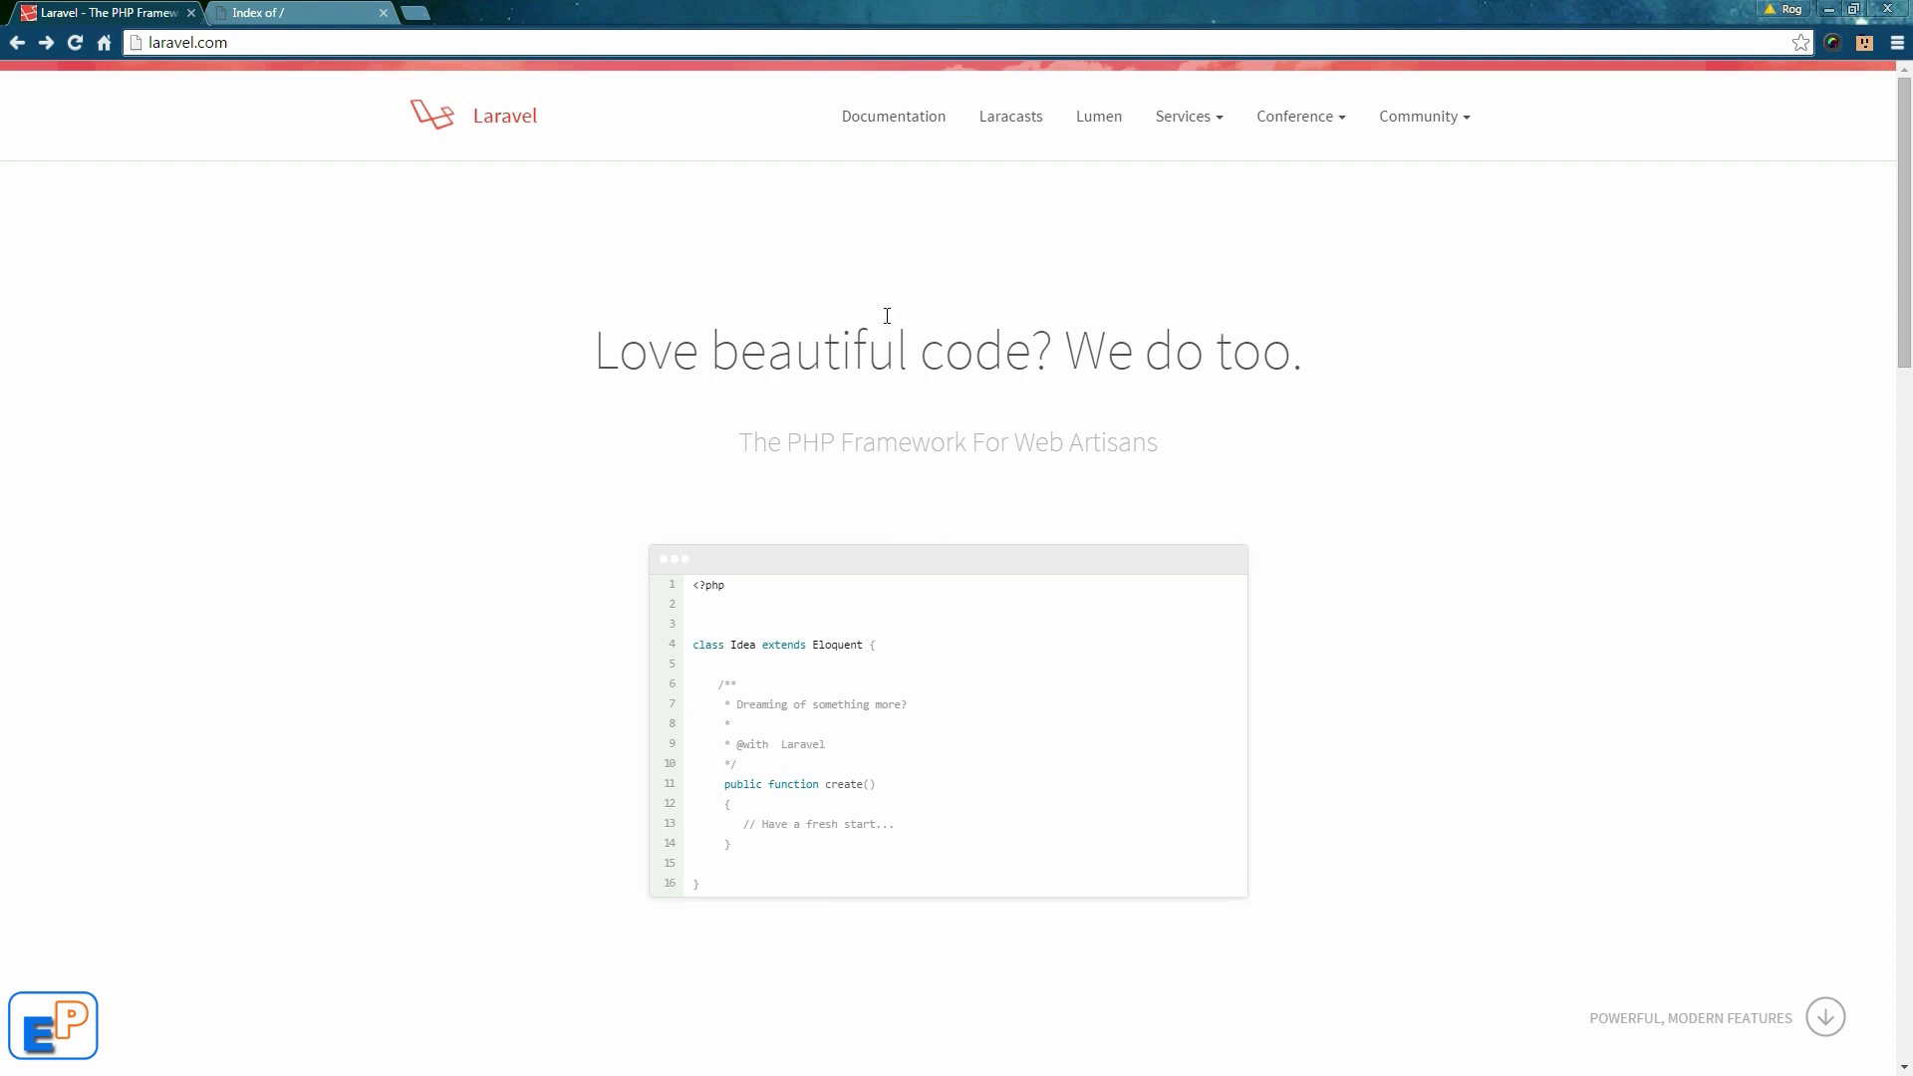
- Read the Laravel 5.1 installation docs, then switch to the site's 'Index of /' tab
left_click(907, 132)
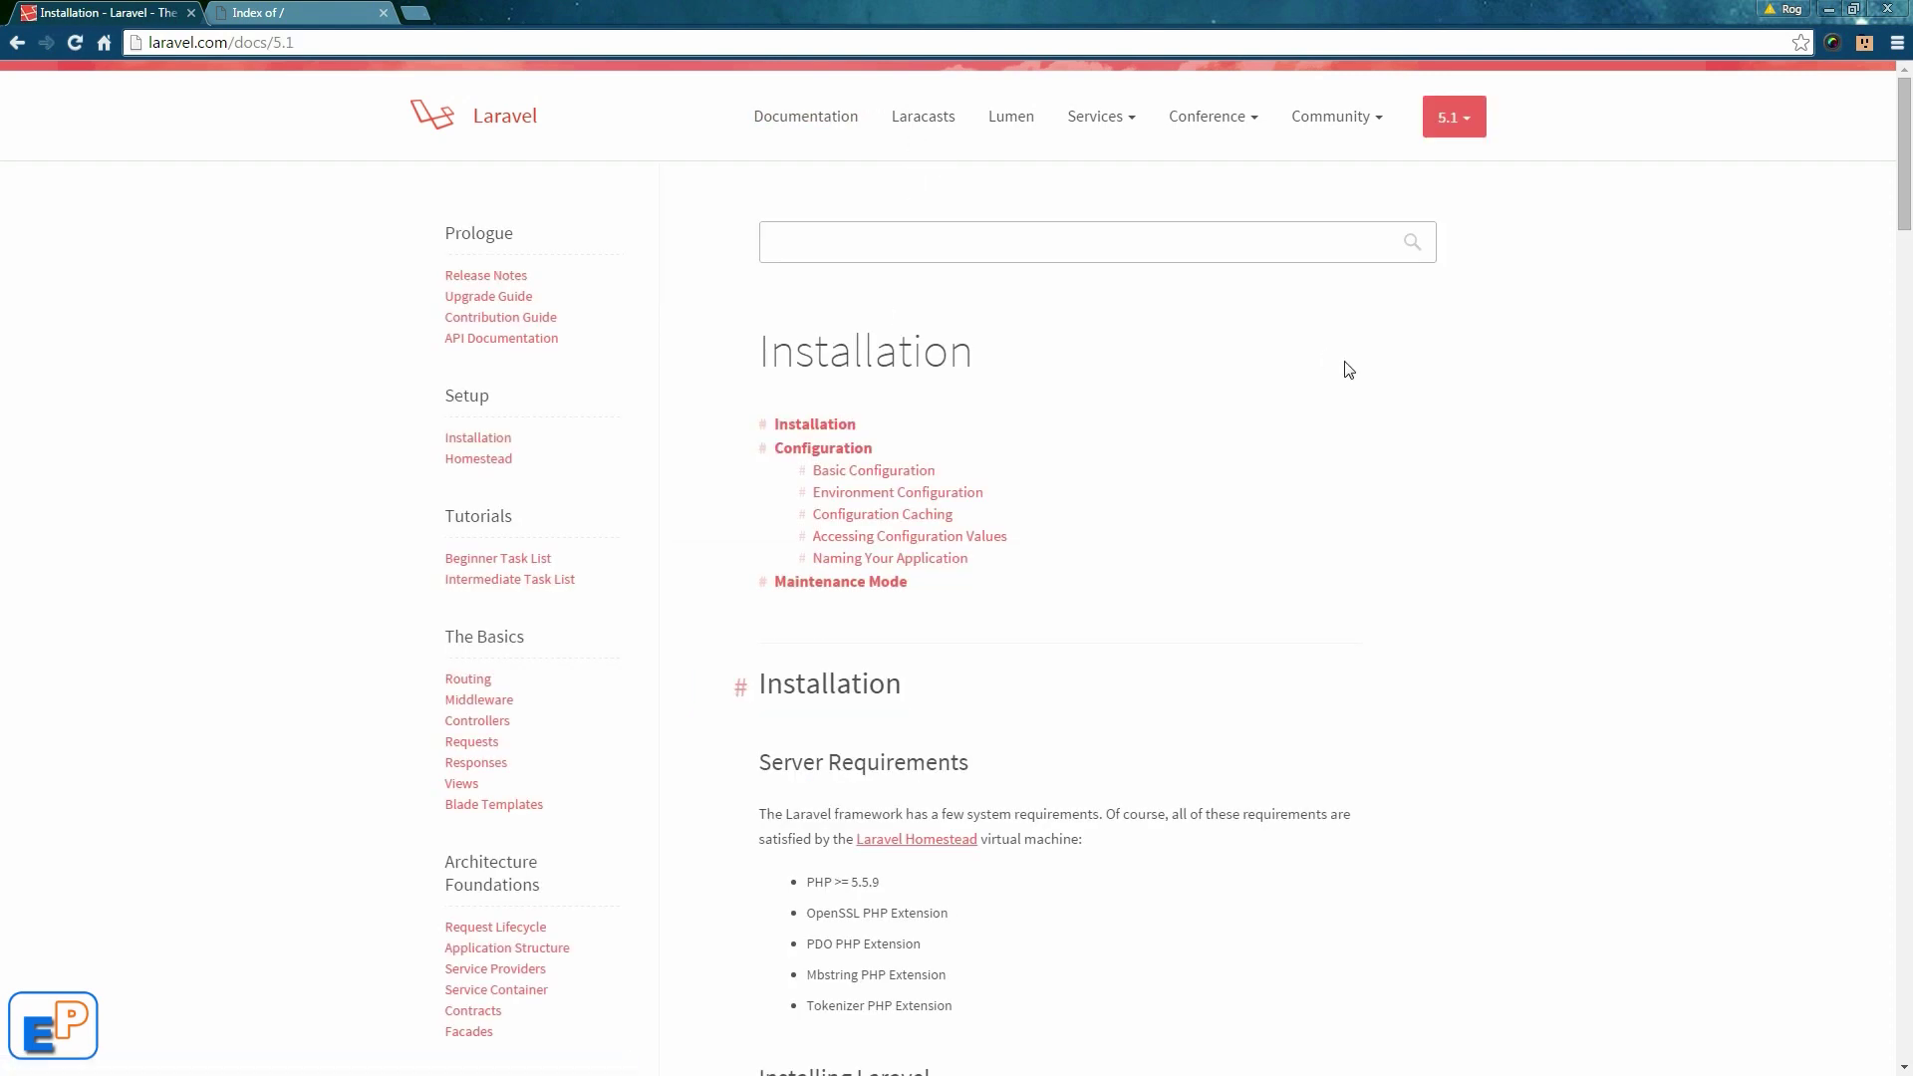
scroll(1397, 588, "down", 2)
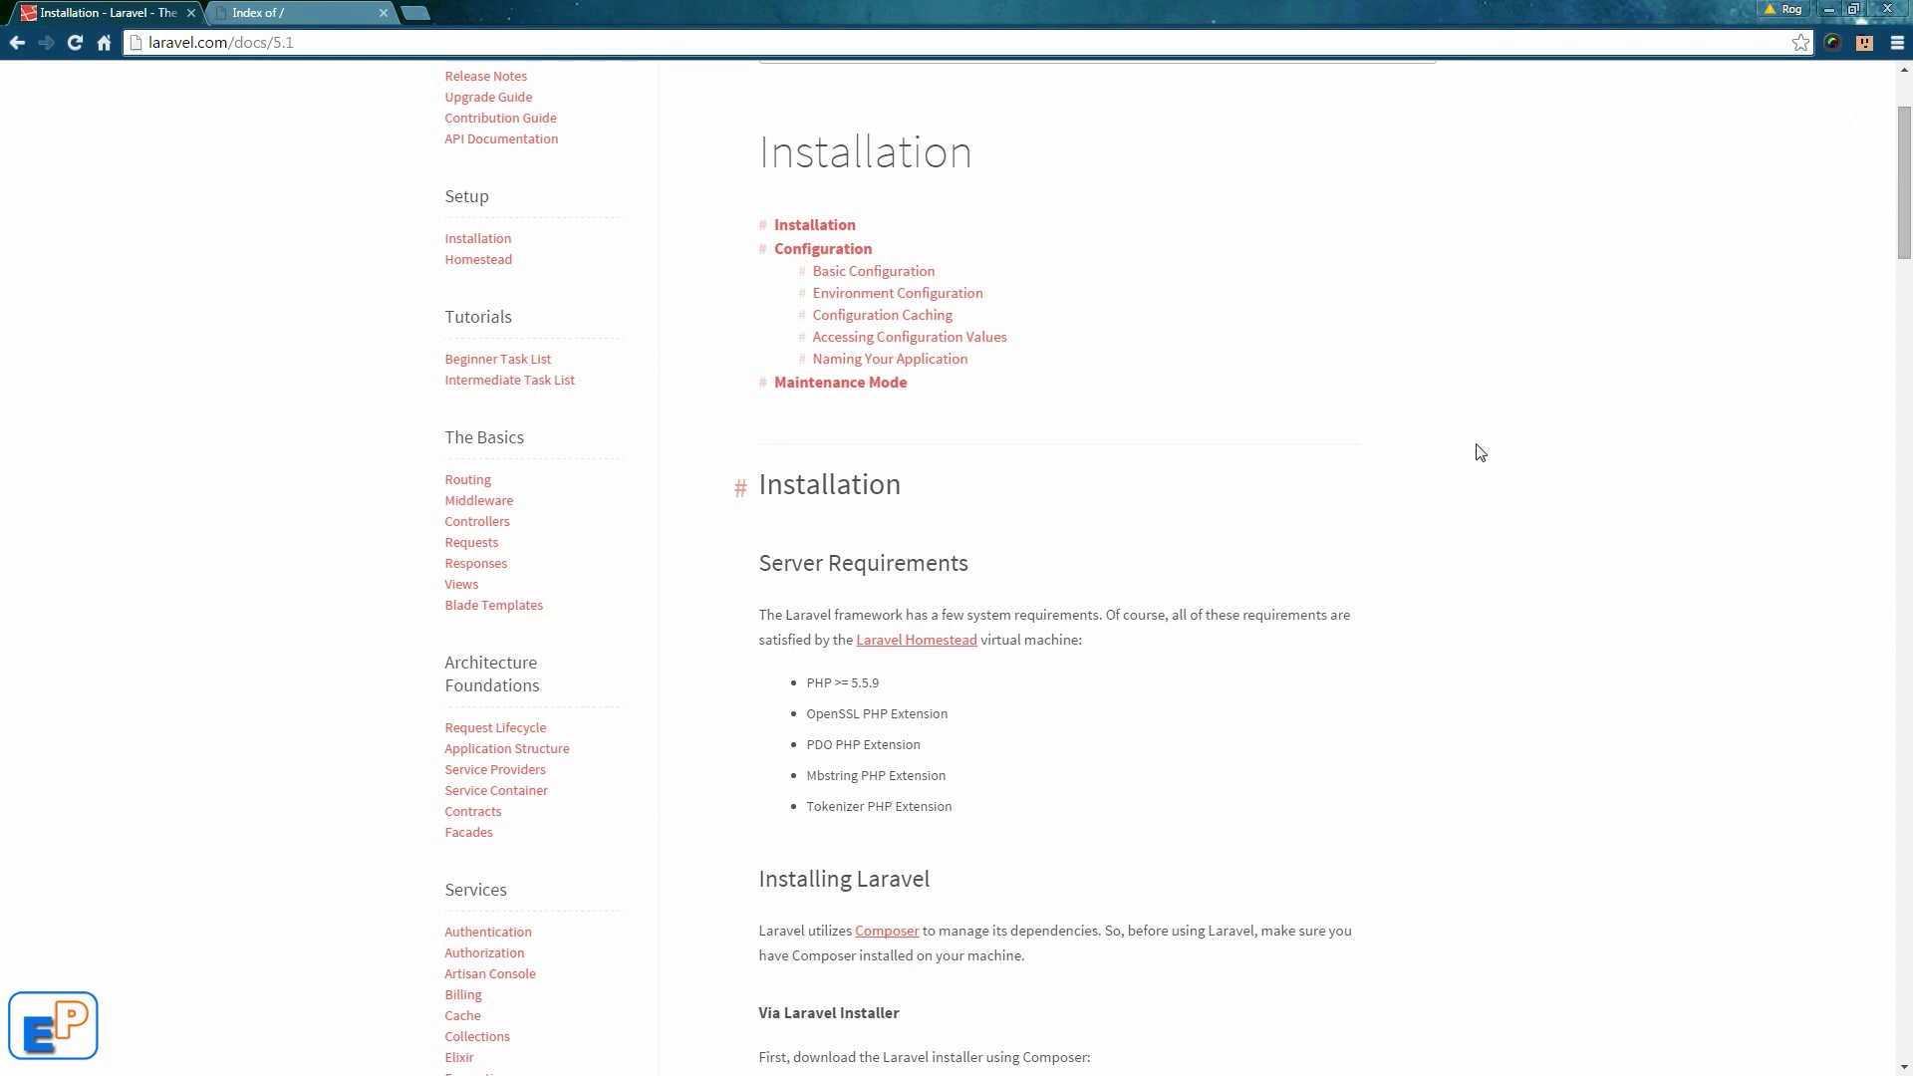
left_click(356, 12)
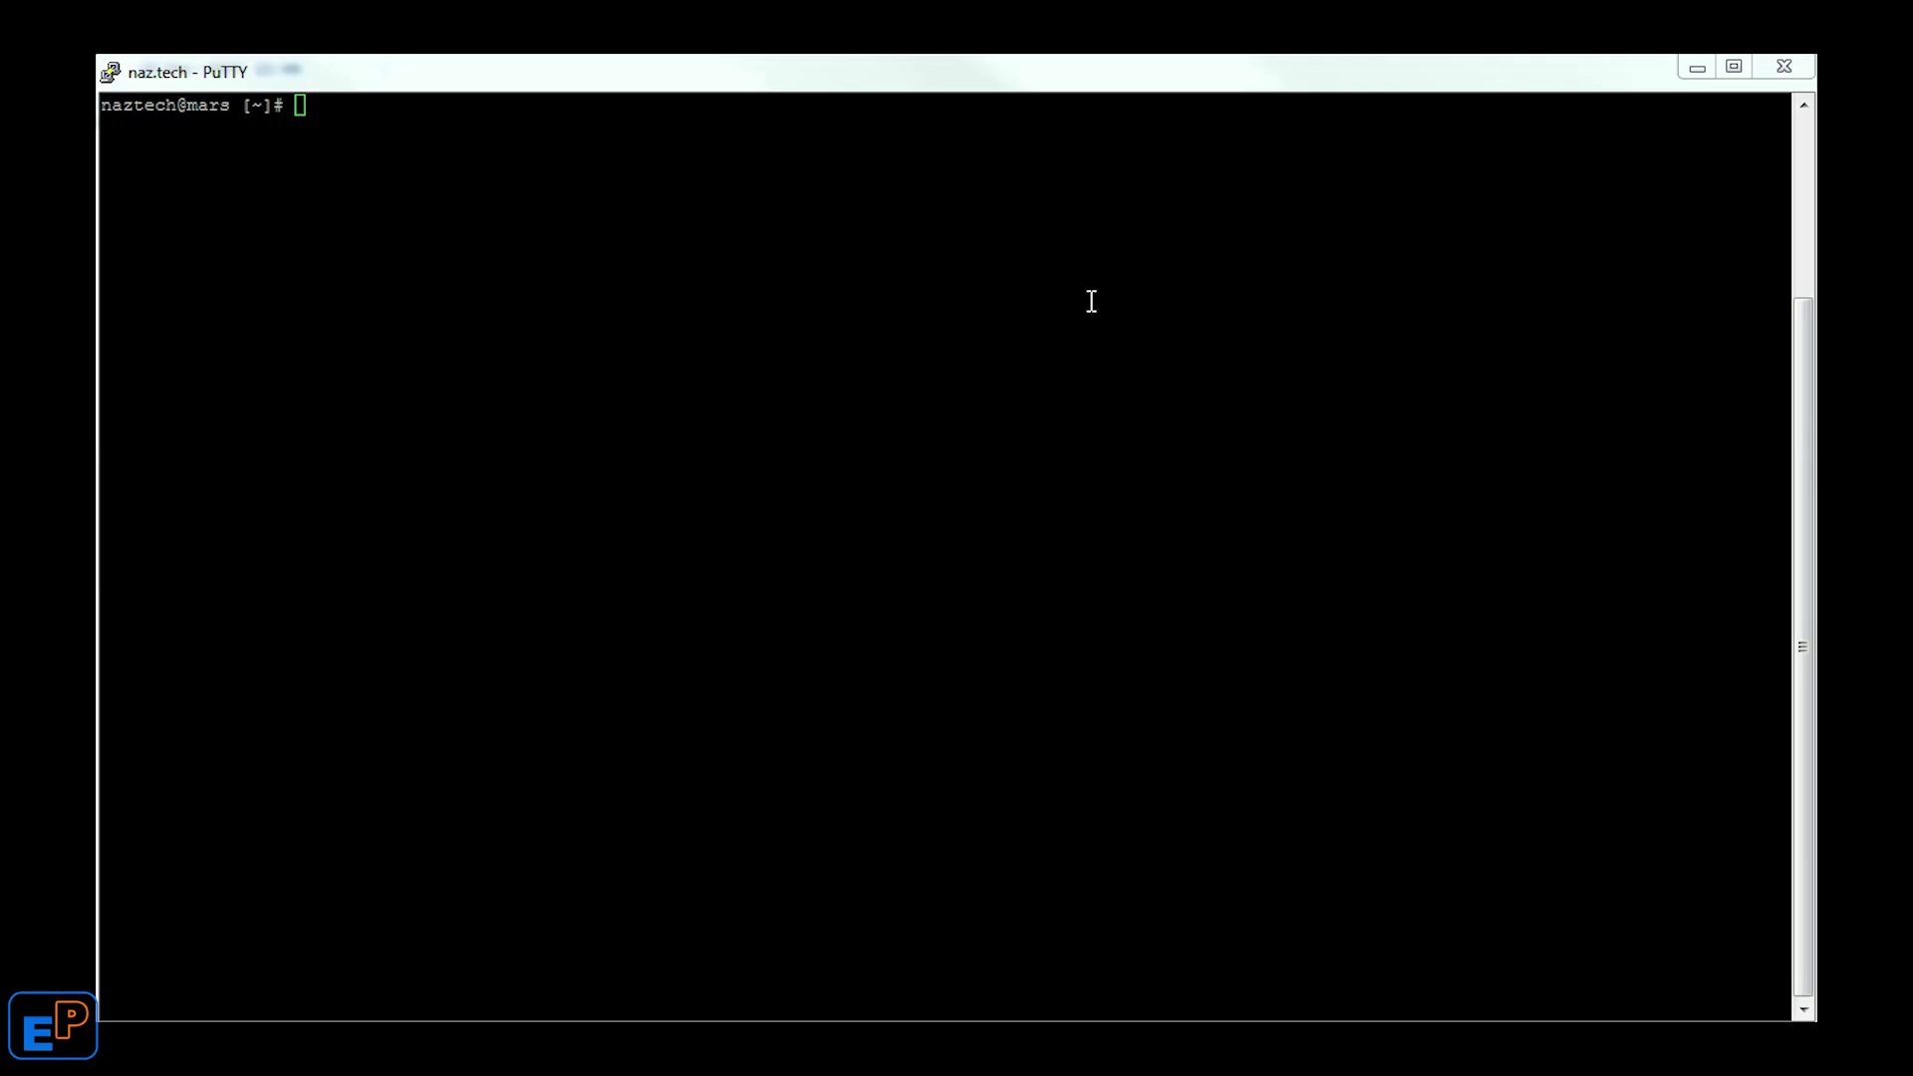
- List the home directory with ls and point out the public_html folder
left_click(1103, 331)
type("ls")
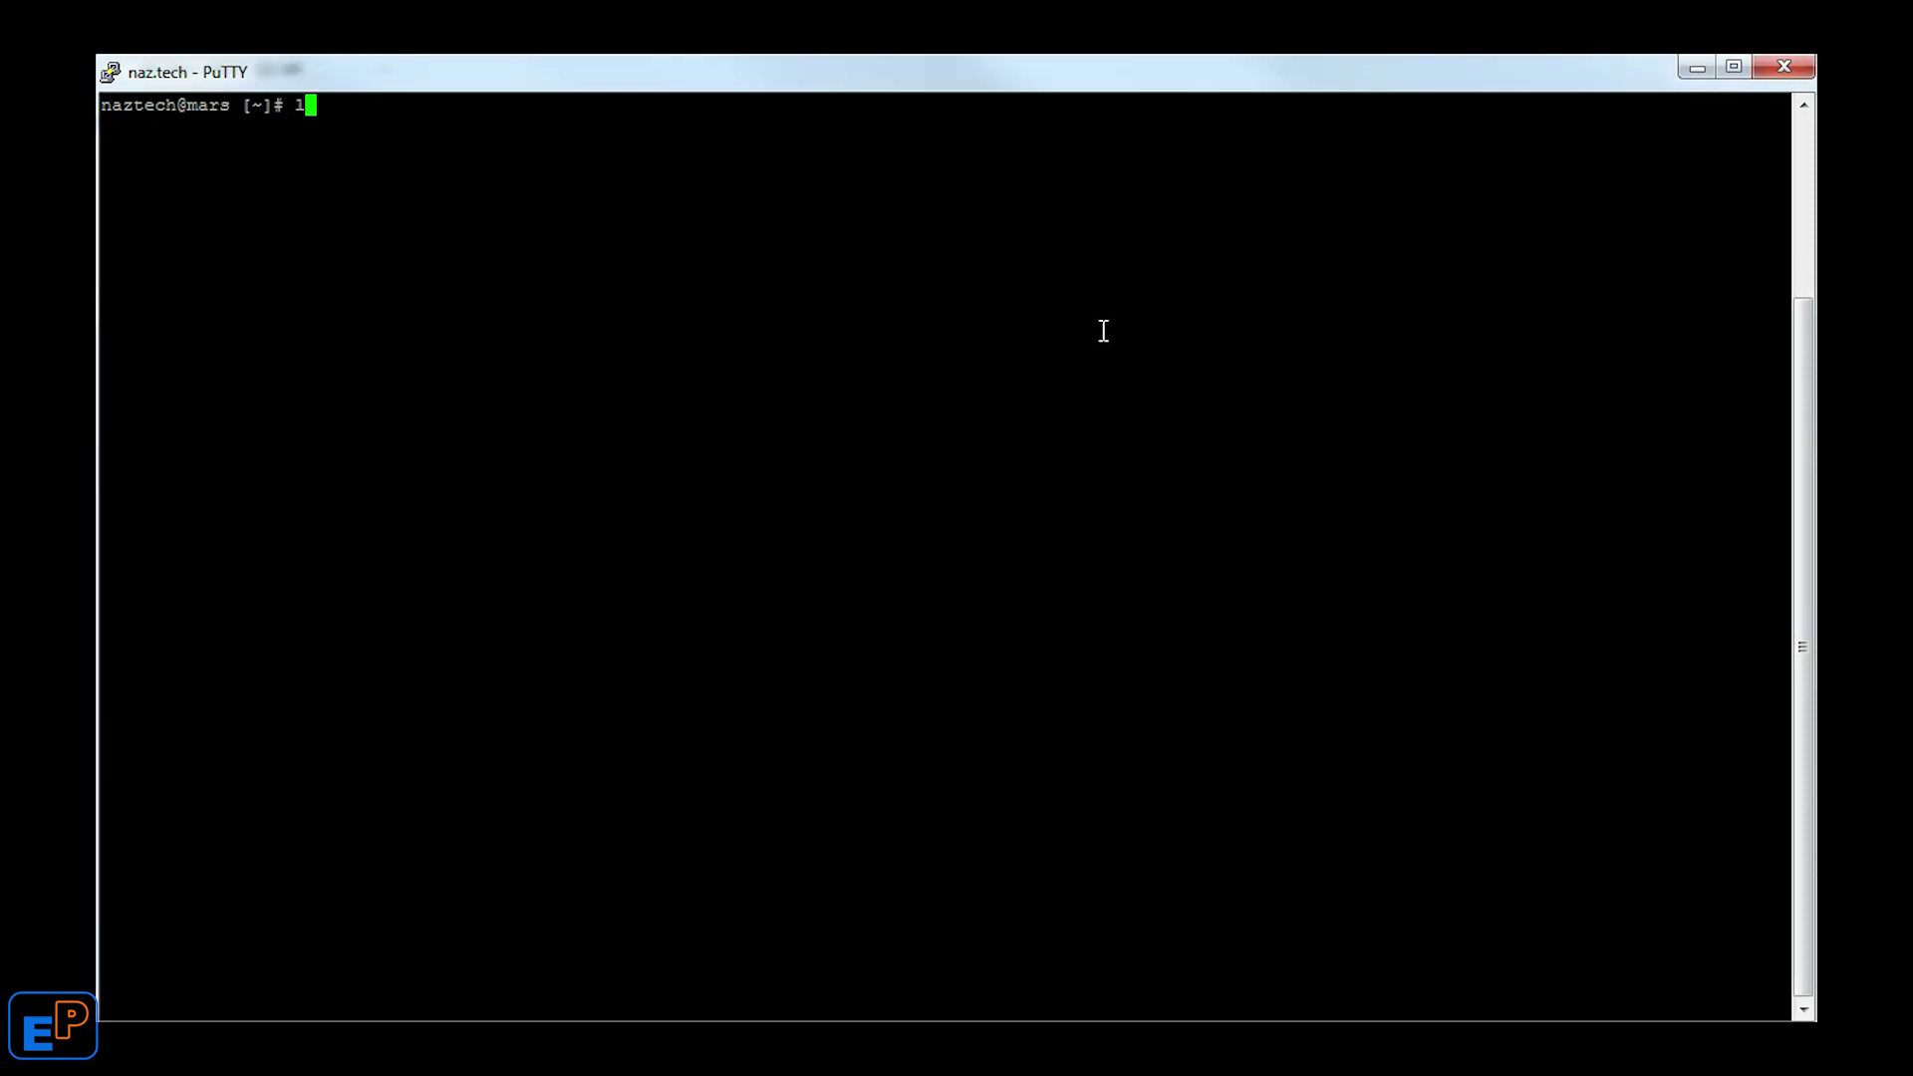
key("Return")
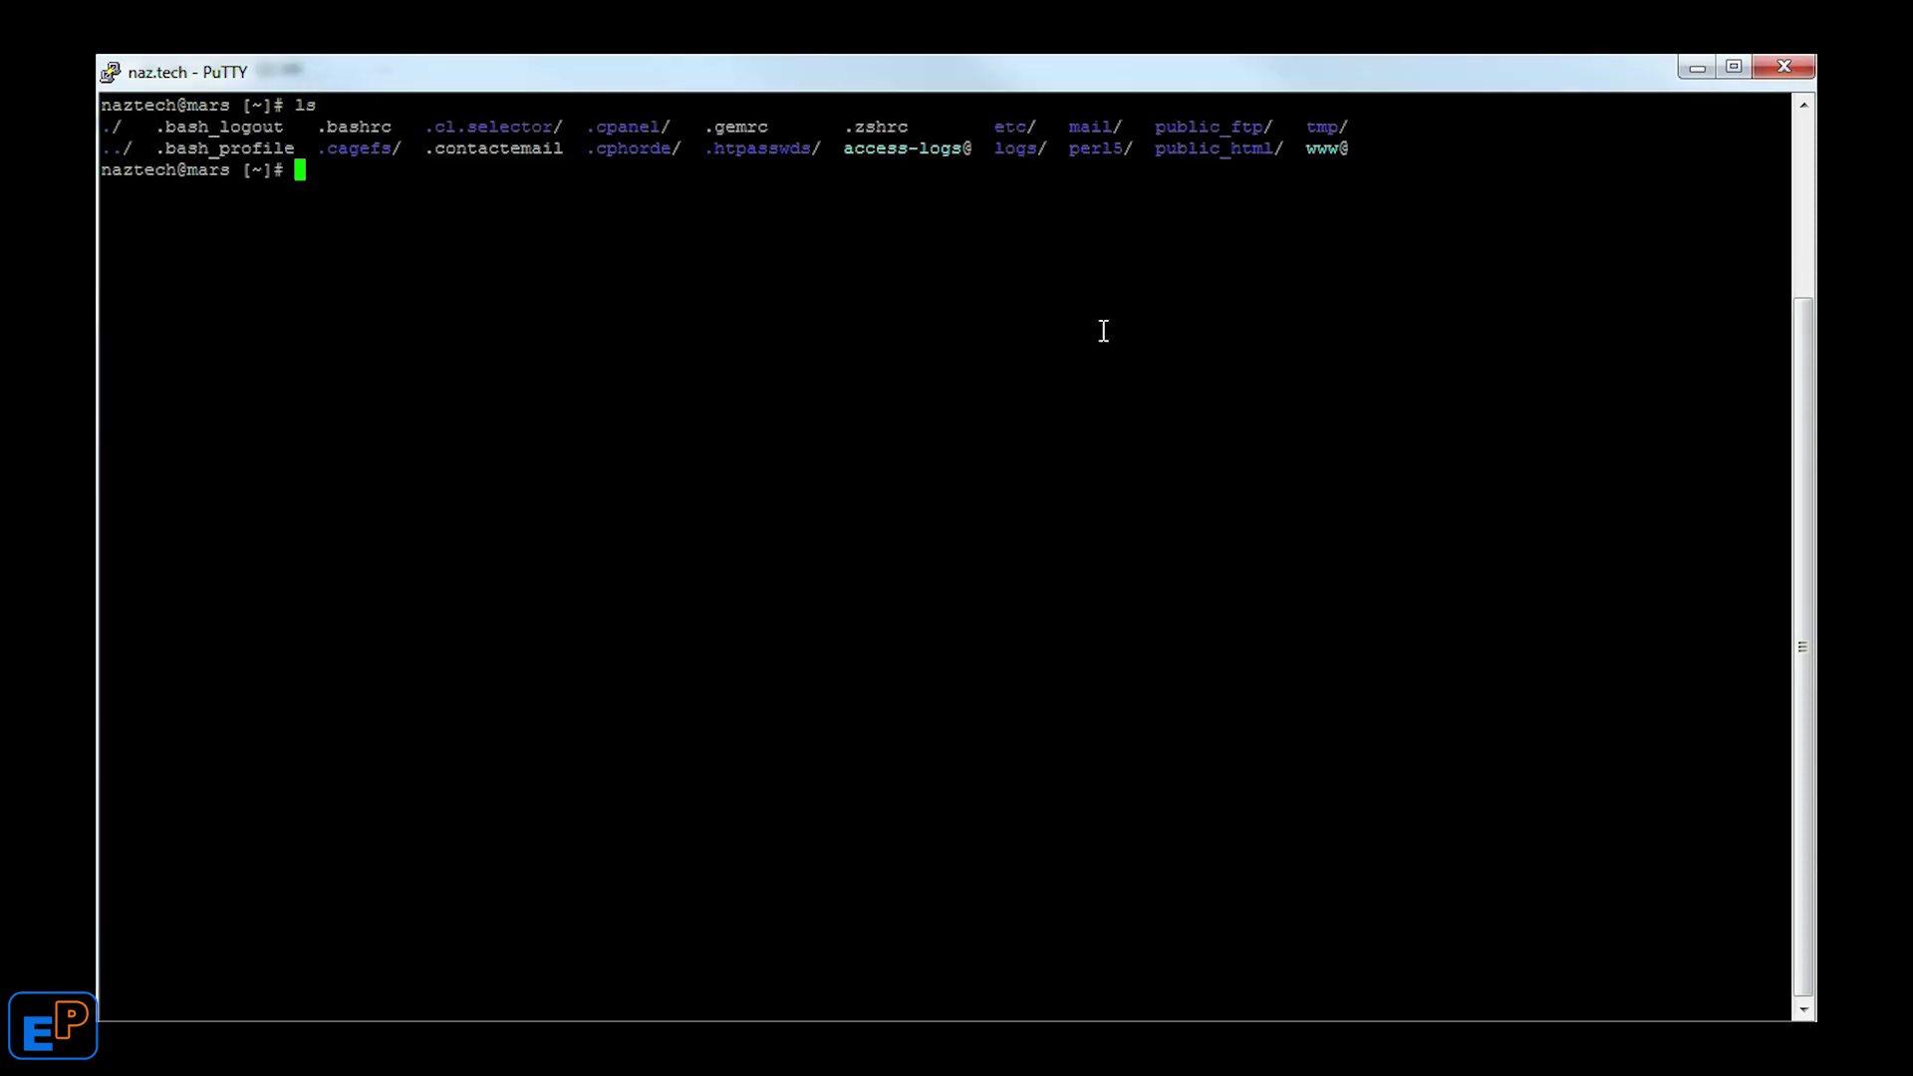
left_click_drag(1156, 149, 1282, 159)
left_click(1281, 160)
- Enter public_html, confirm it holds only cgi-bin, and return to the home directory
type("cd public_html")
key("Return")
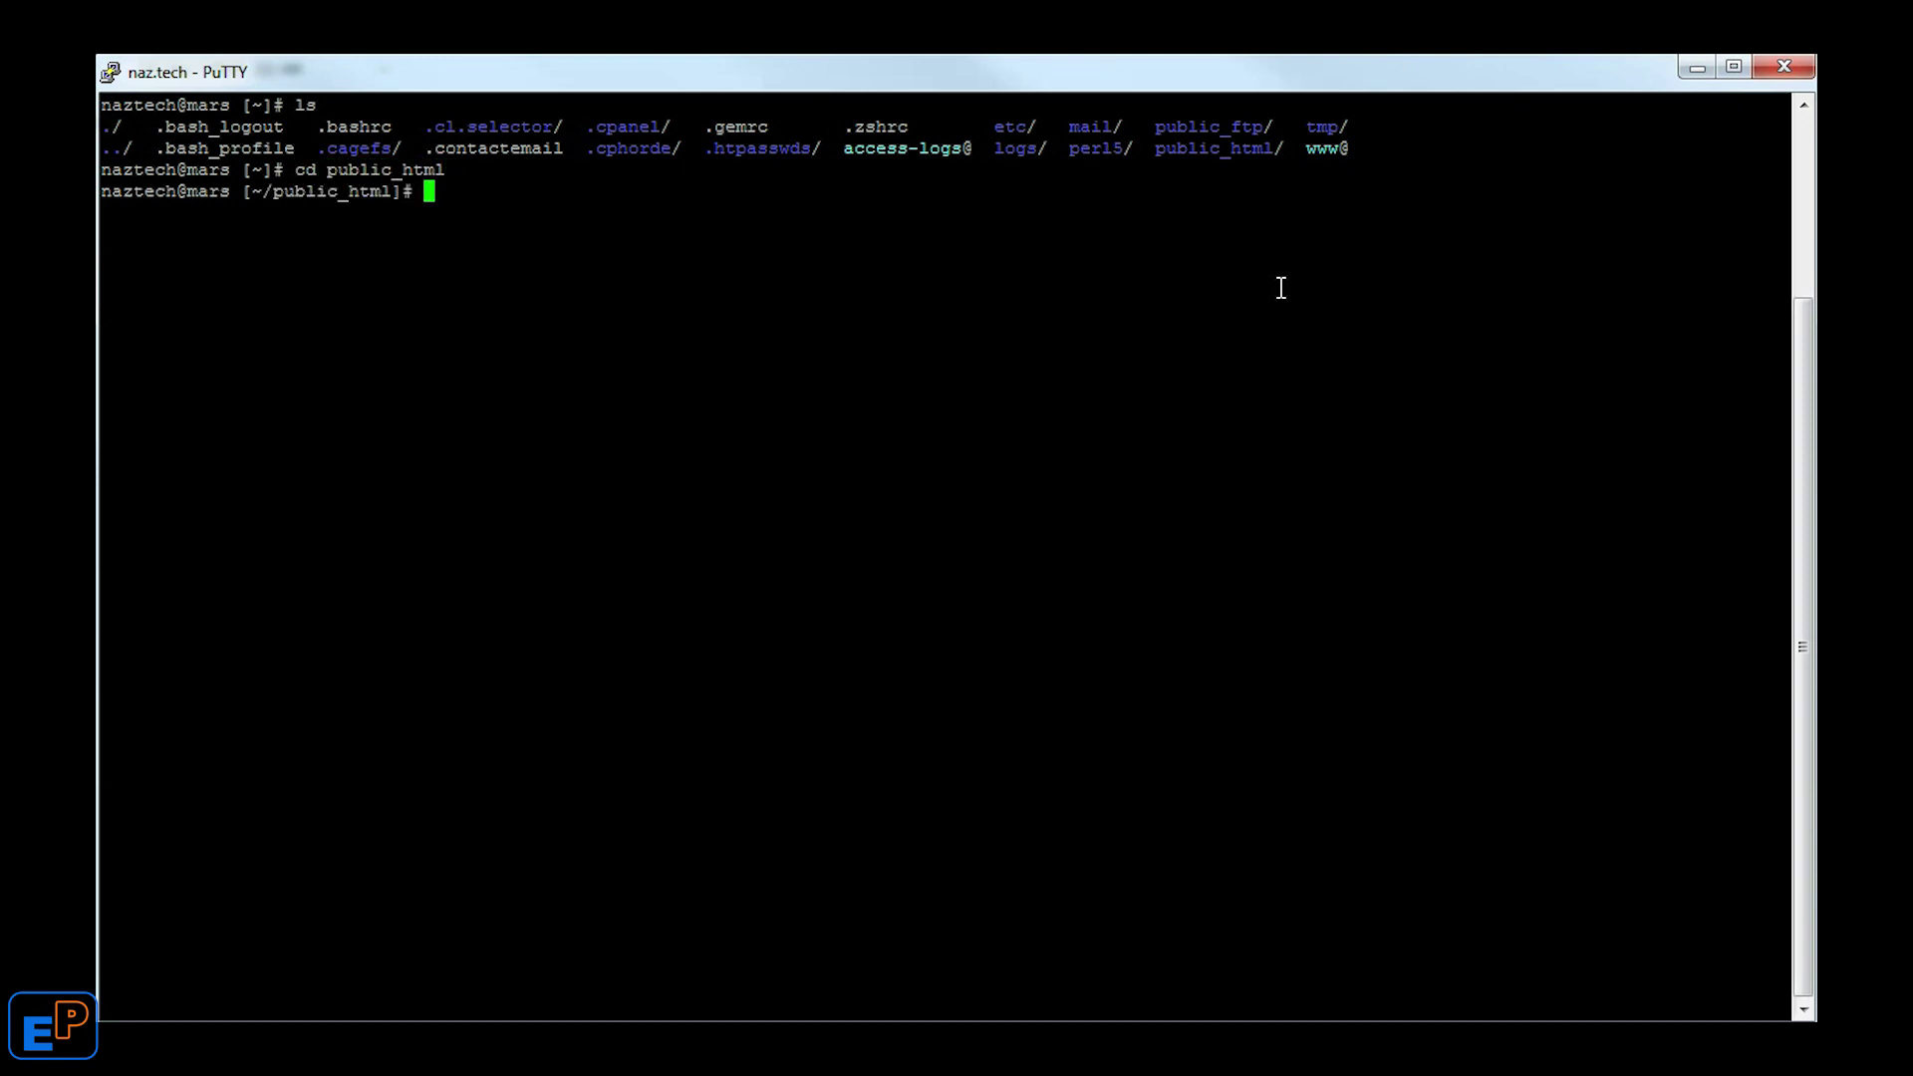
type("ls")
key("Return")
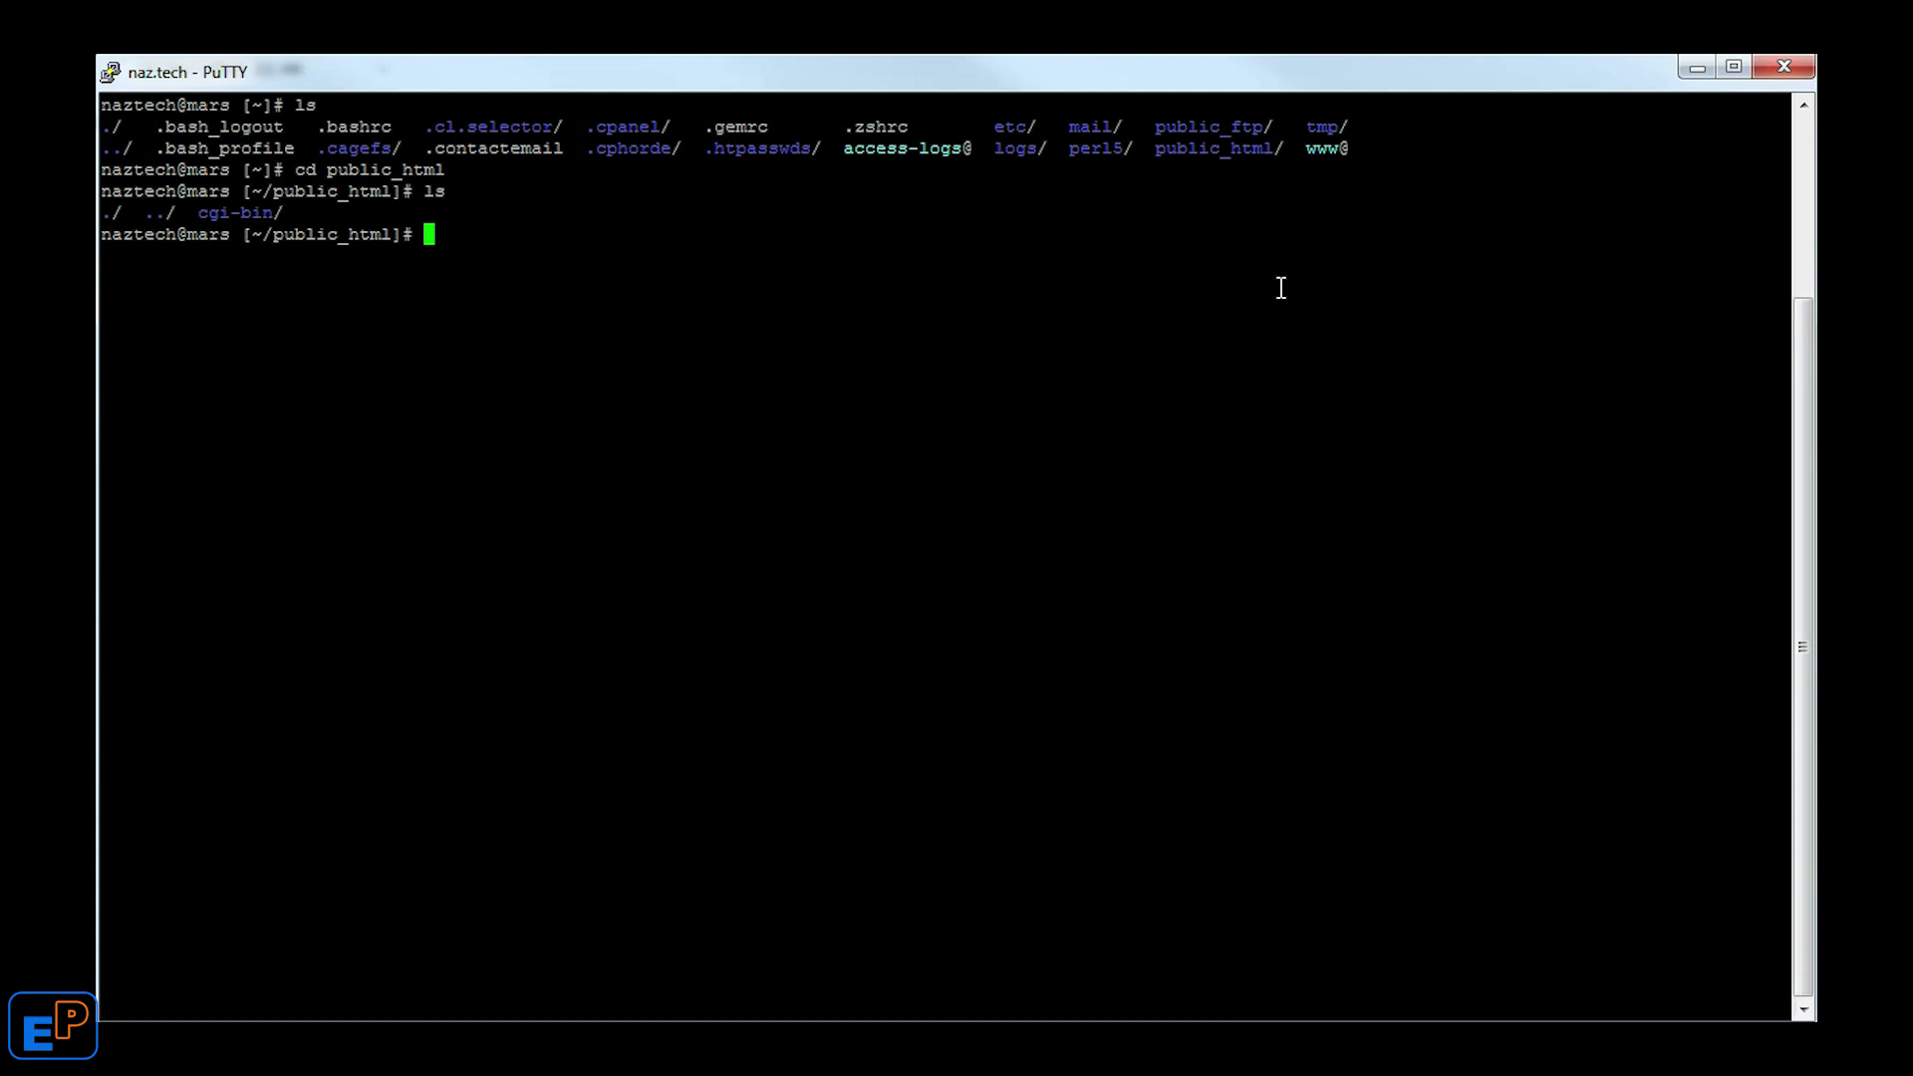
type("cd ..")
key("Return")
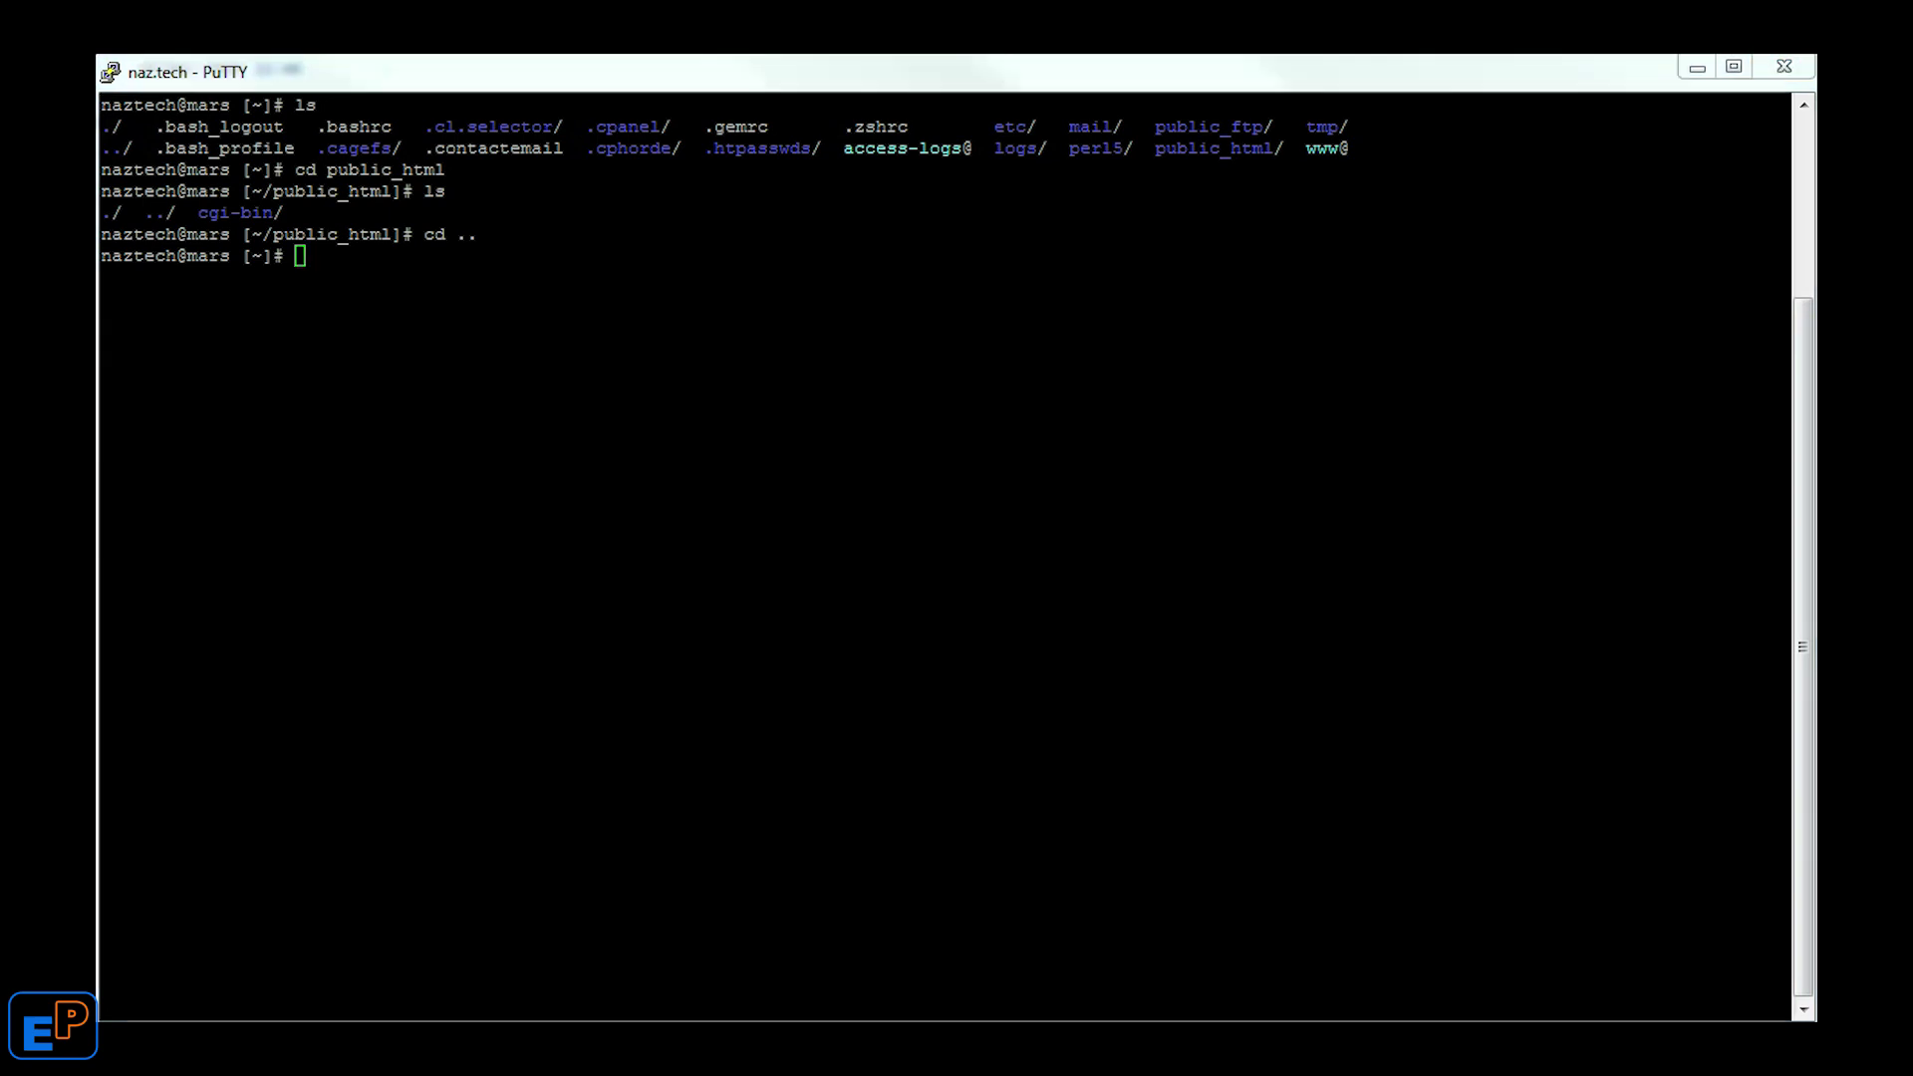
left_click(346, 375)
key("Return")
right_click(547, 460)
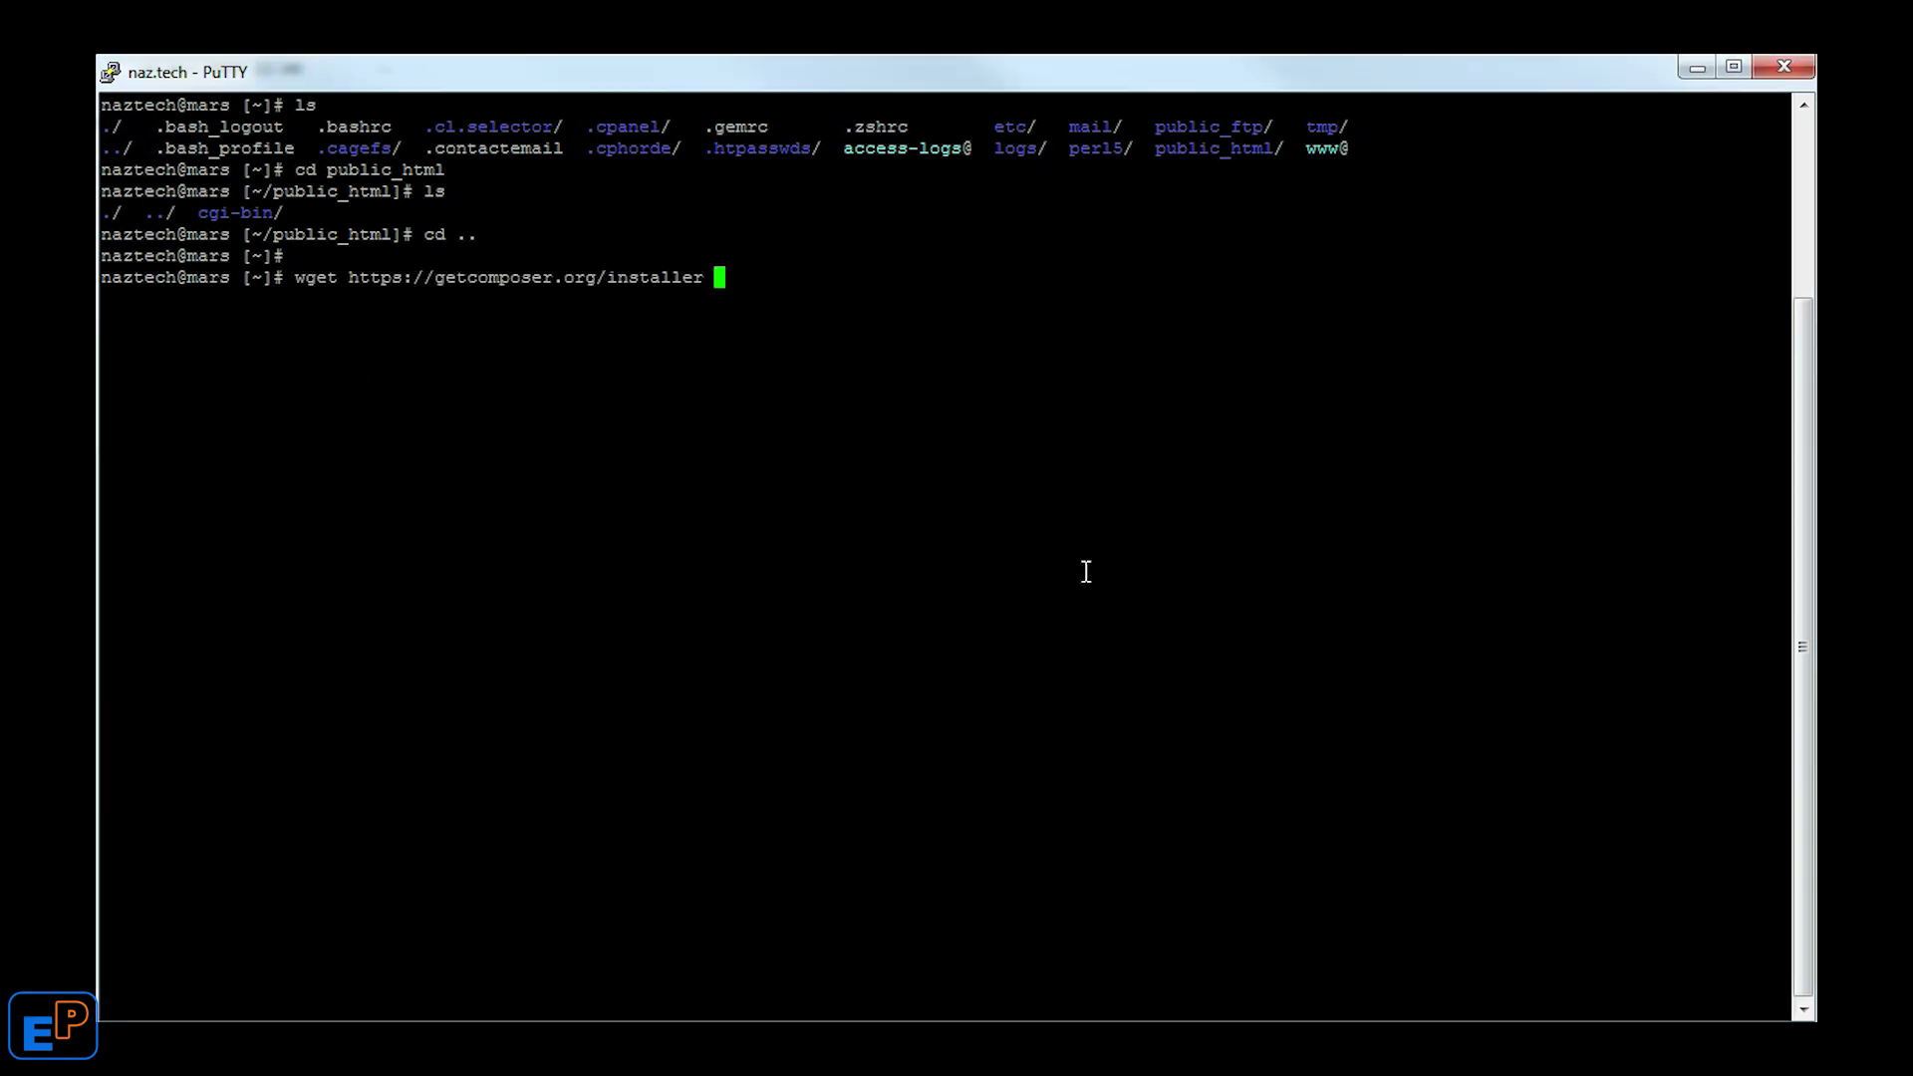
key("Return")
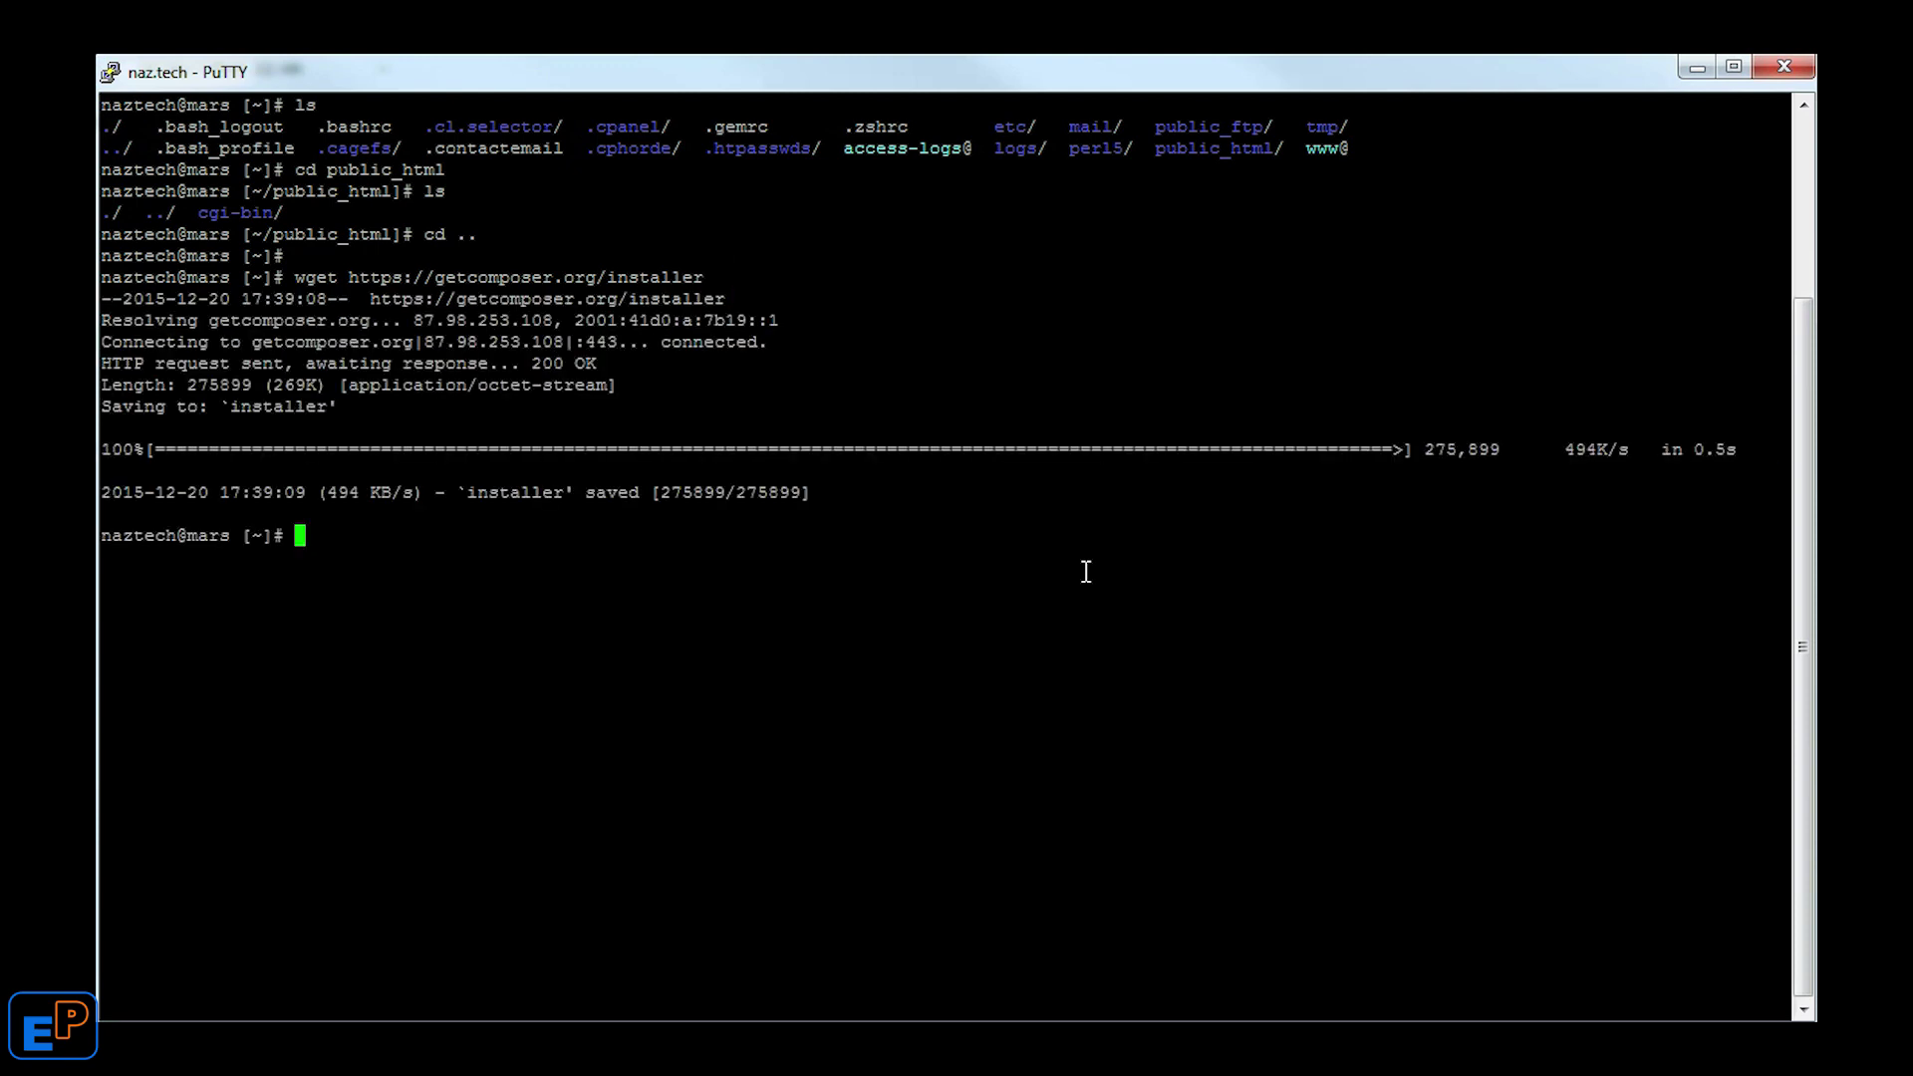
type("ls")
key("Return")
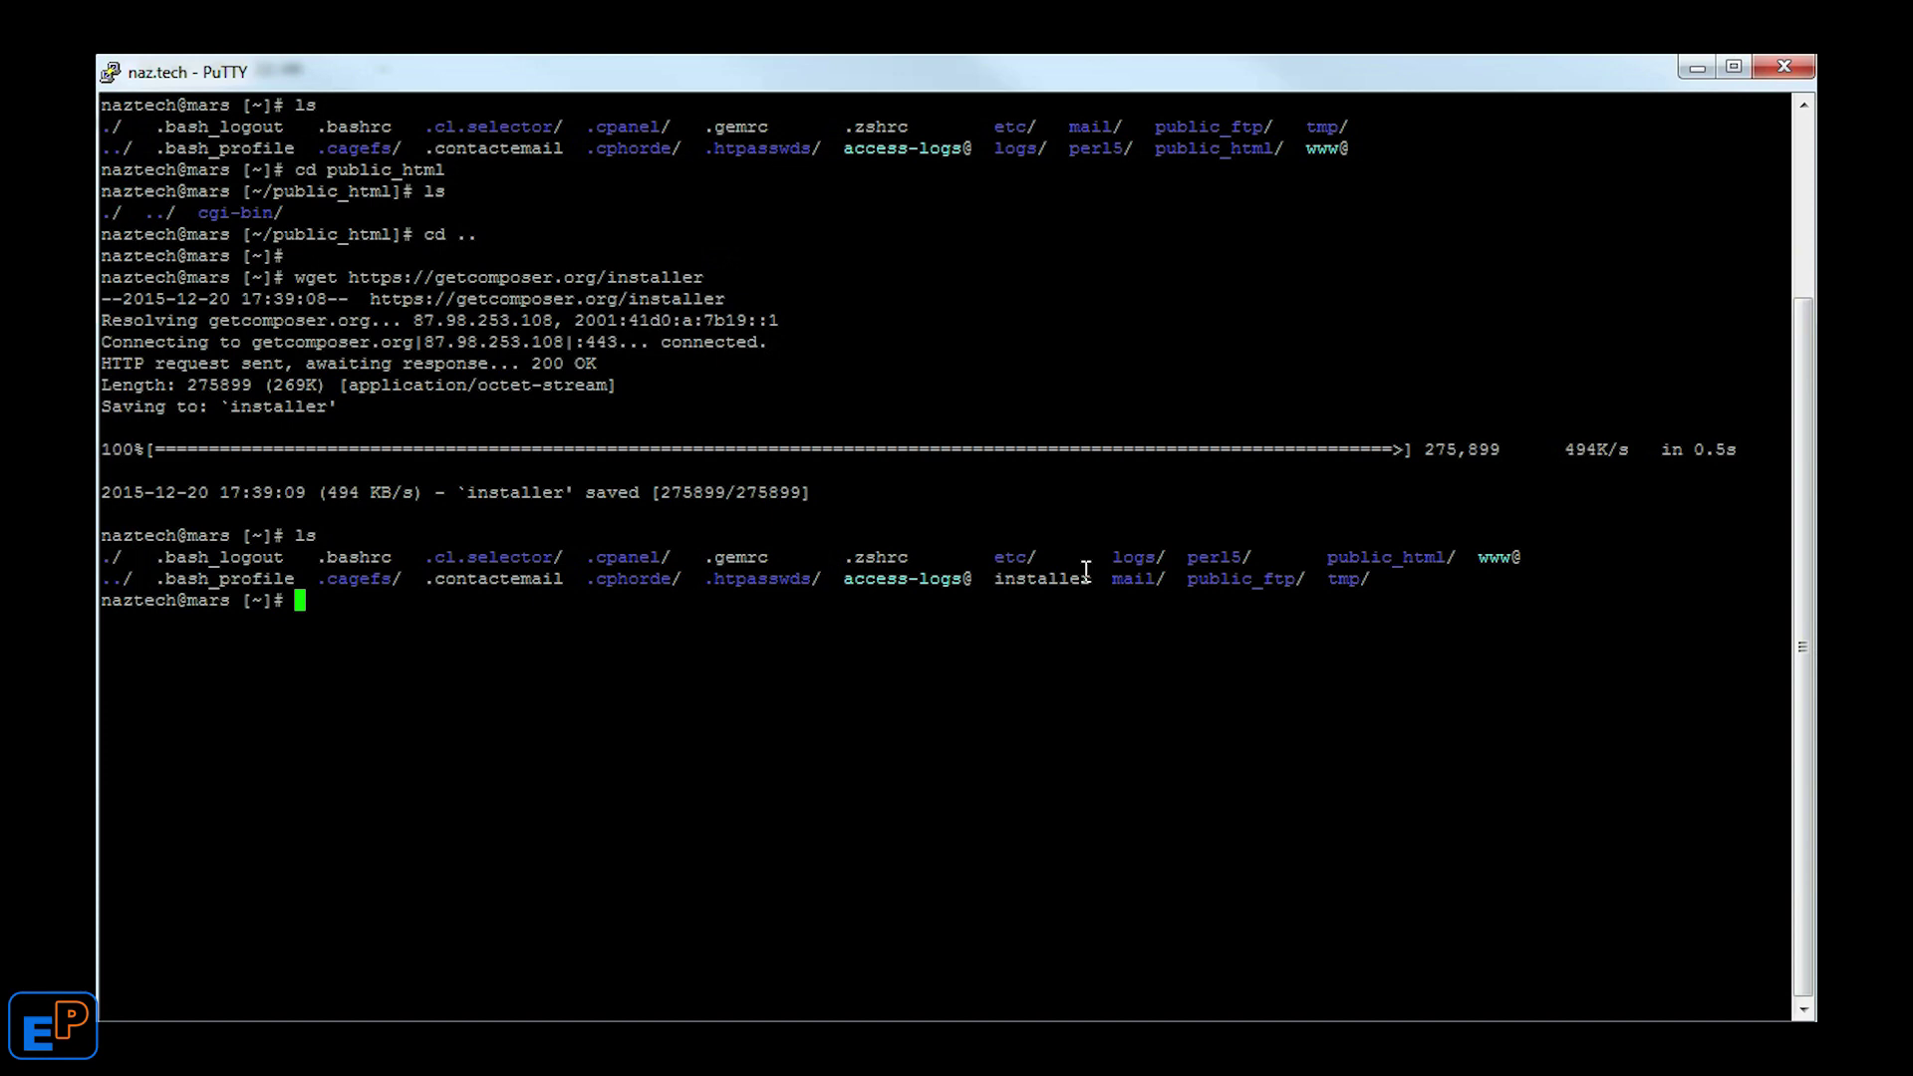
left_click_drag(989, 578, 1092, 580)
left_click(1076, 628)
- Run php installer --check, then php installer, producing composer.phar in the home directory
type("php installer --")
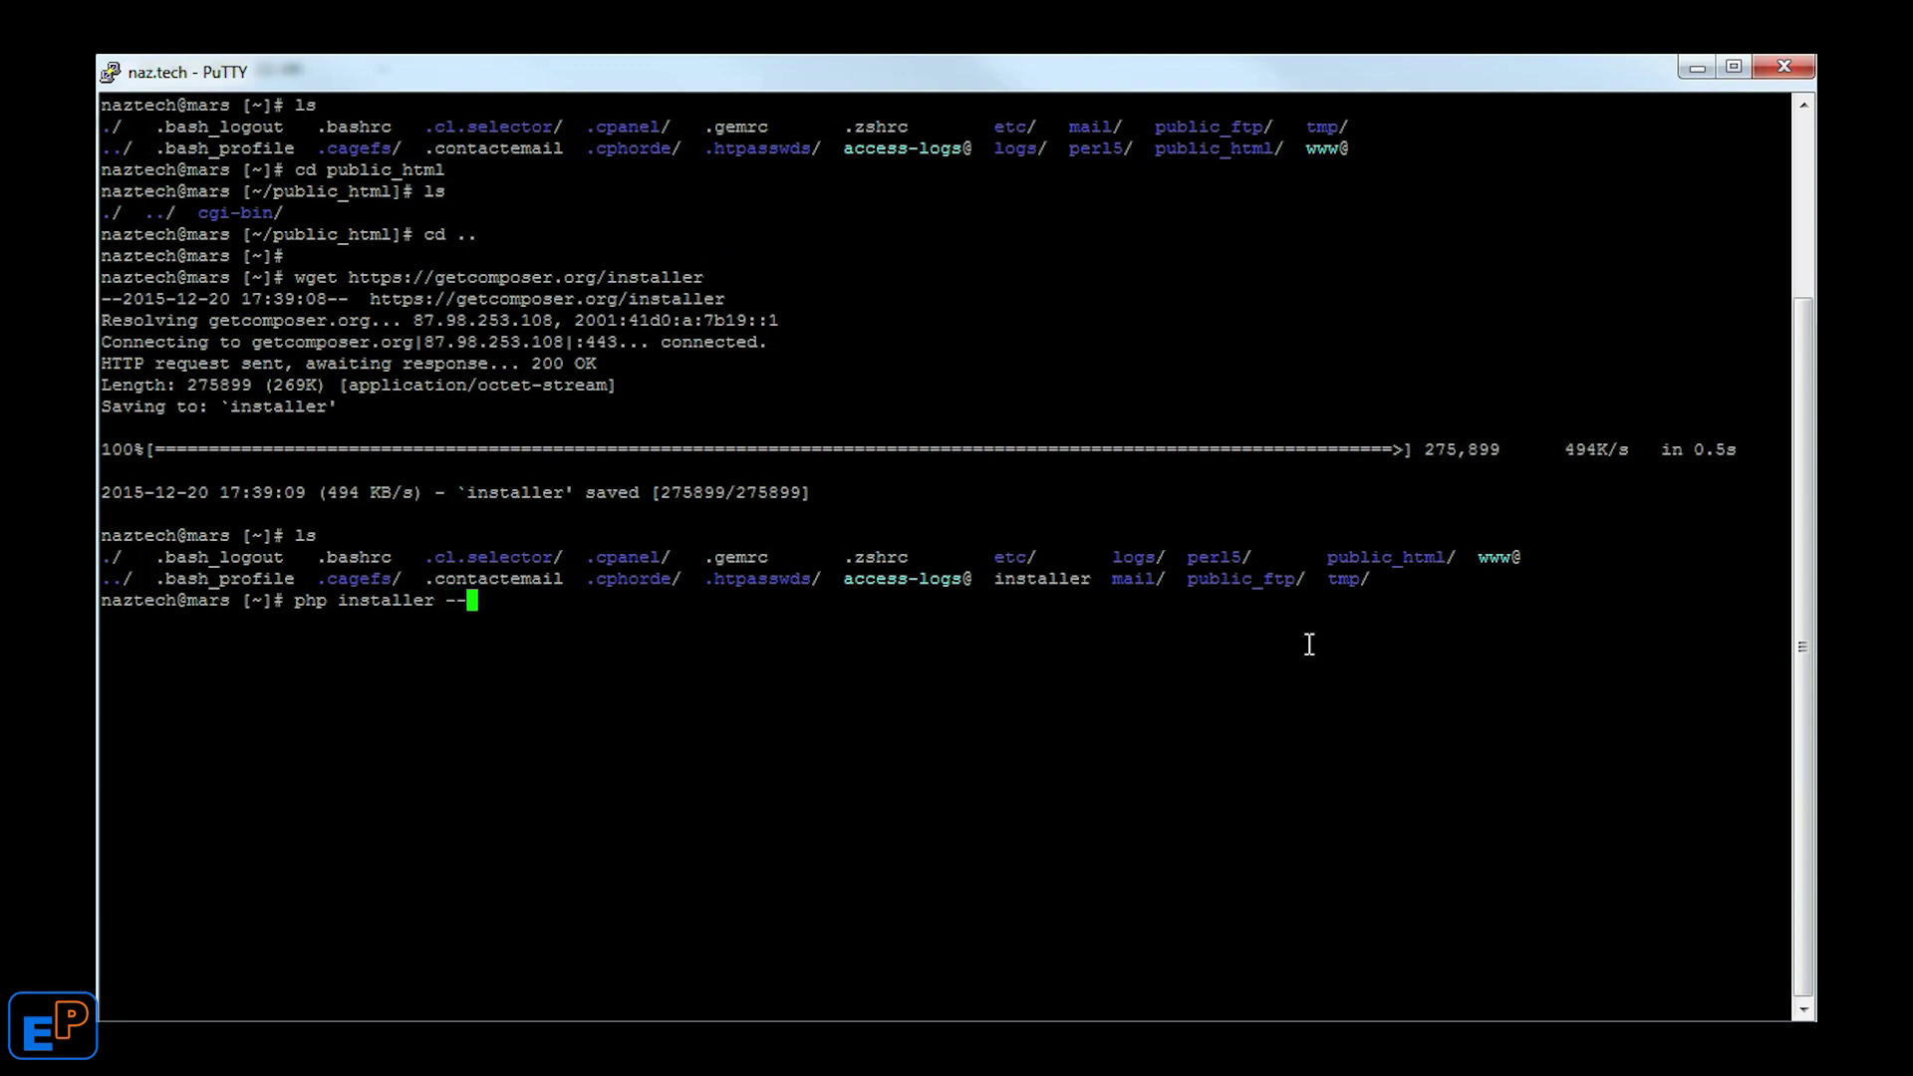
type("check")
key("Return")
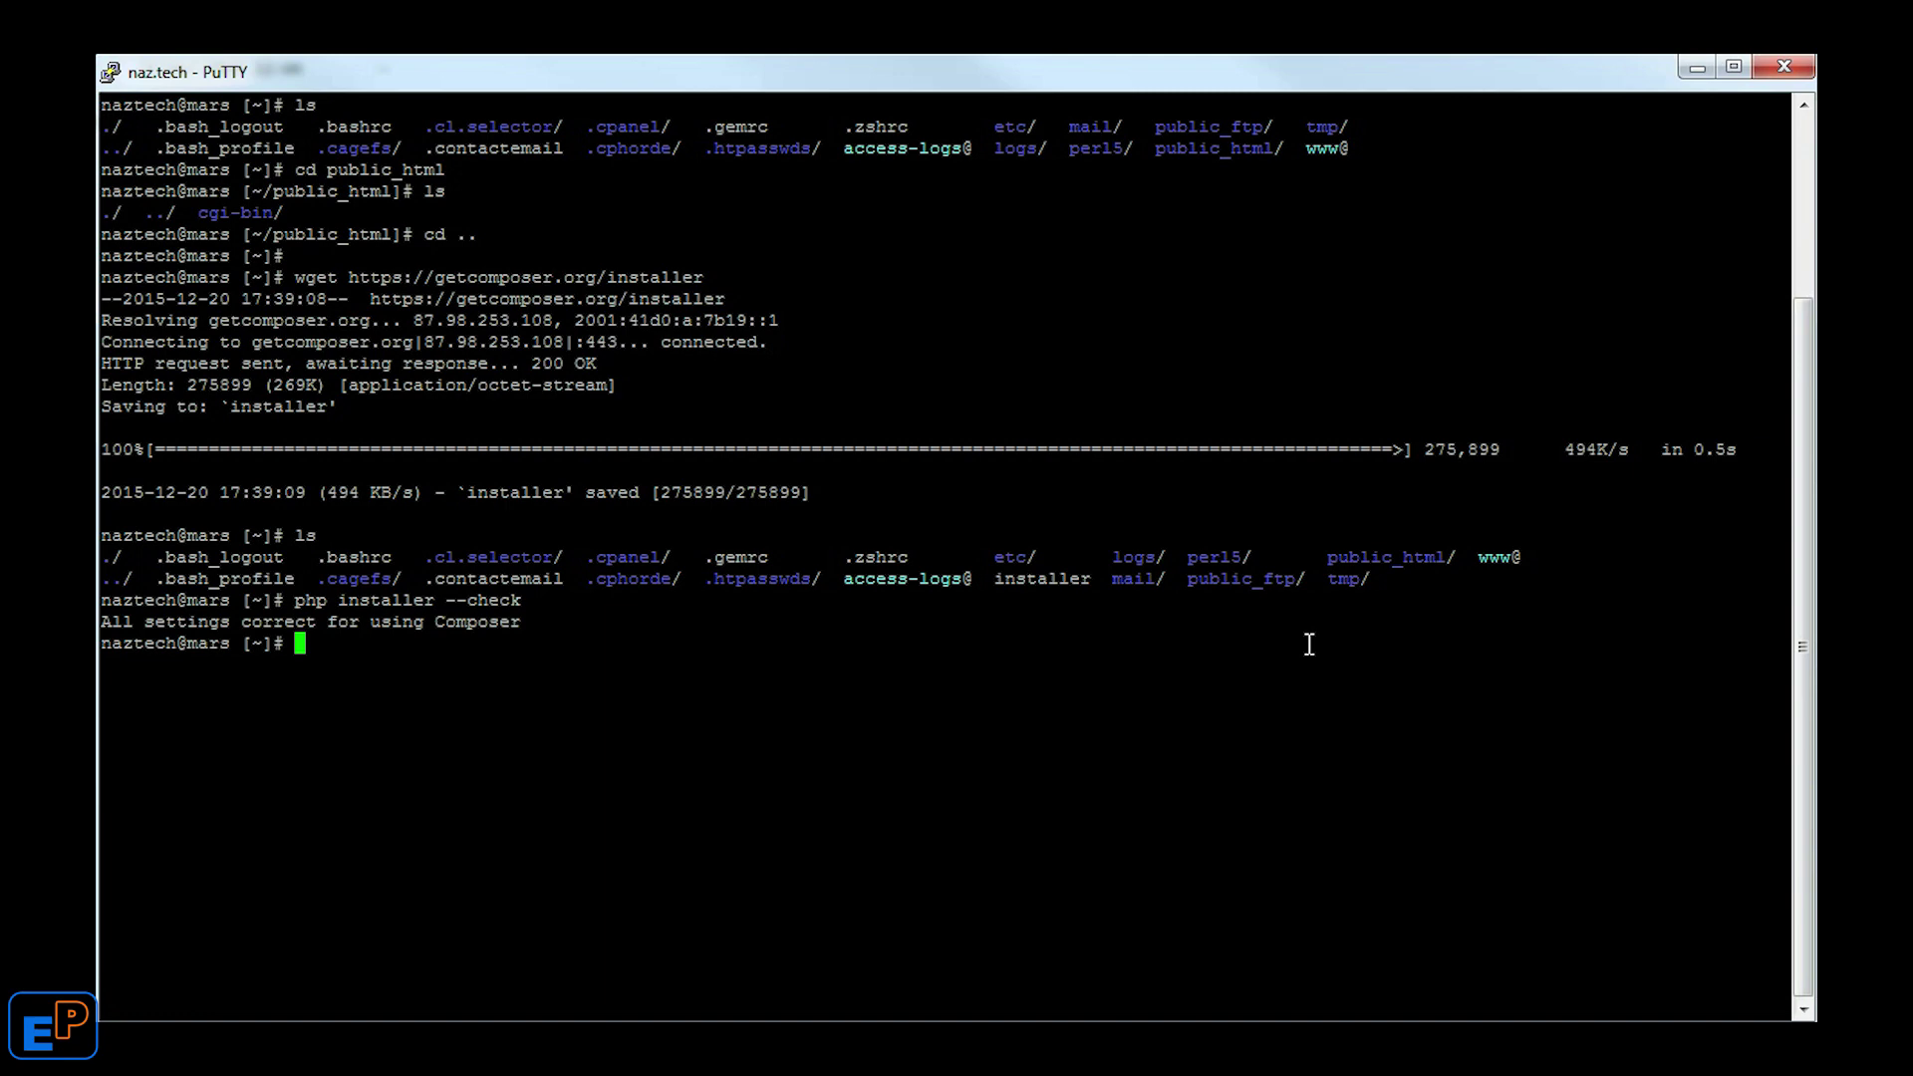
type("php installer")
key("Return")
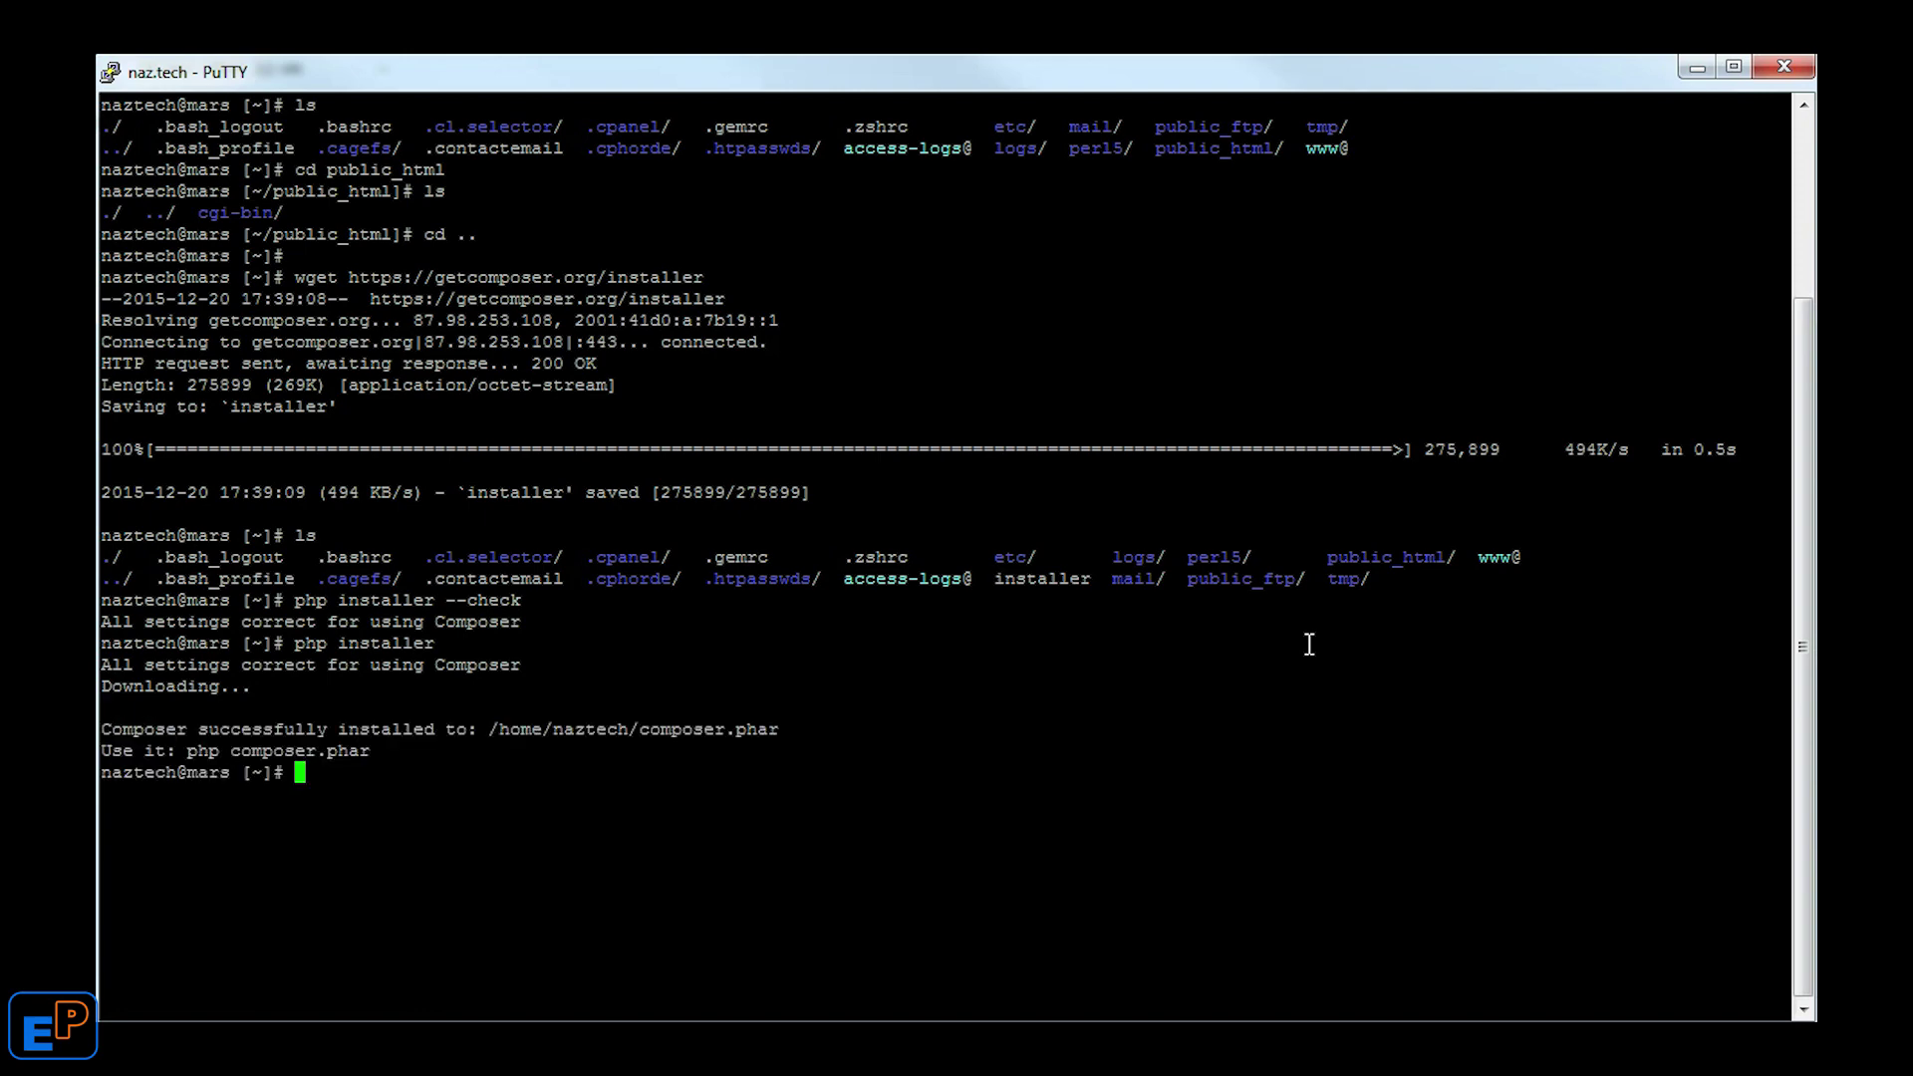
type("l")
type("s")
key("Return")
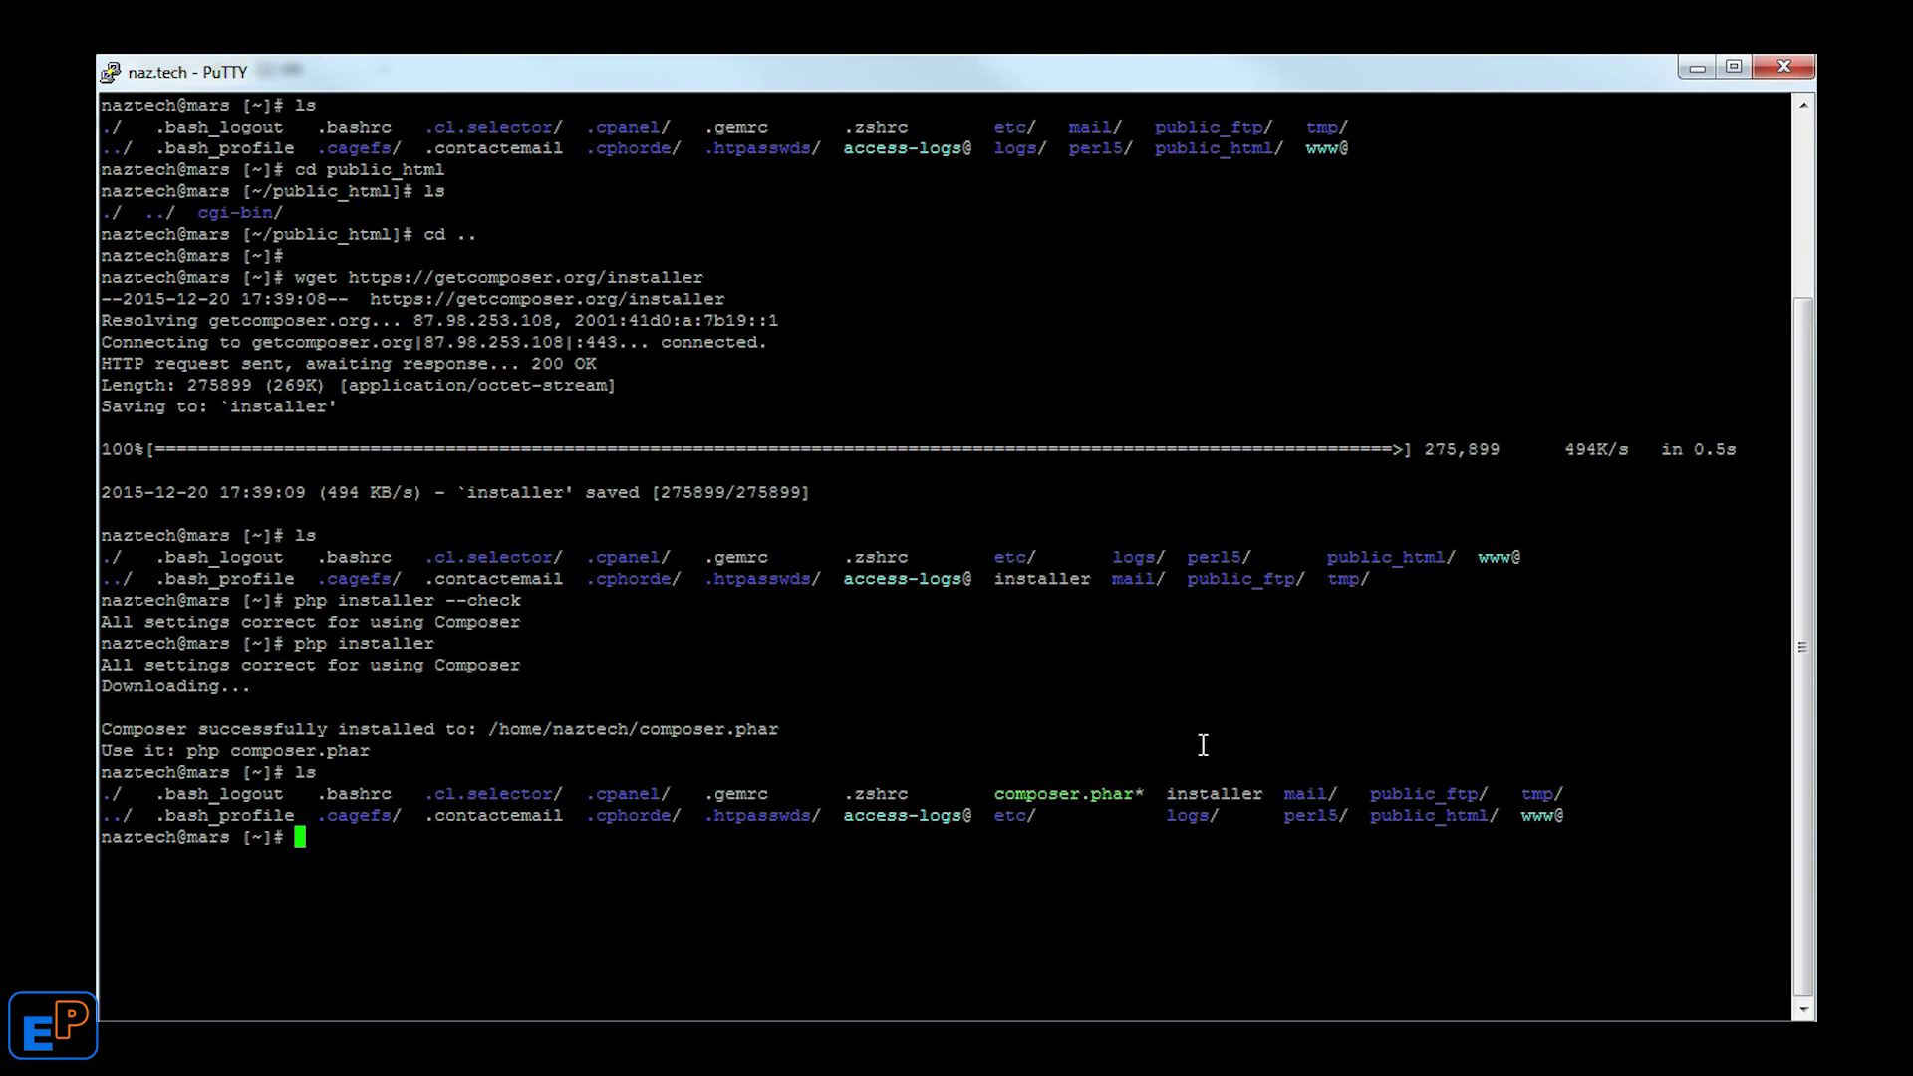
- Delete the installer with rm -f installer, confirm its removal, and clear the terminal
type("rm -f insatller")
key("BackSpace")
key("BackSpace")
key("BackSpace")
key("BackSpace")
key("BackSpace")
key("BackSpace")
type("taller")
key("Return")
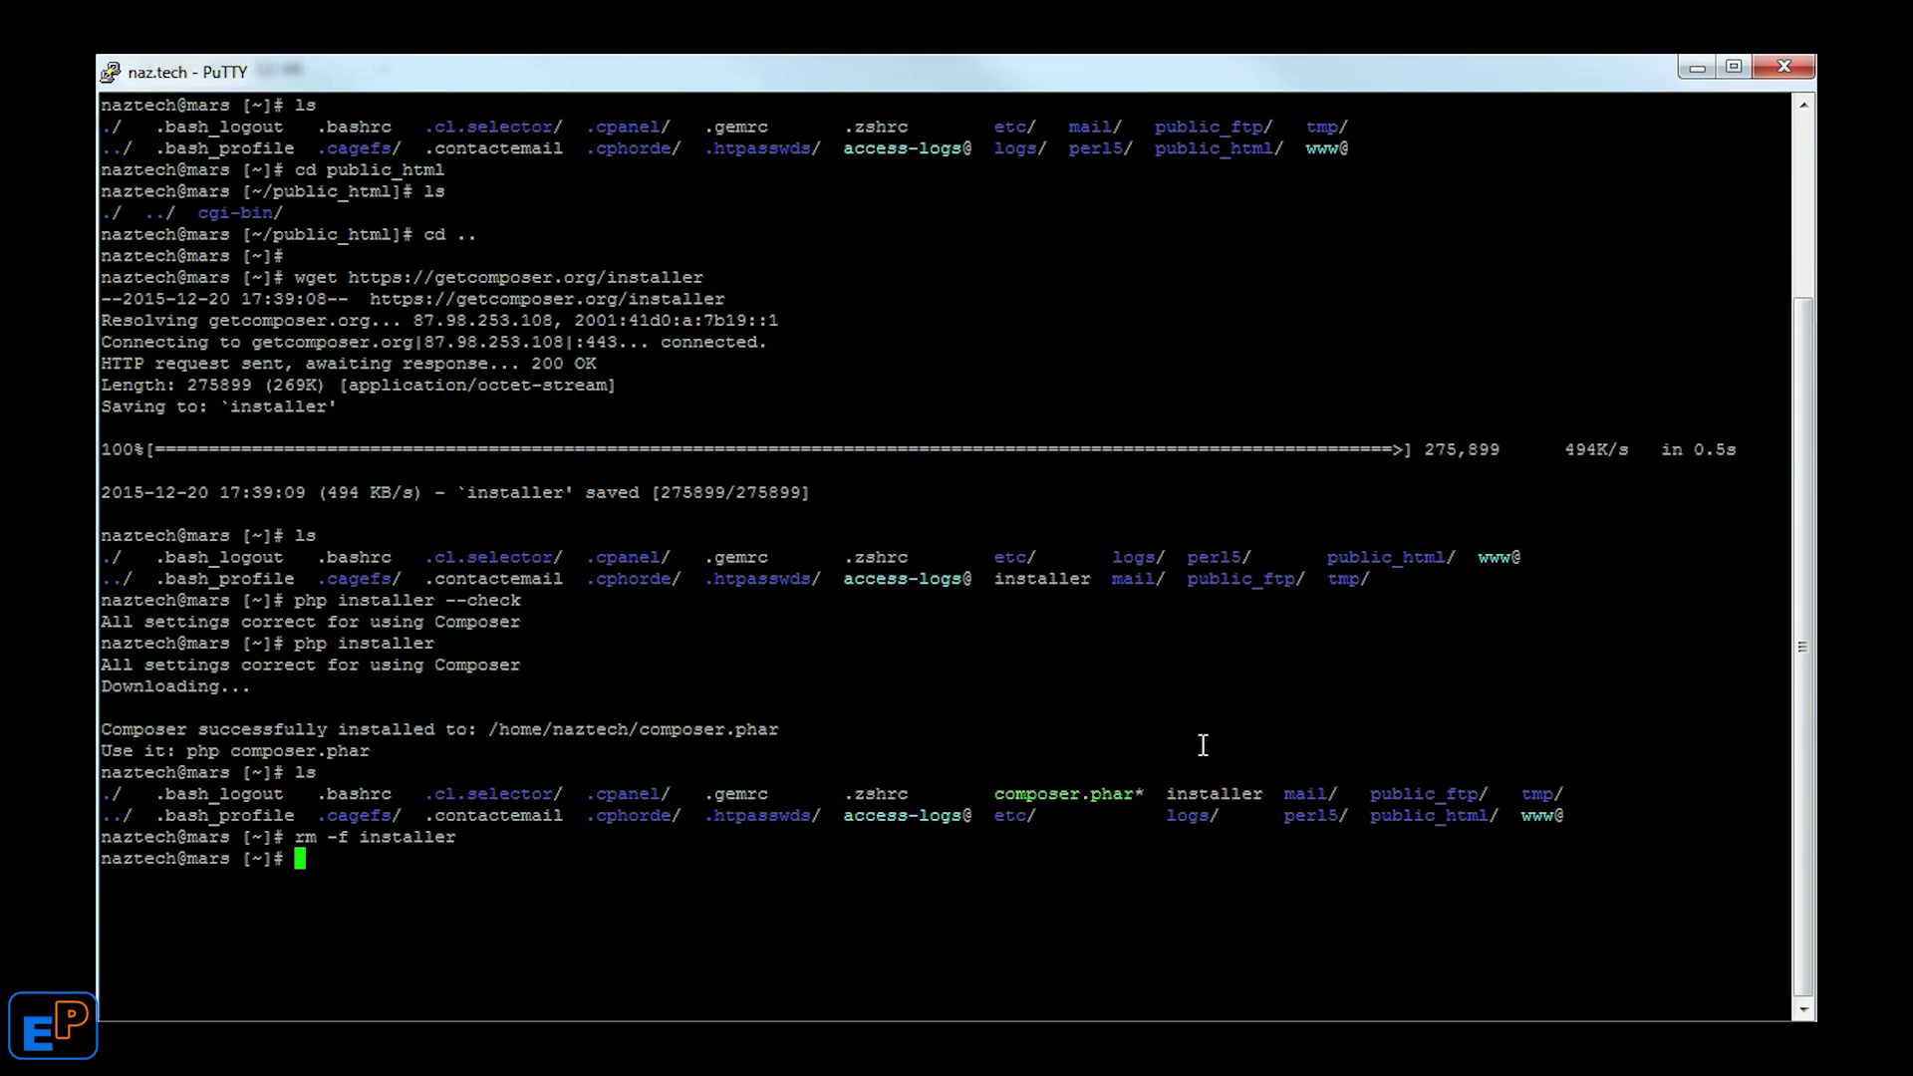
type("ls")
key("Return")
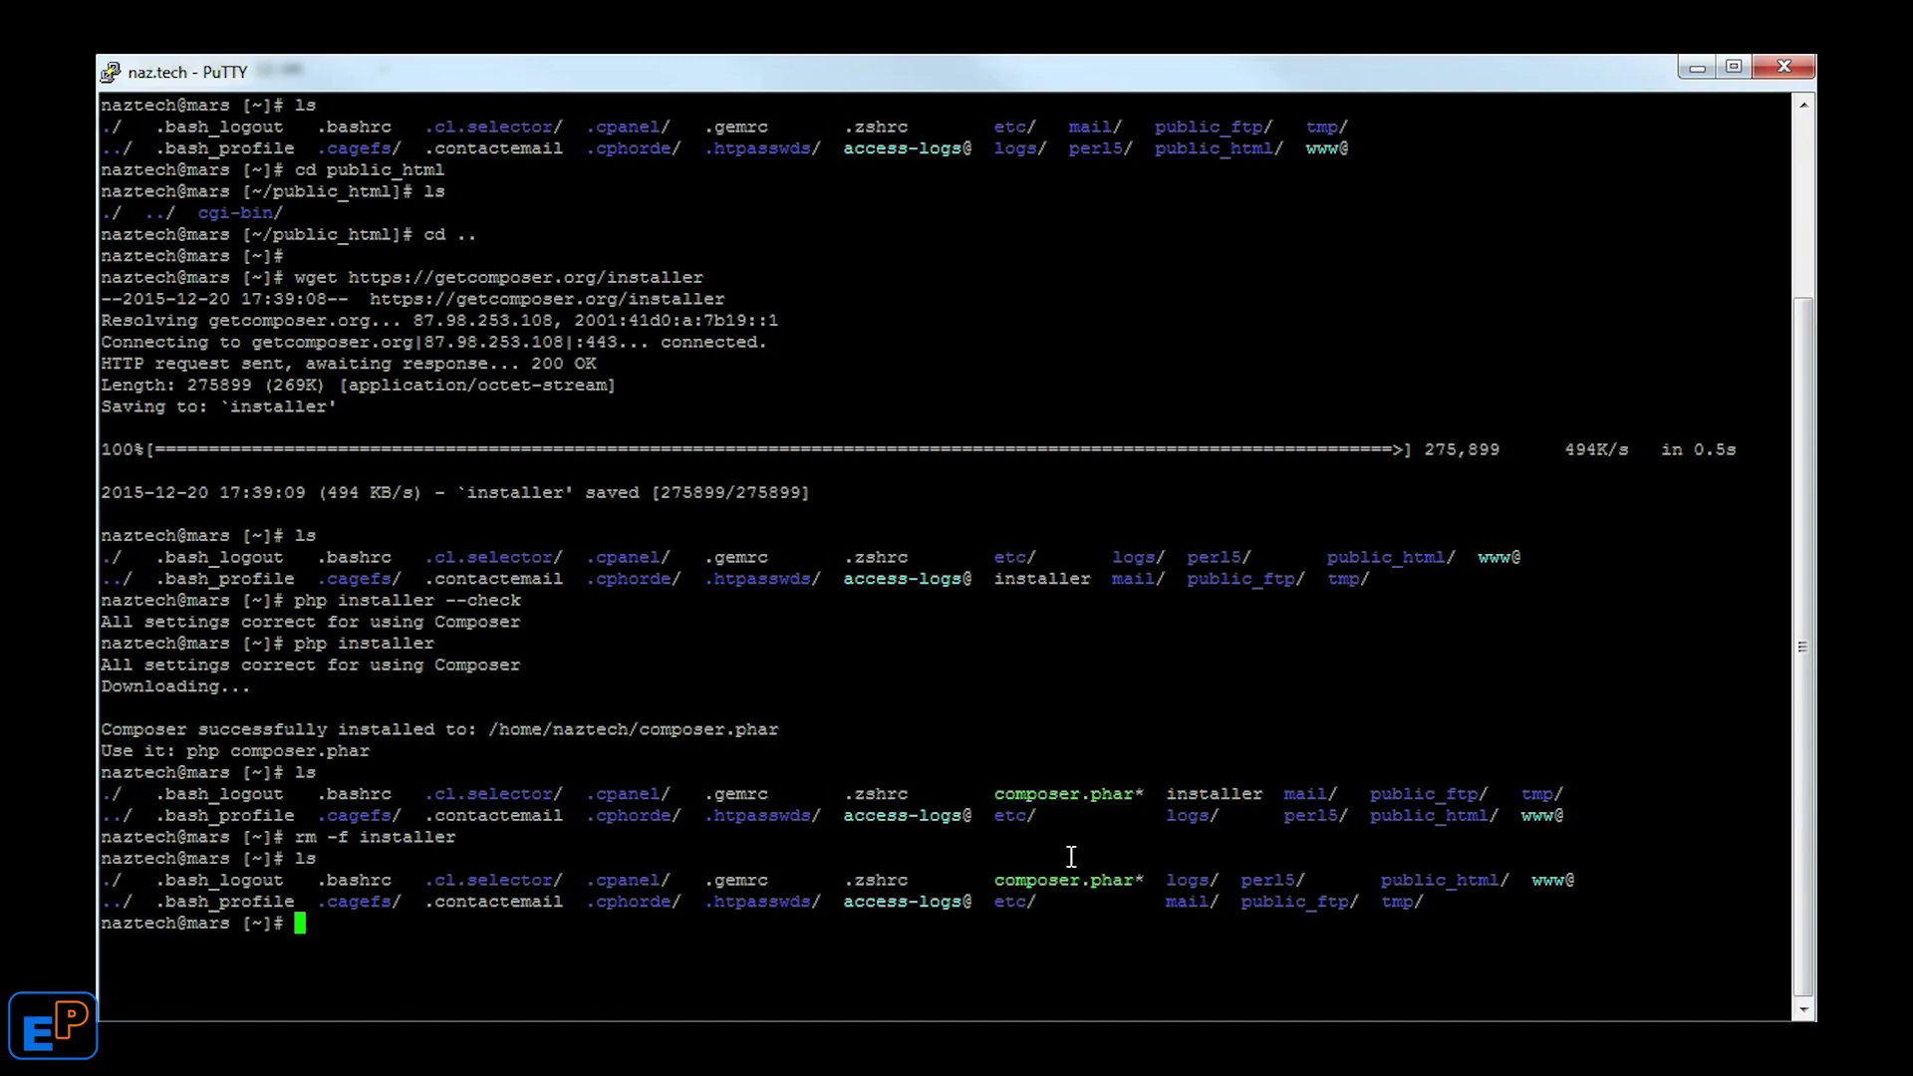
type("clear")
key("Return")
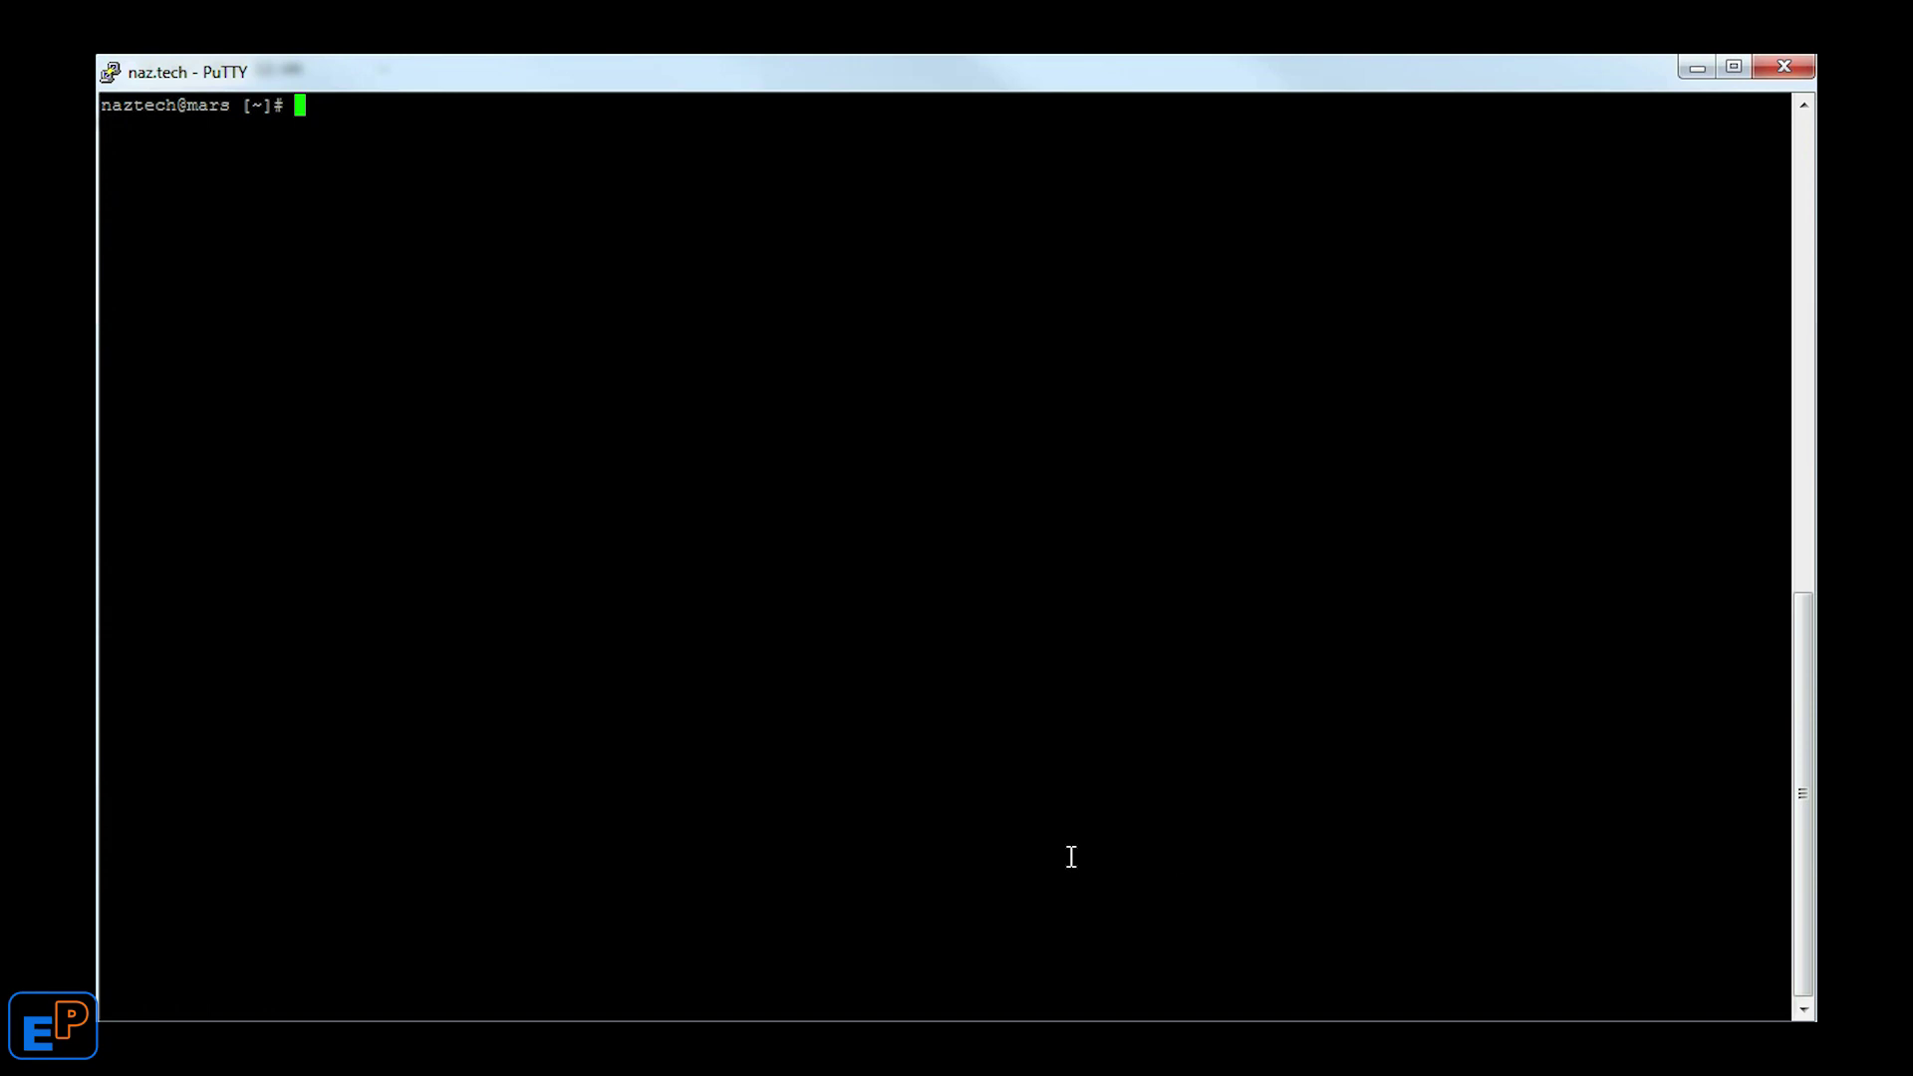
- Run php composer.phar and scroll through its version, options and available-commands output
type("php composer.phar")
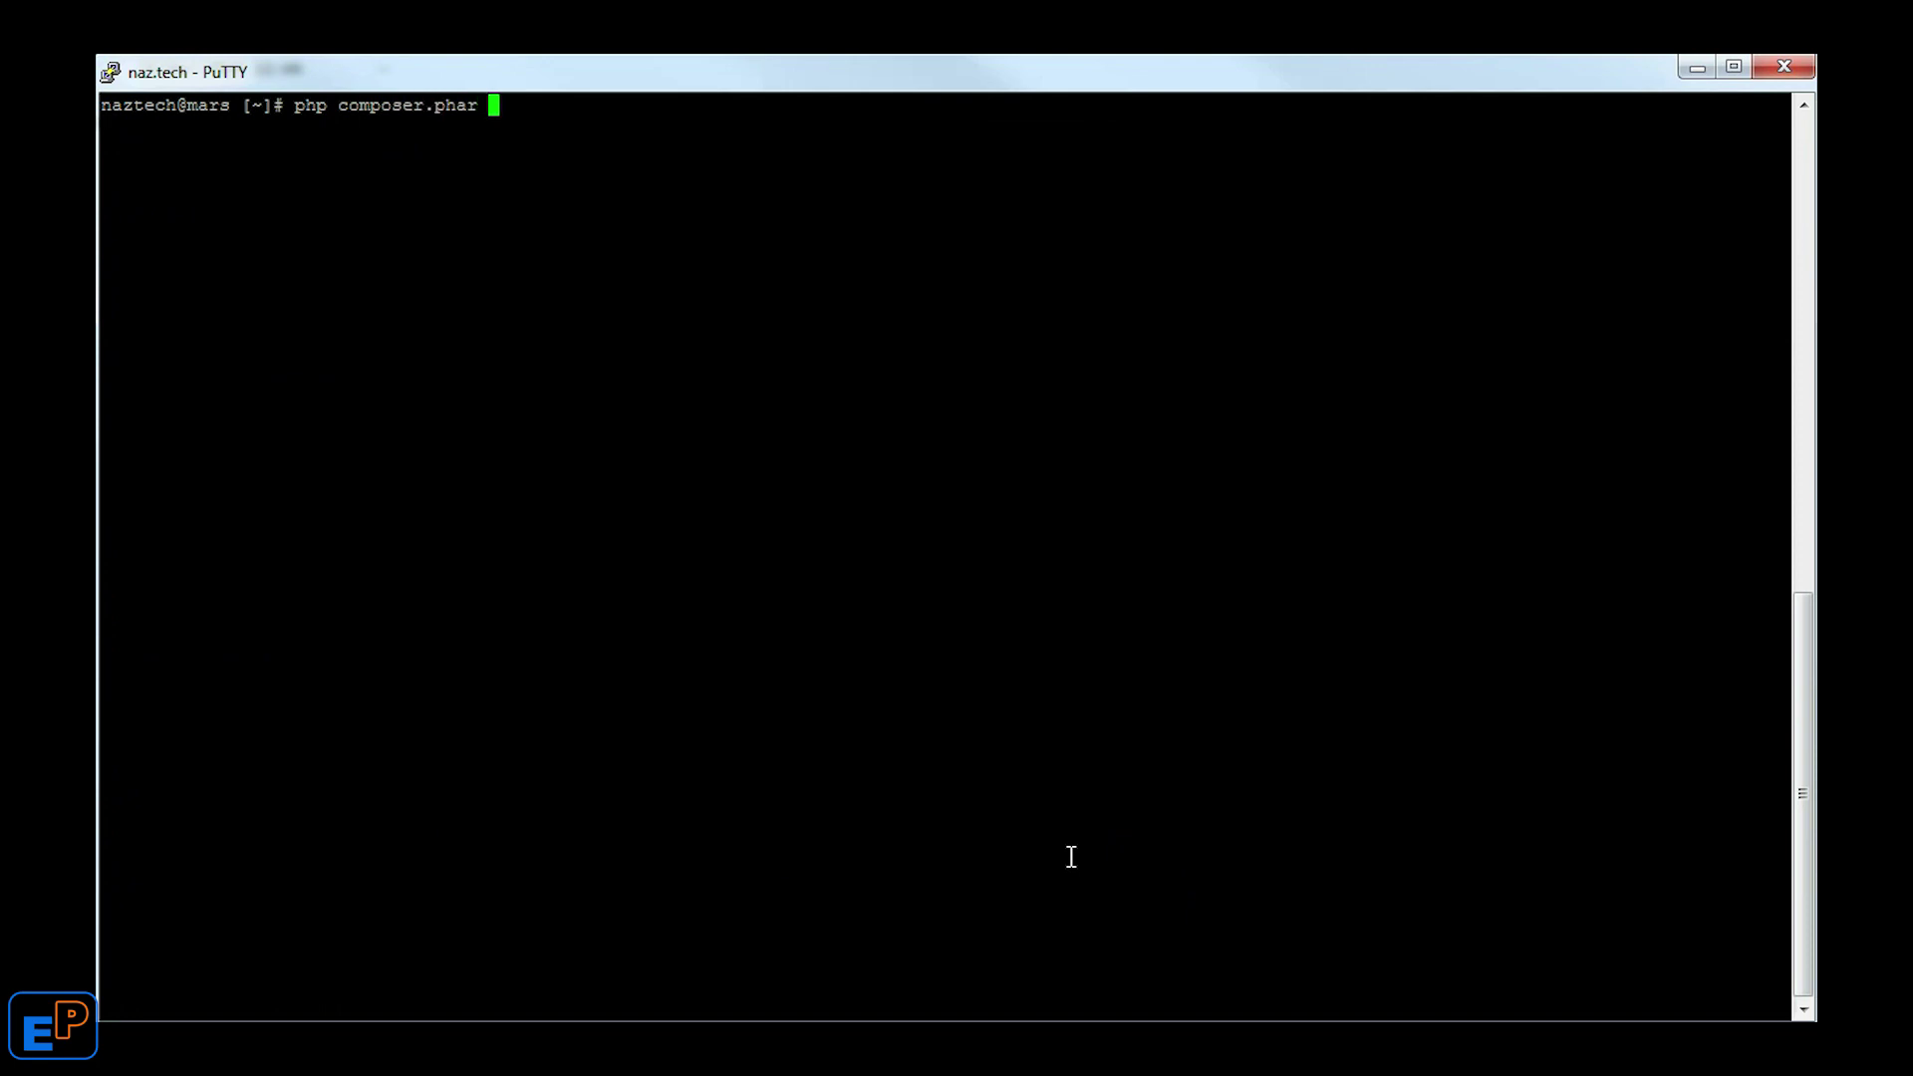
key("Return")
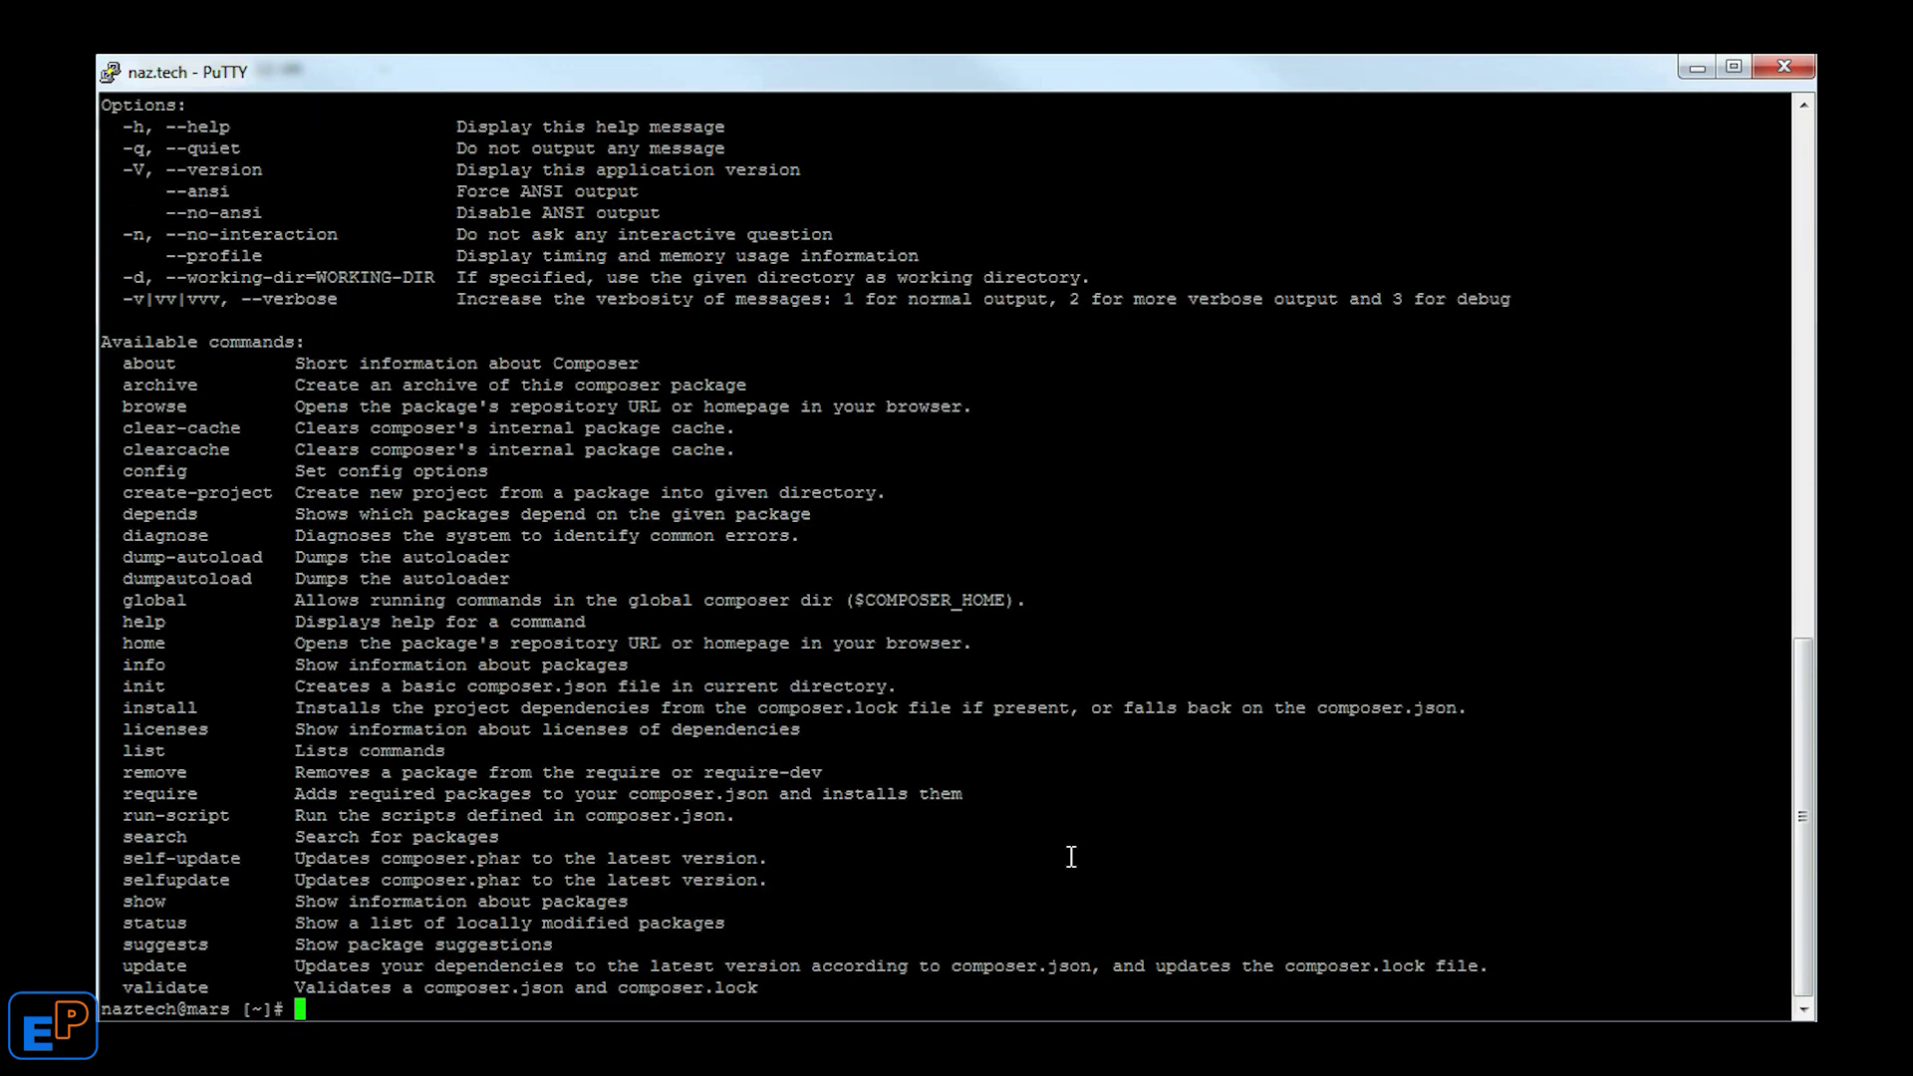
scroll(1072, 857, "up", 20)
scroll(1039, 843, "down", 7)
scroll(1039, 843, "down", 14)
scroll(1038, 842, "up", 7)
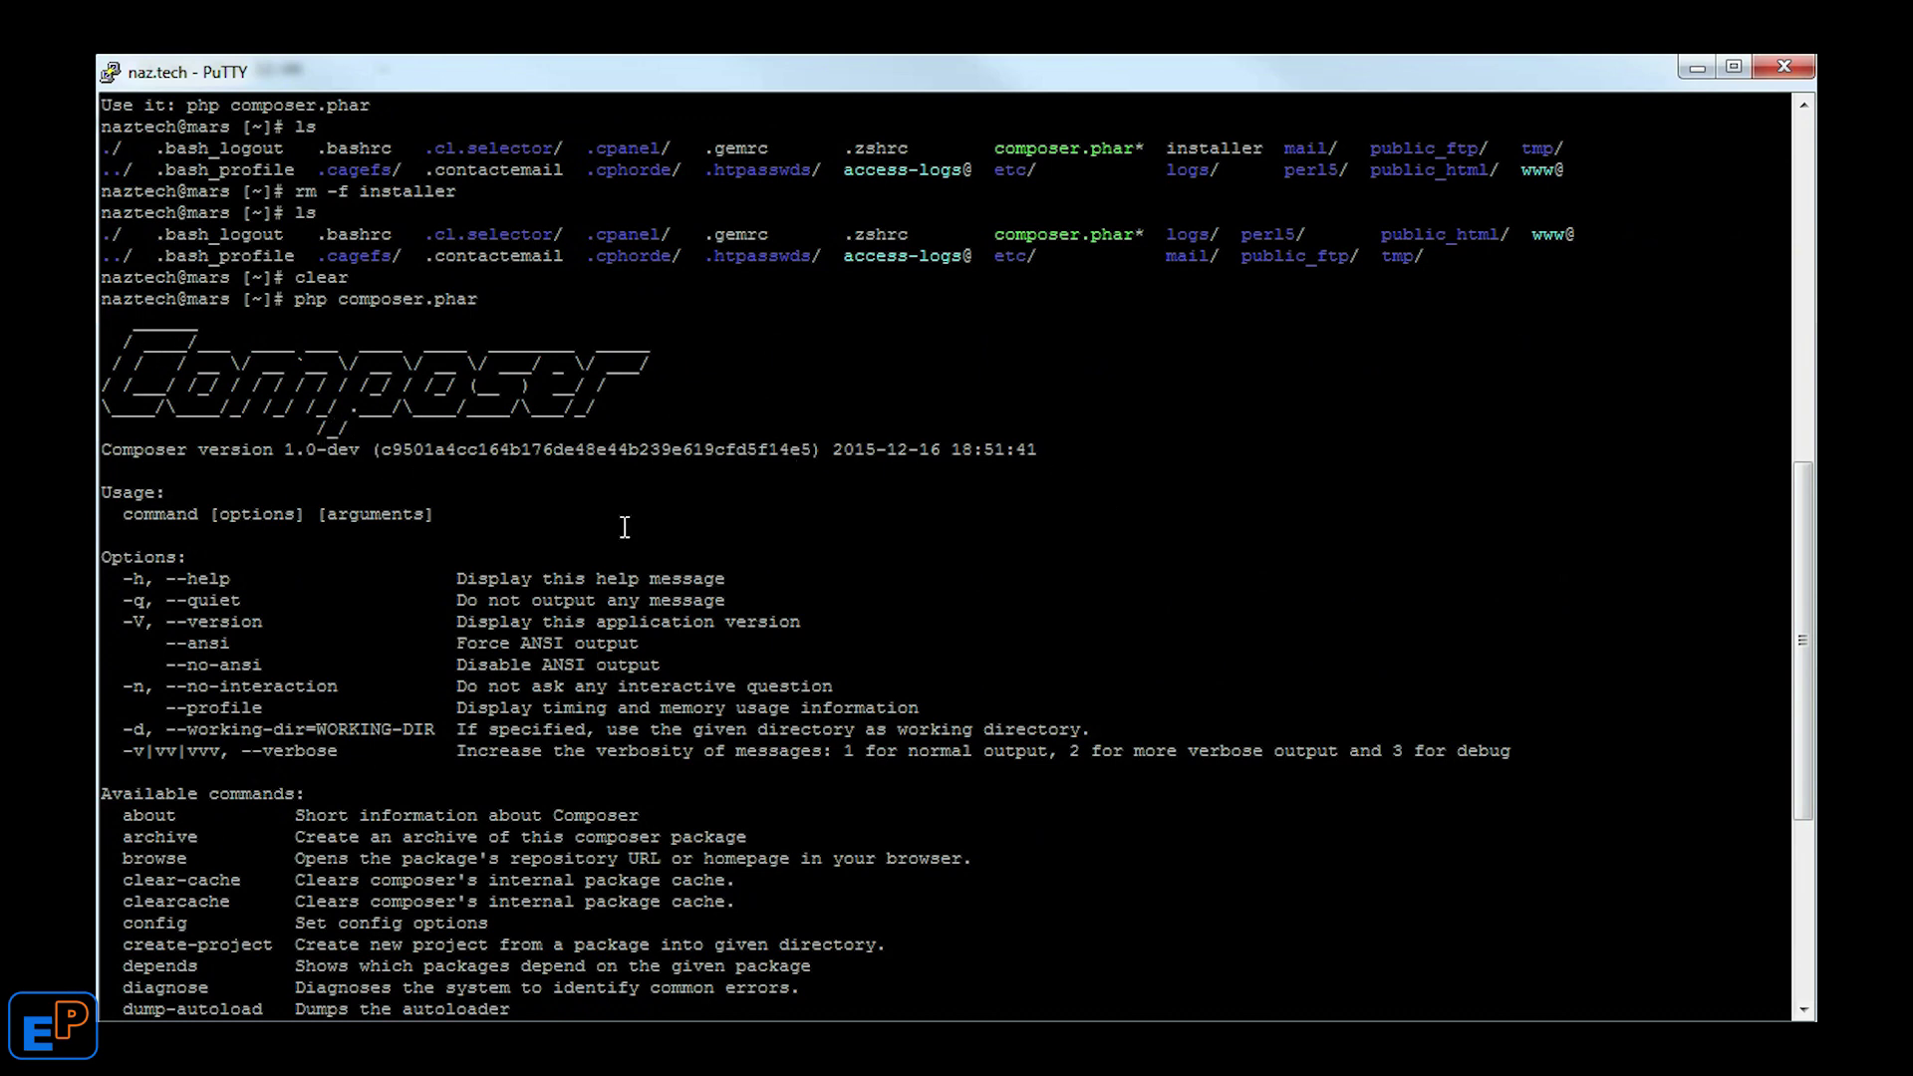
scroll(637, 637, "down", 7)
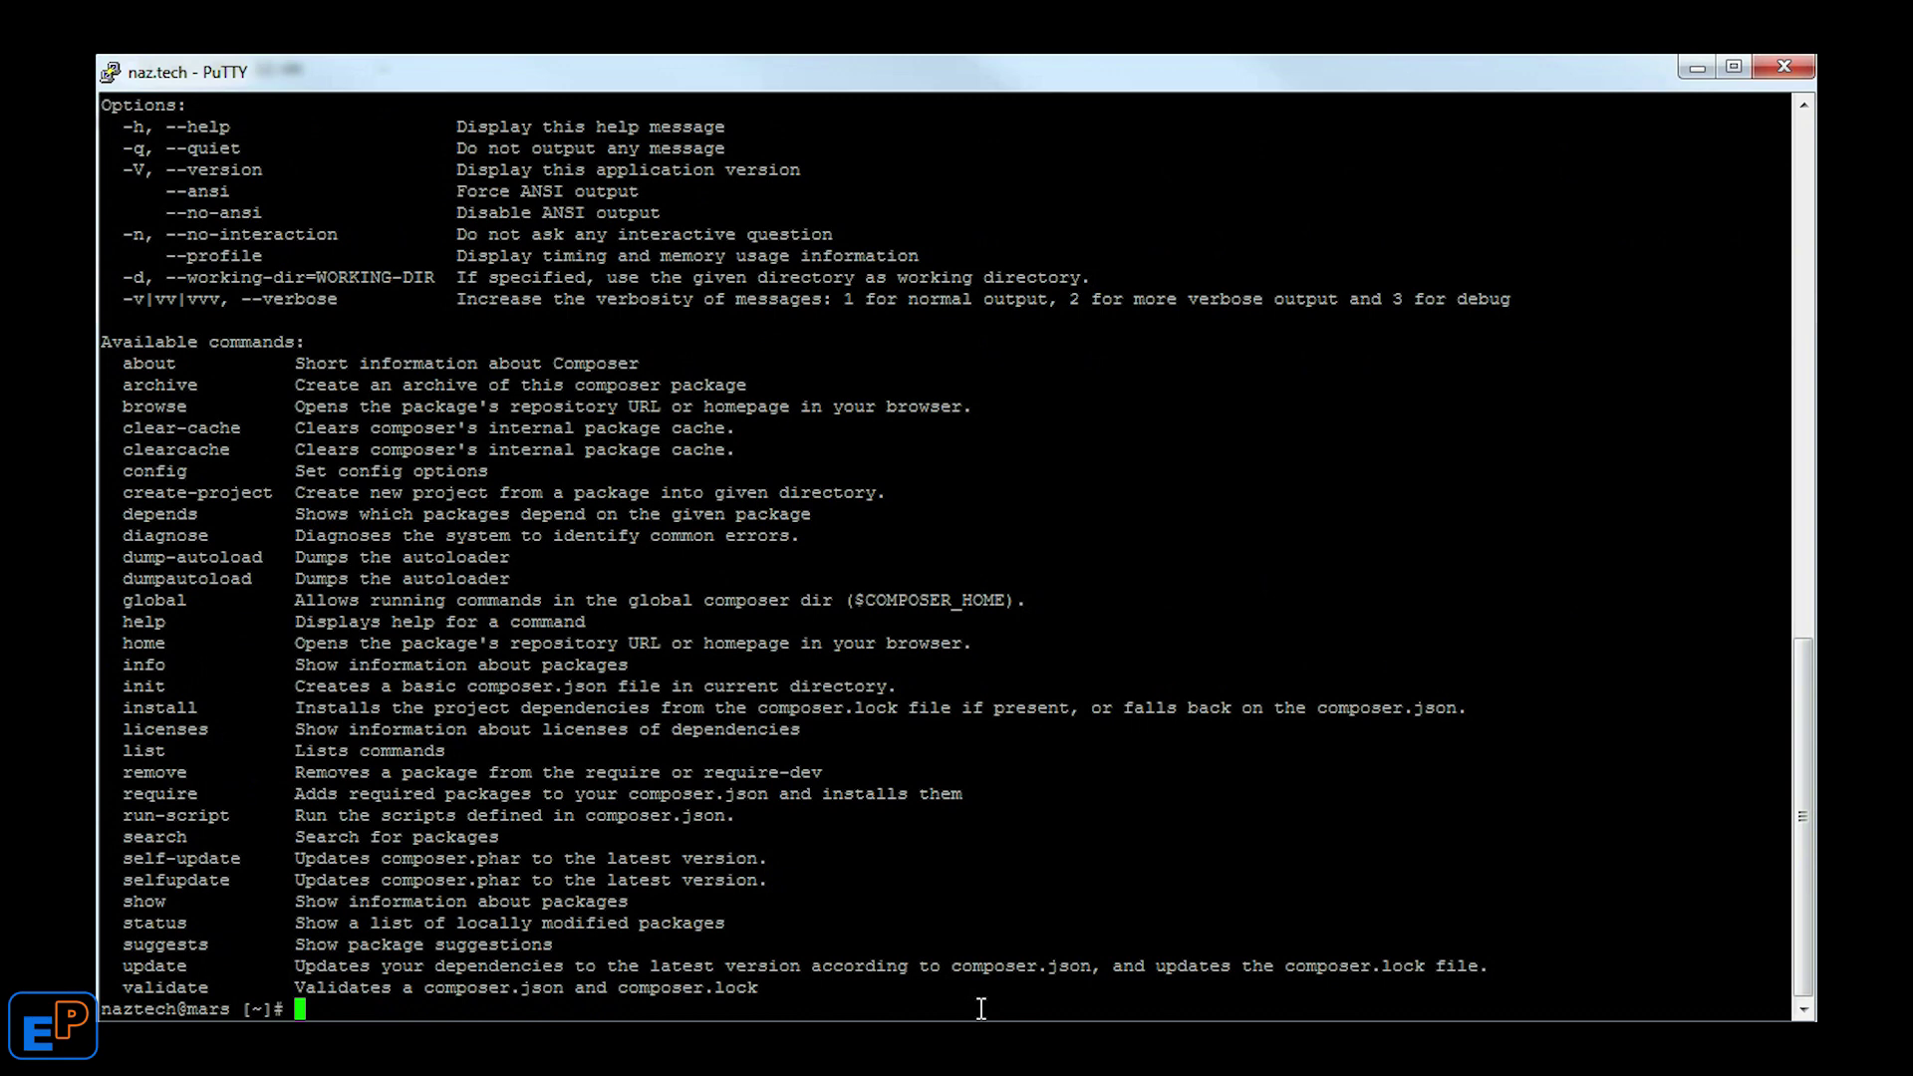
type("php composer.pha")
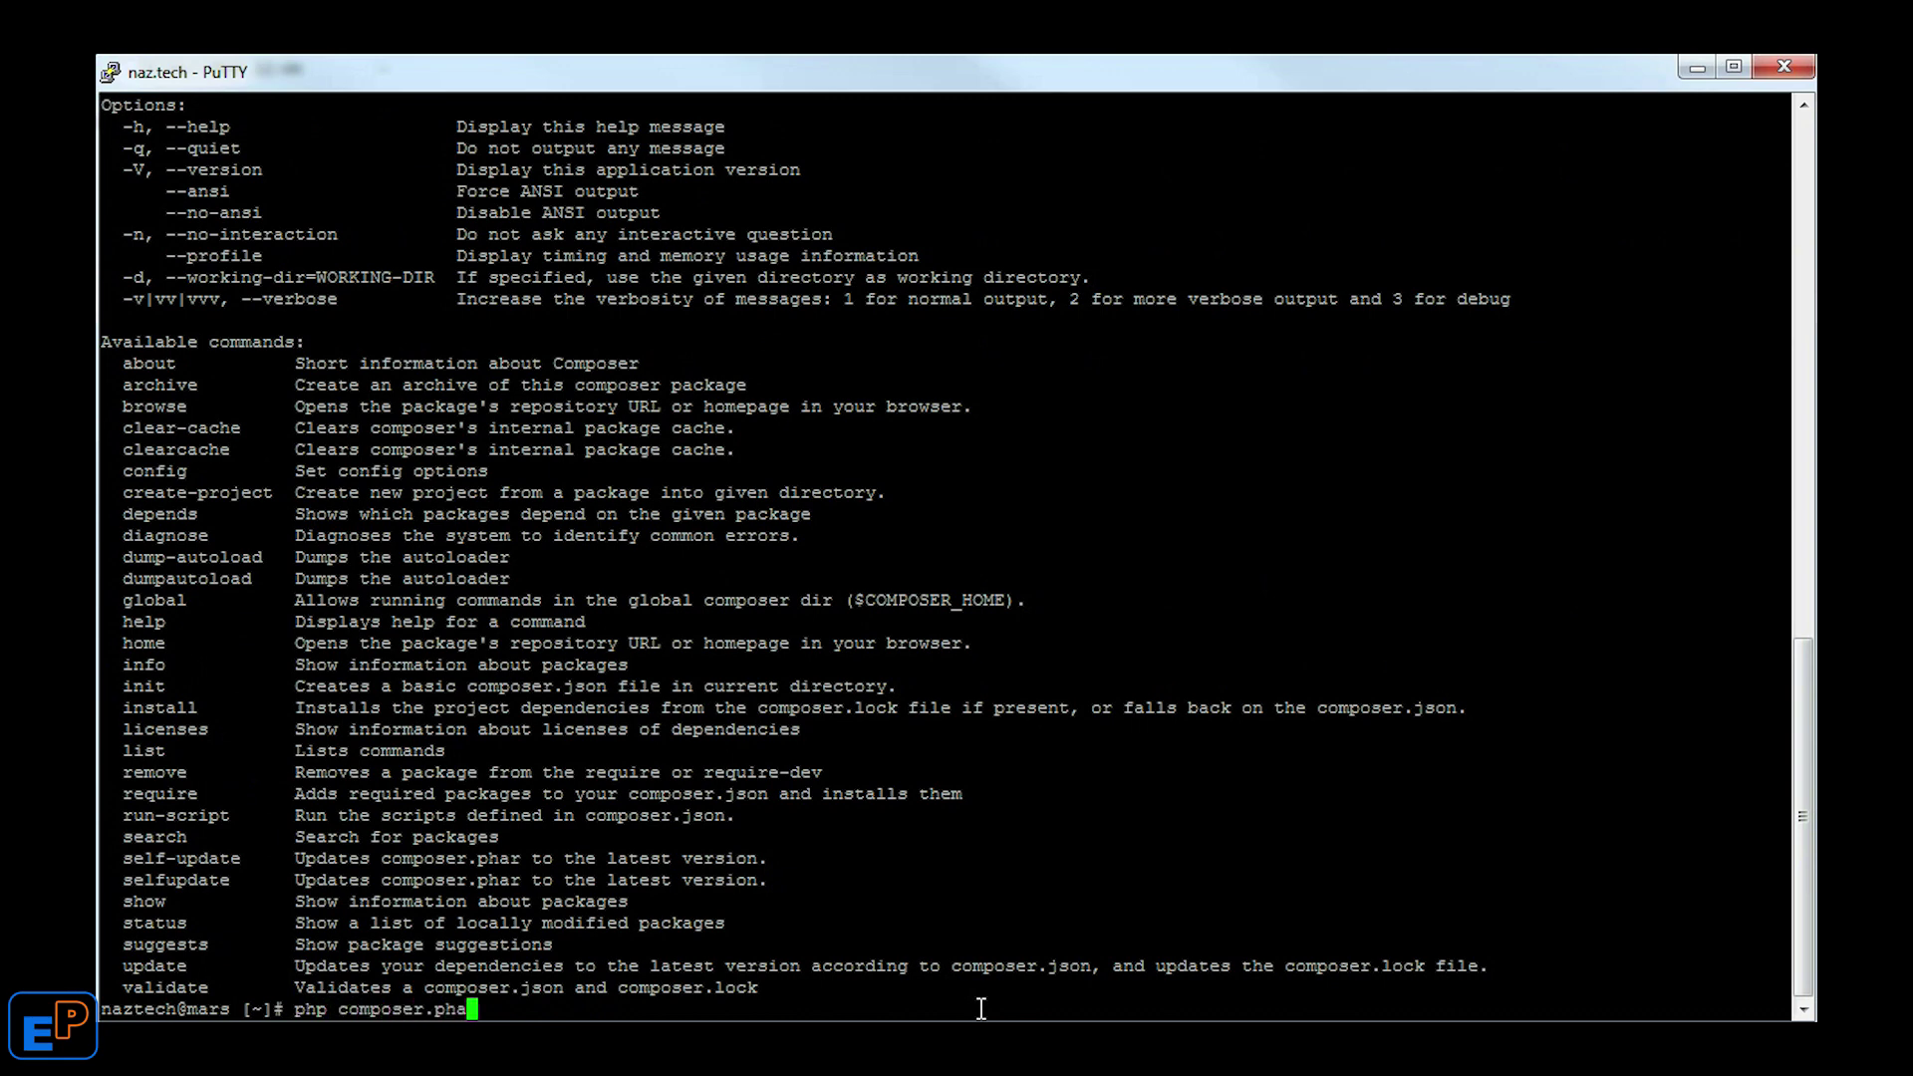
type("r create-project")
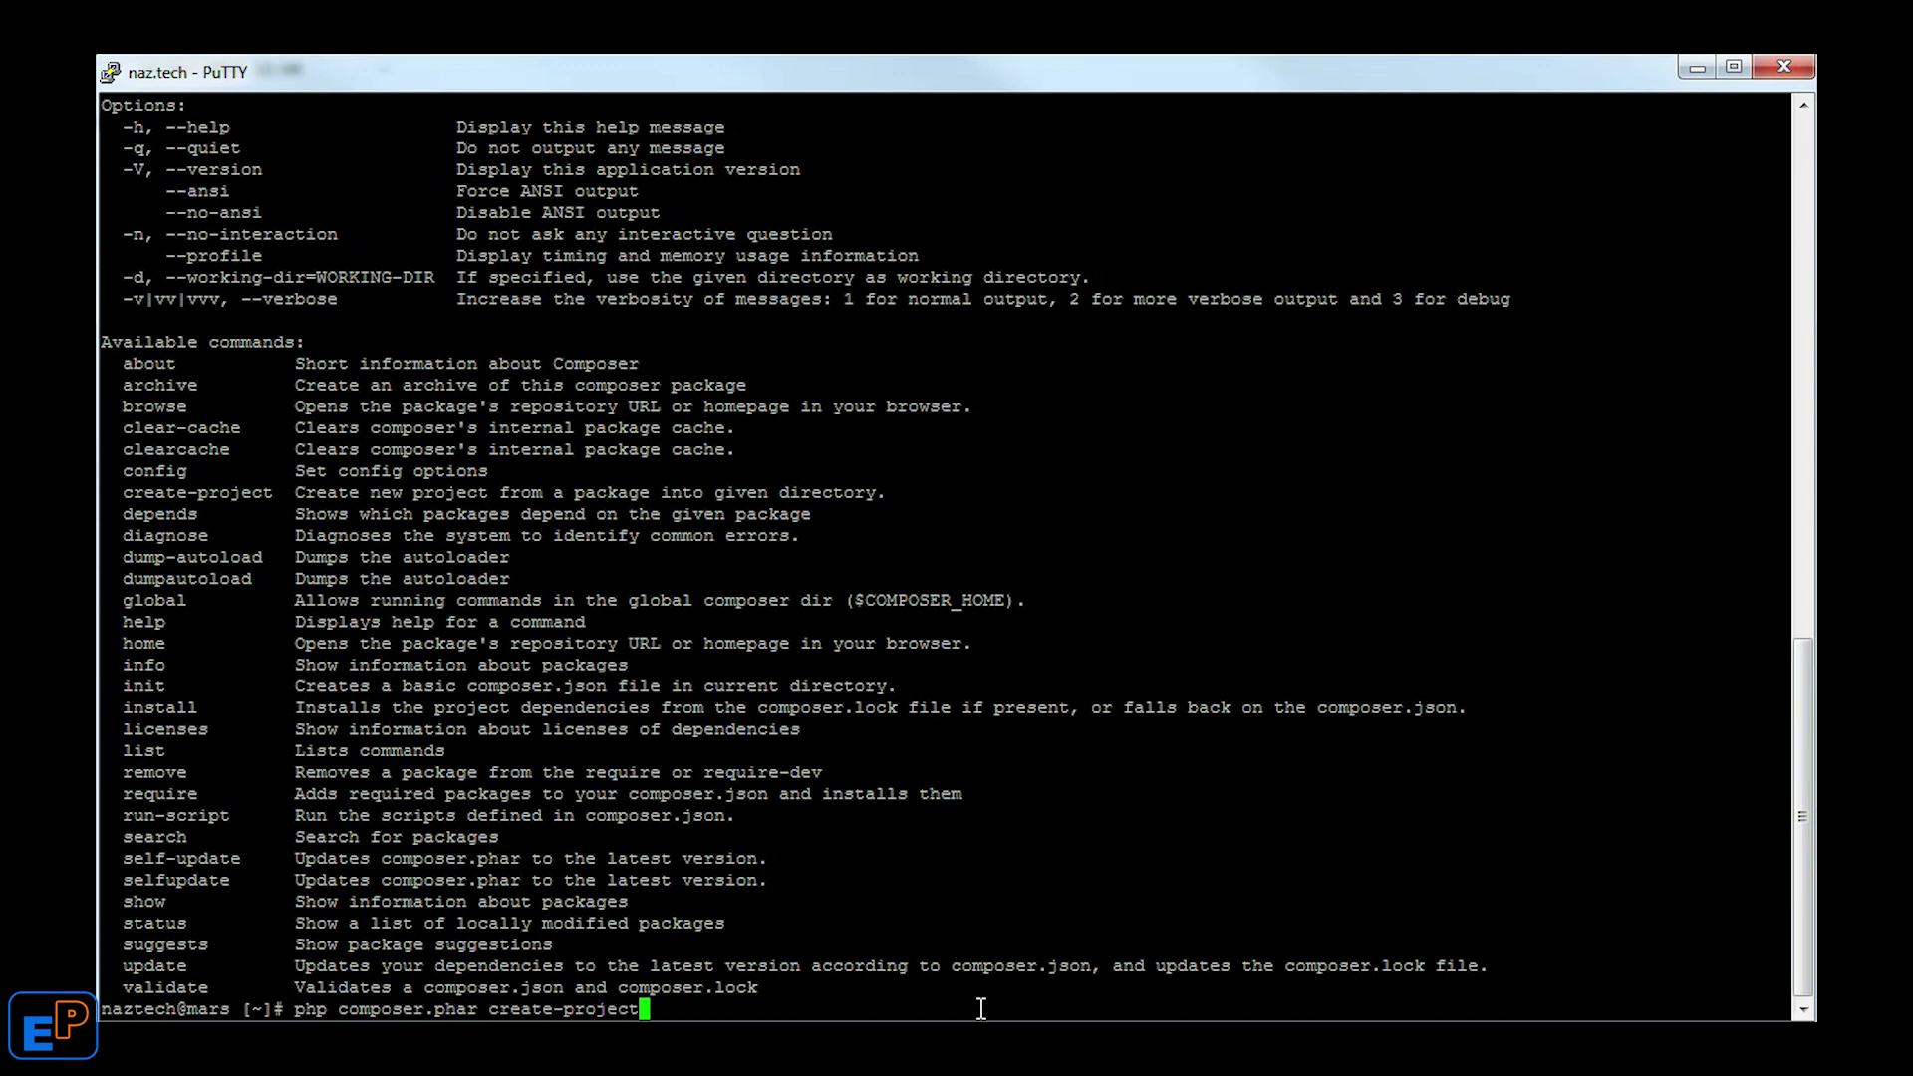
- After a bare create-project fails, rerun it as 'create-project laravel/laravel --prefer-dist'
key("Return")
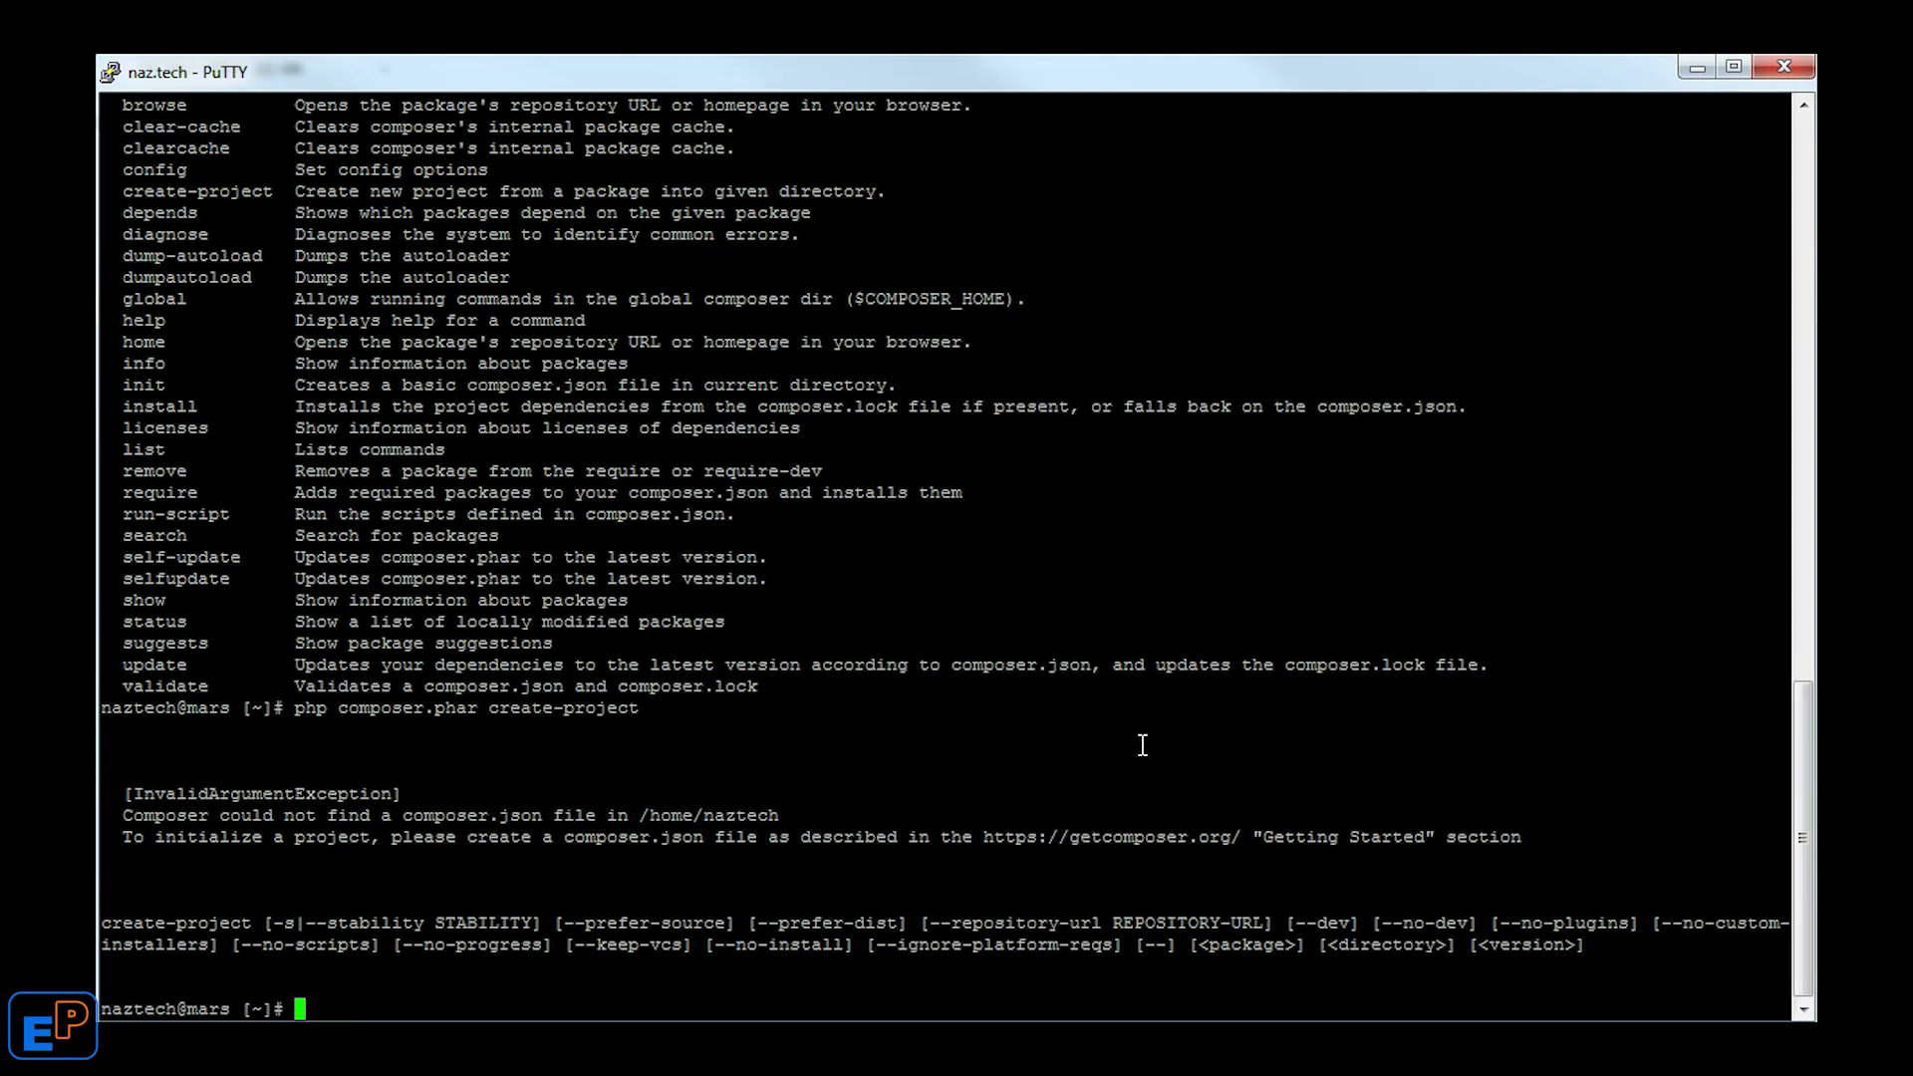
key("Up")
type("lara")
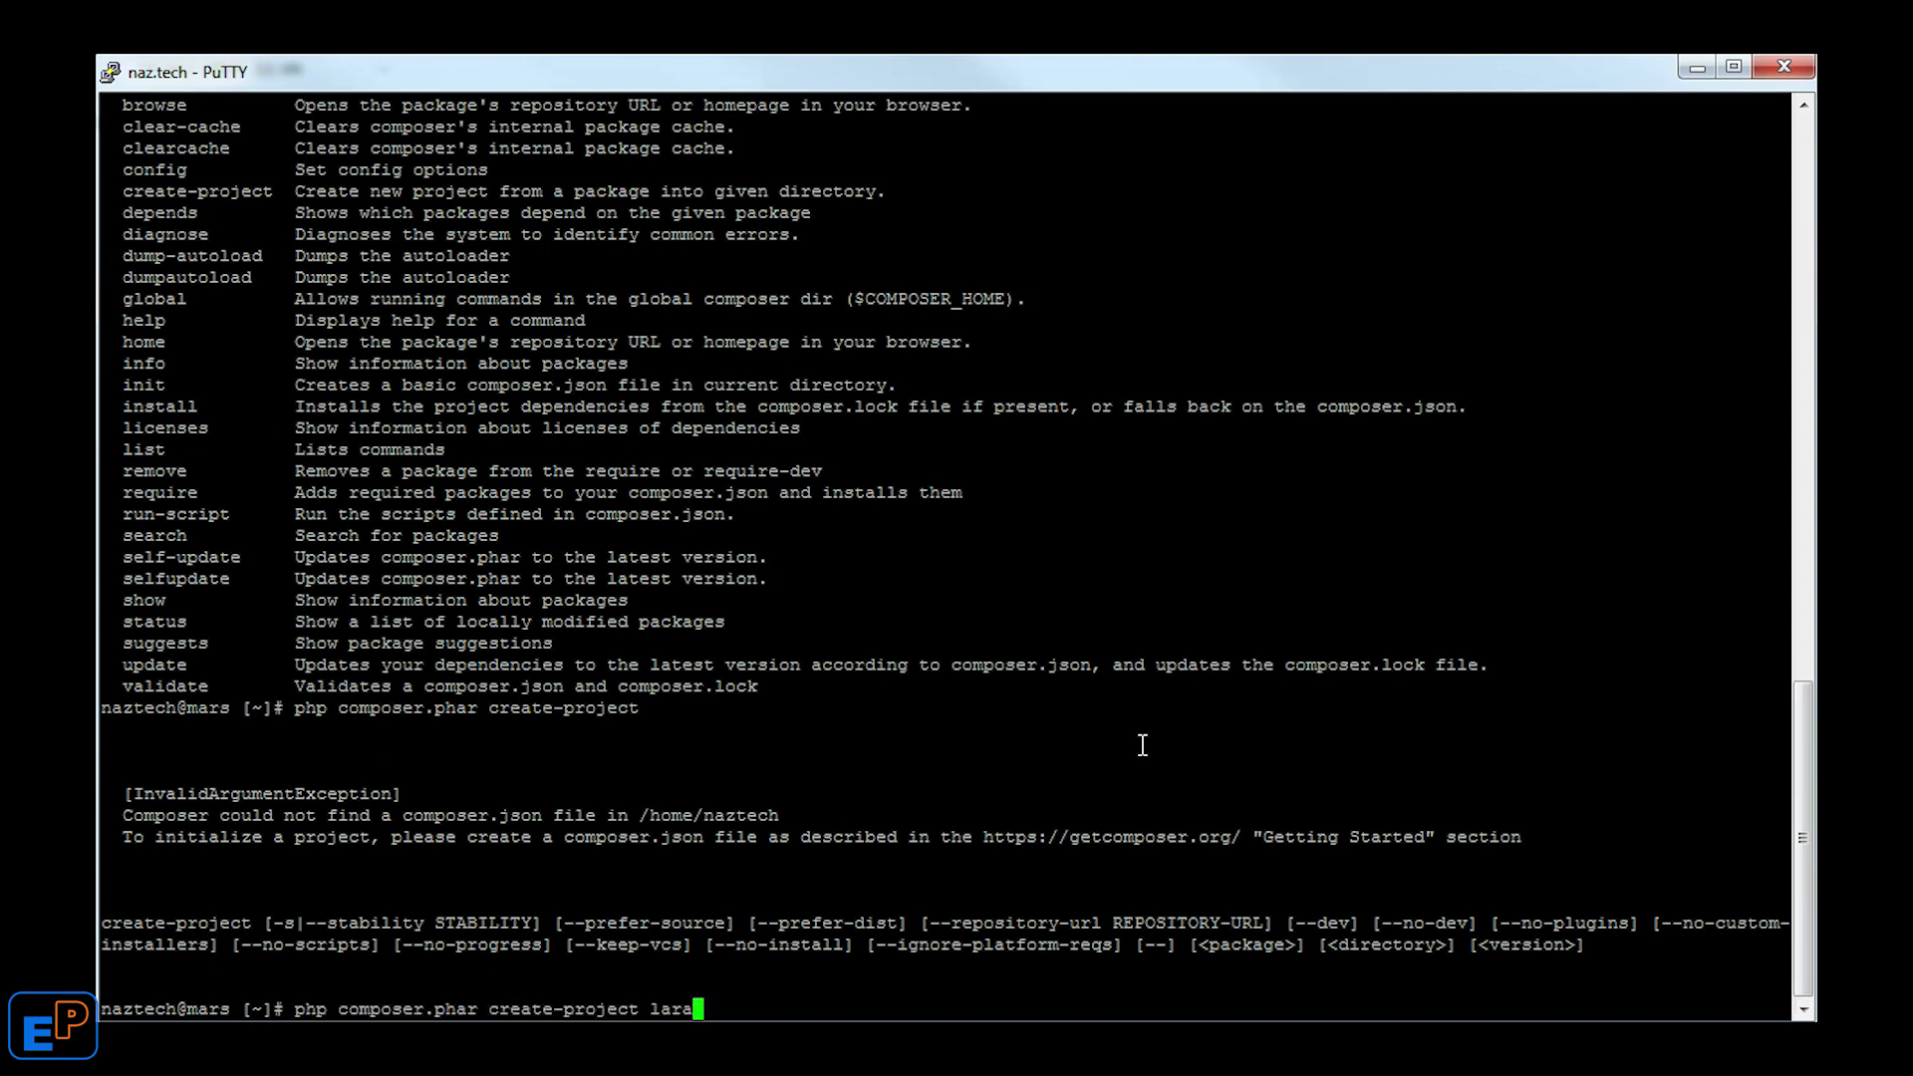
type("vel/laravel --prefer-")
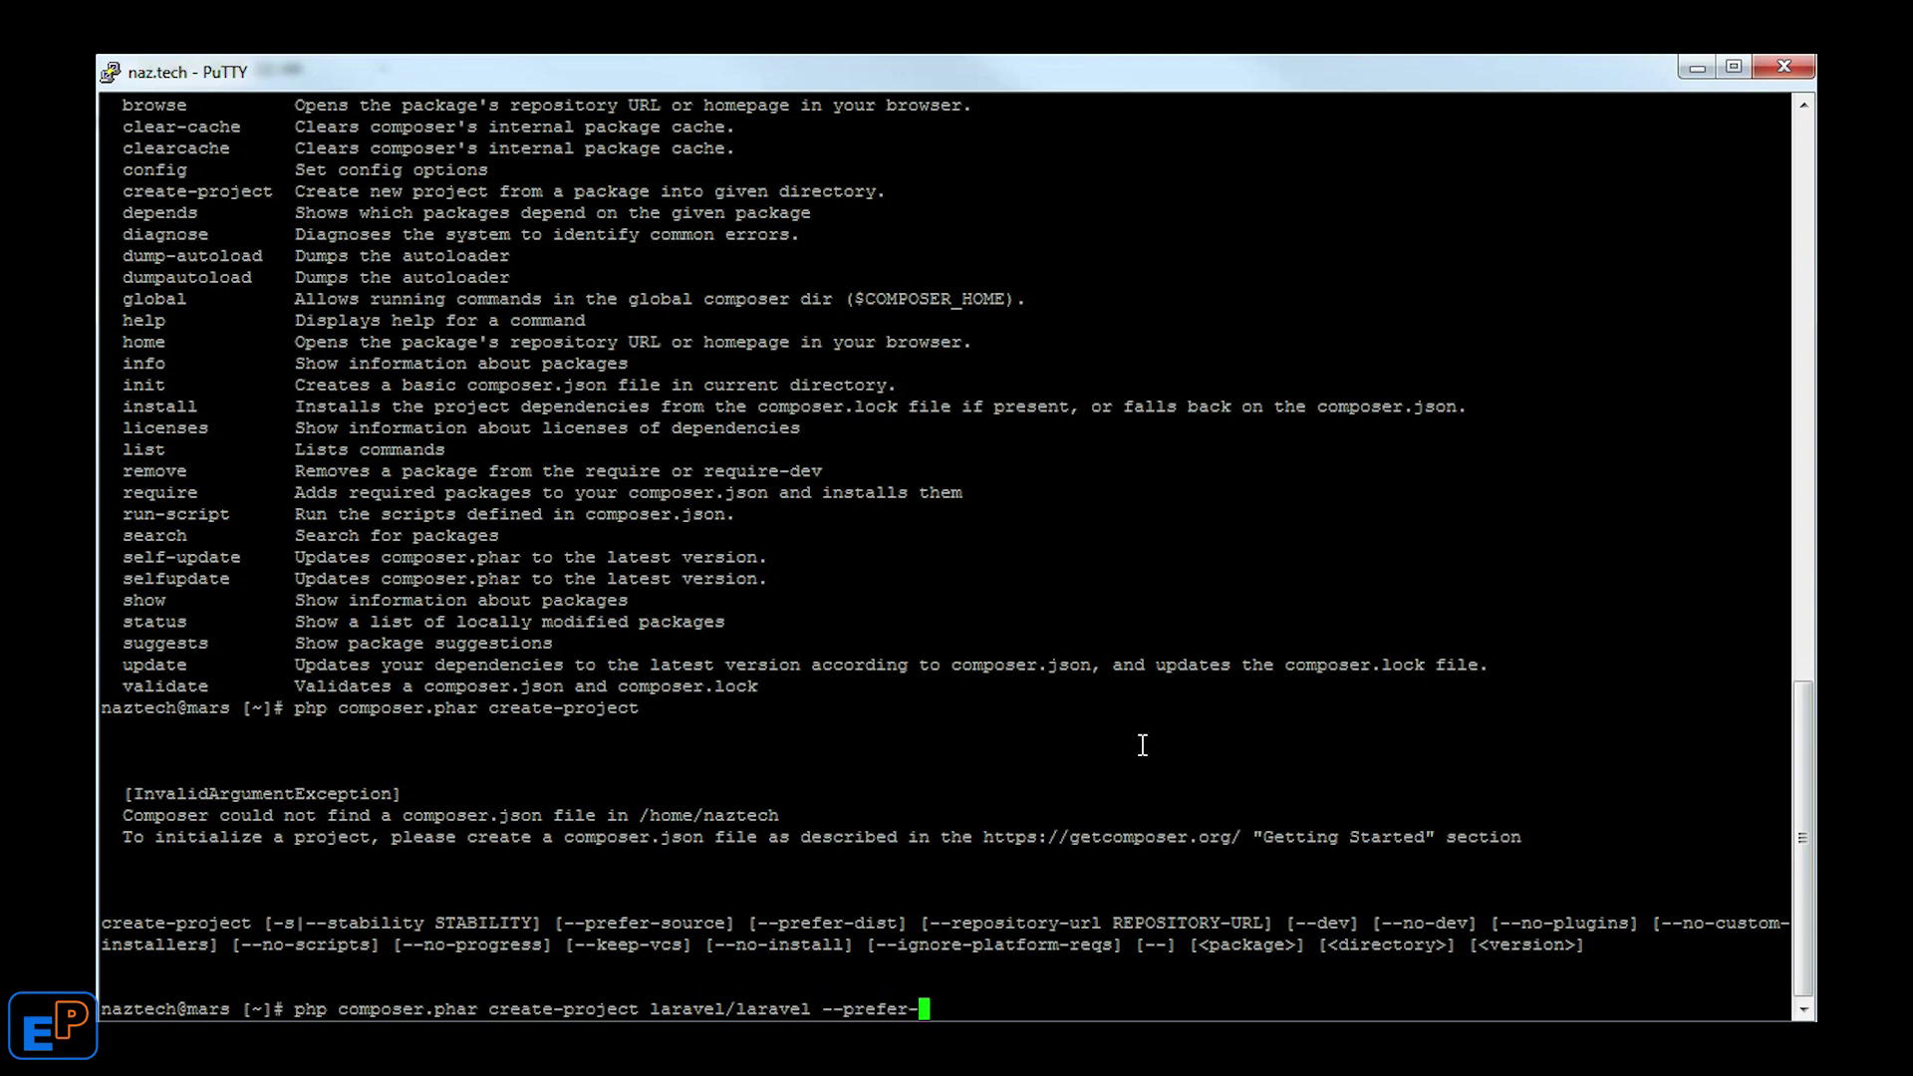
type("dist")
key("Return")
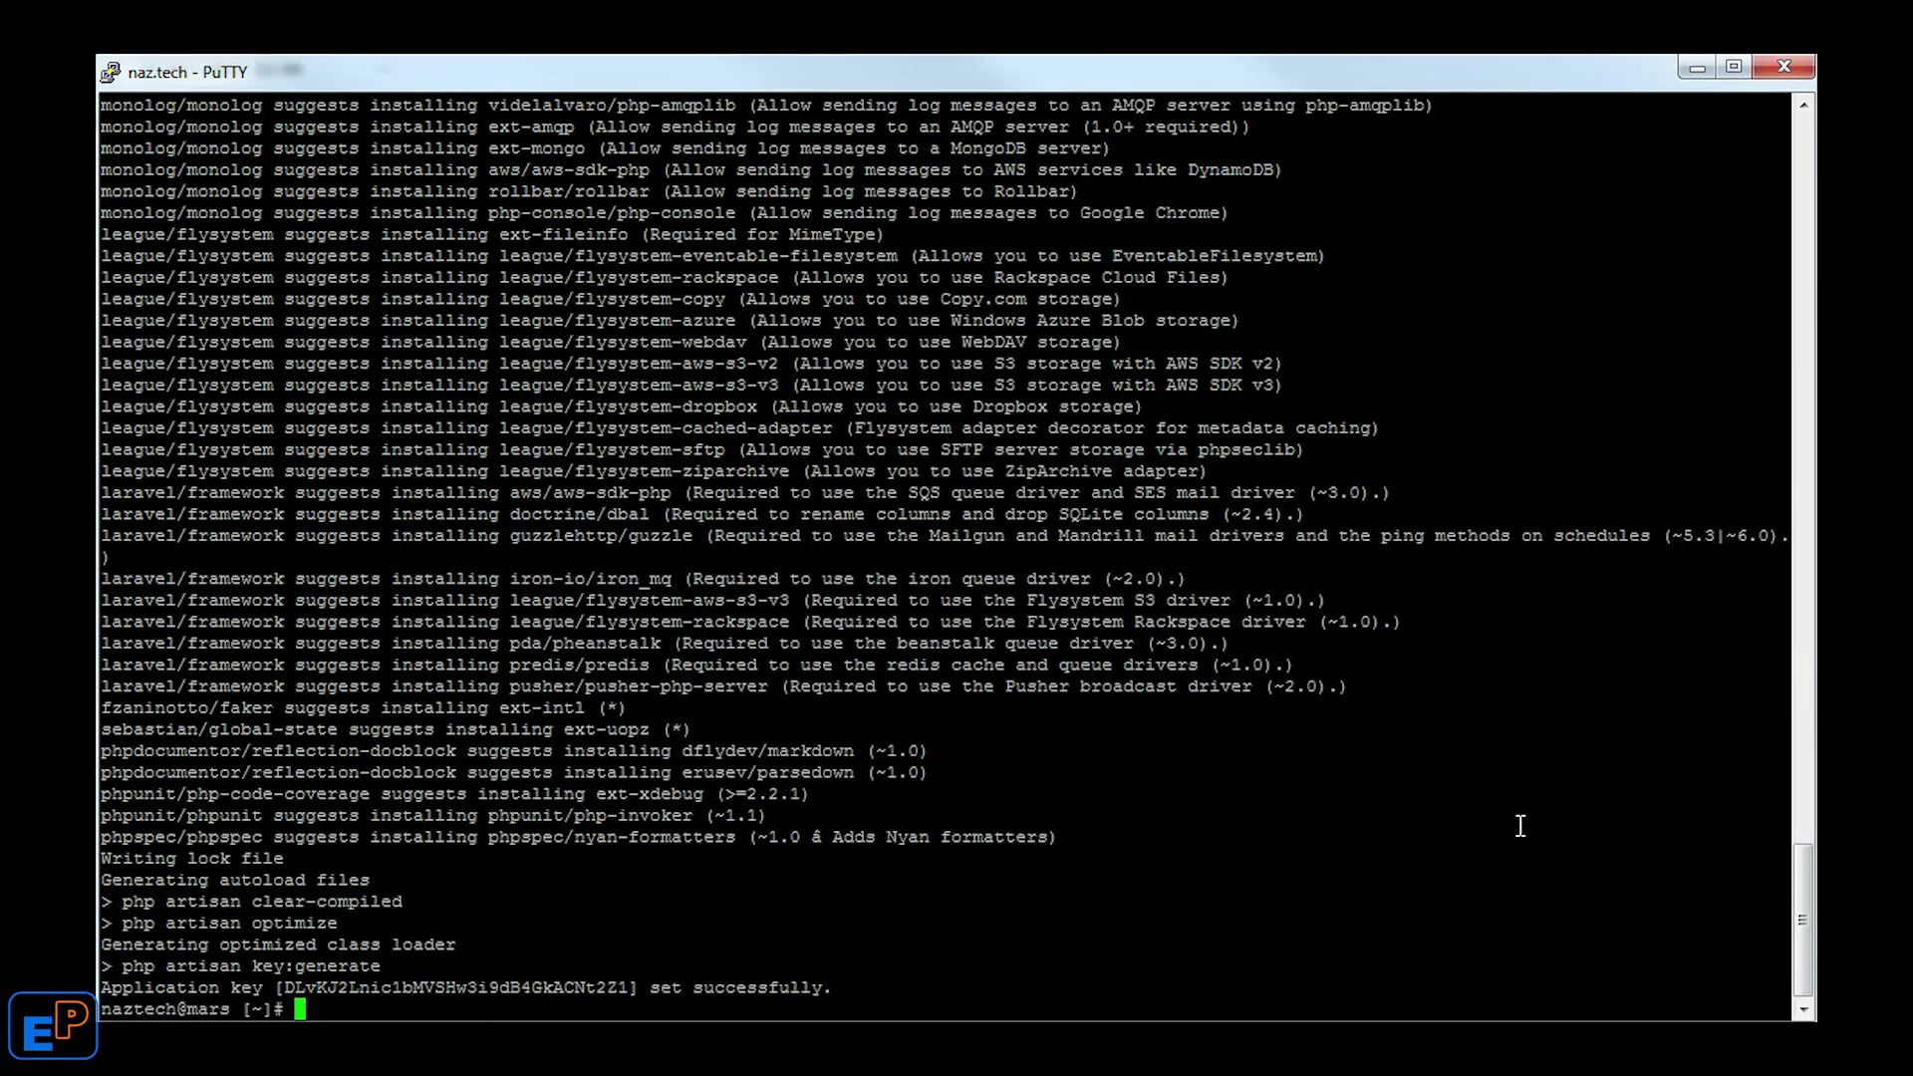
scroll(1280, 717, "up", 20)
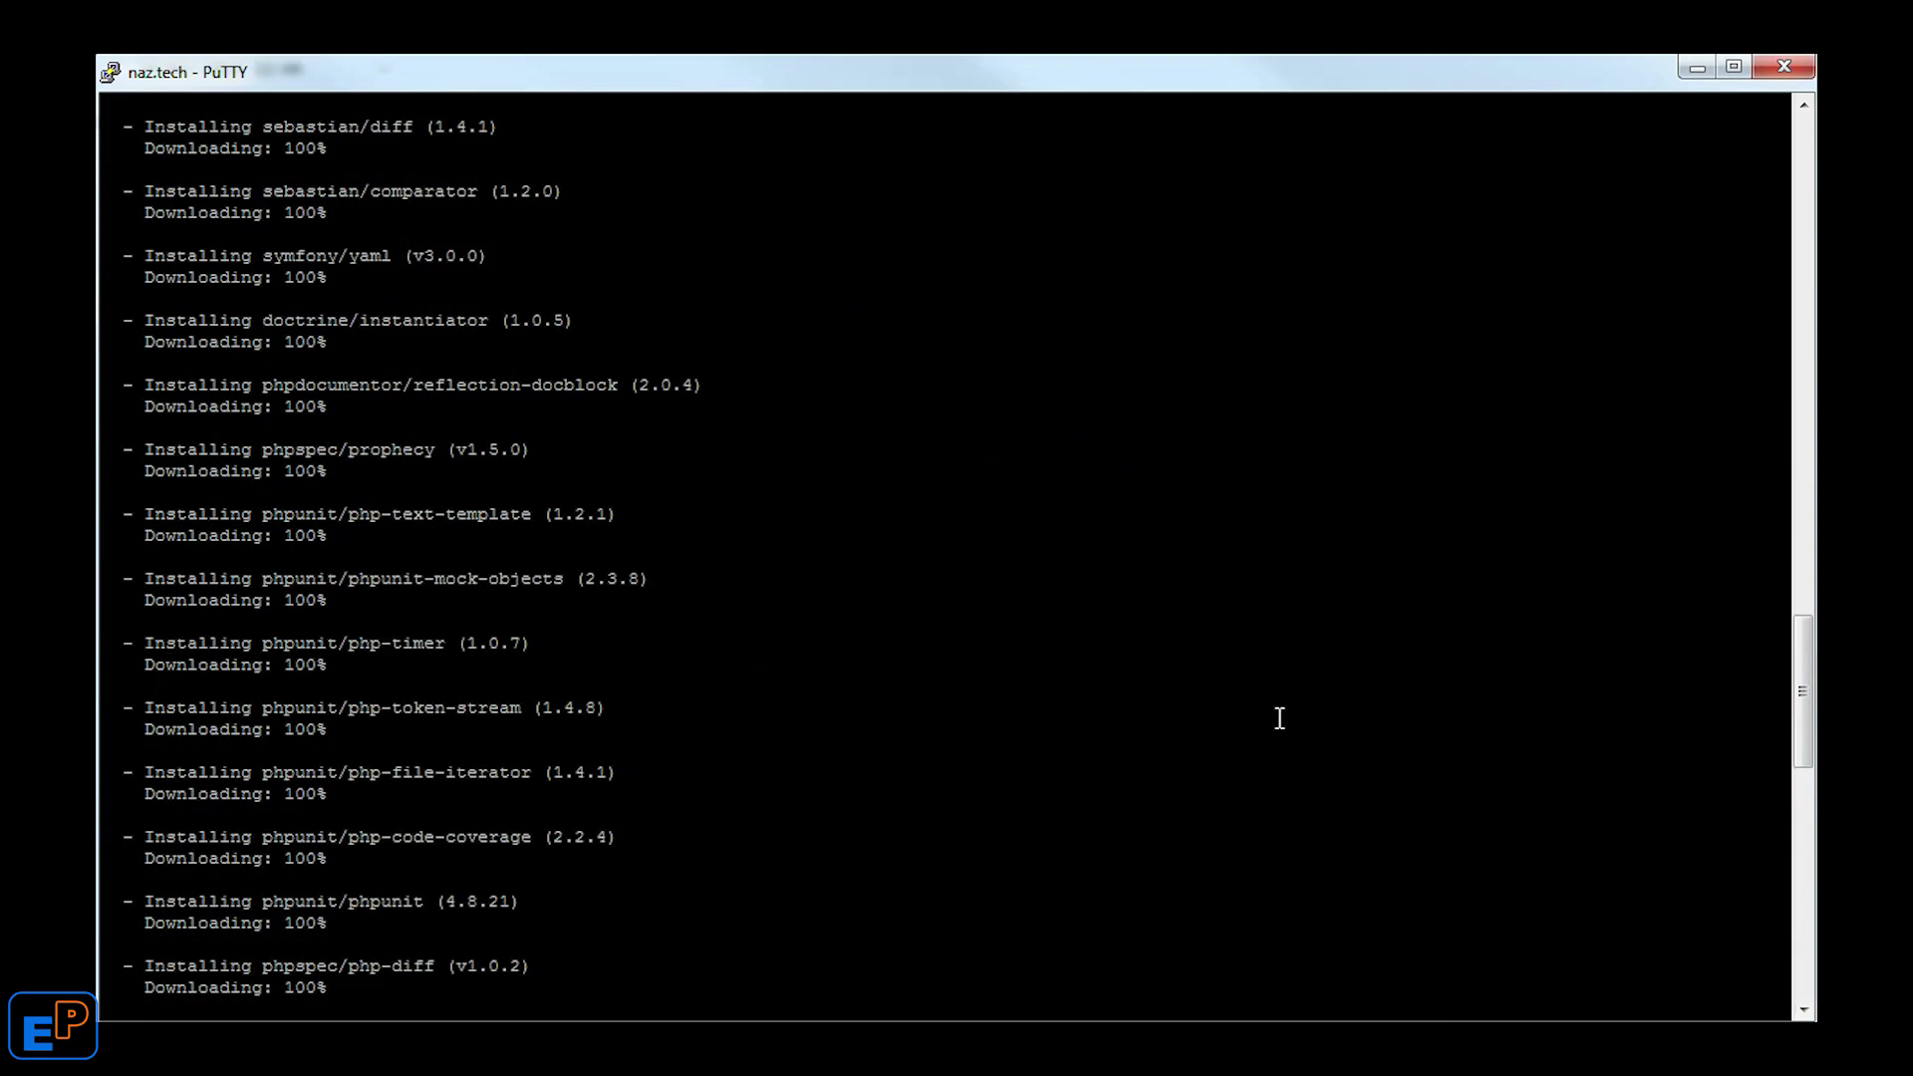
scroll(1279, 718, "up", 20)
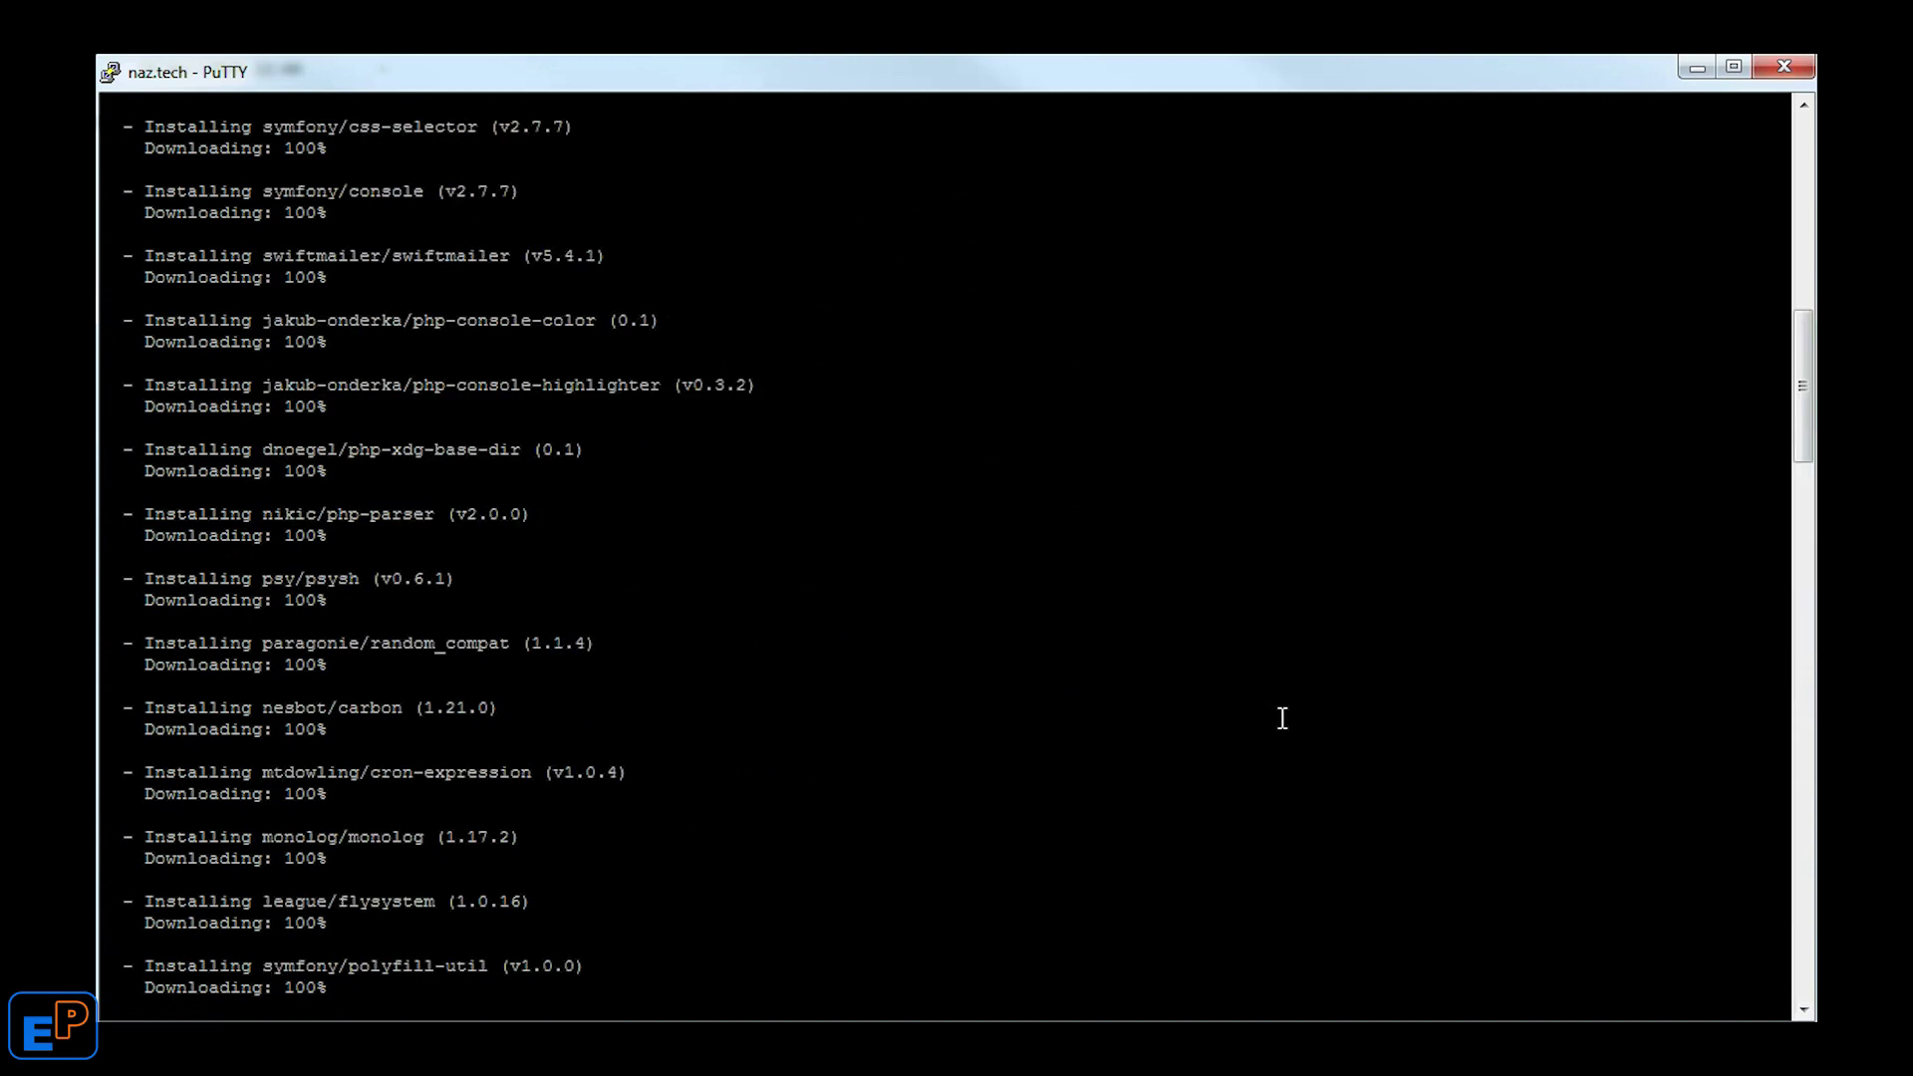
scroll(1283, 718, "up", 7)
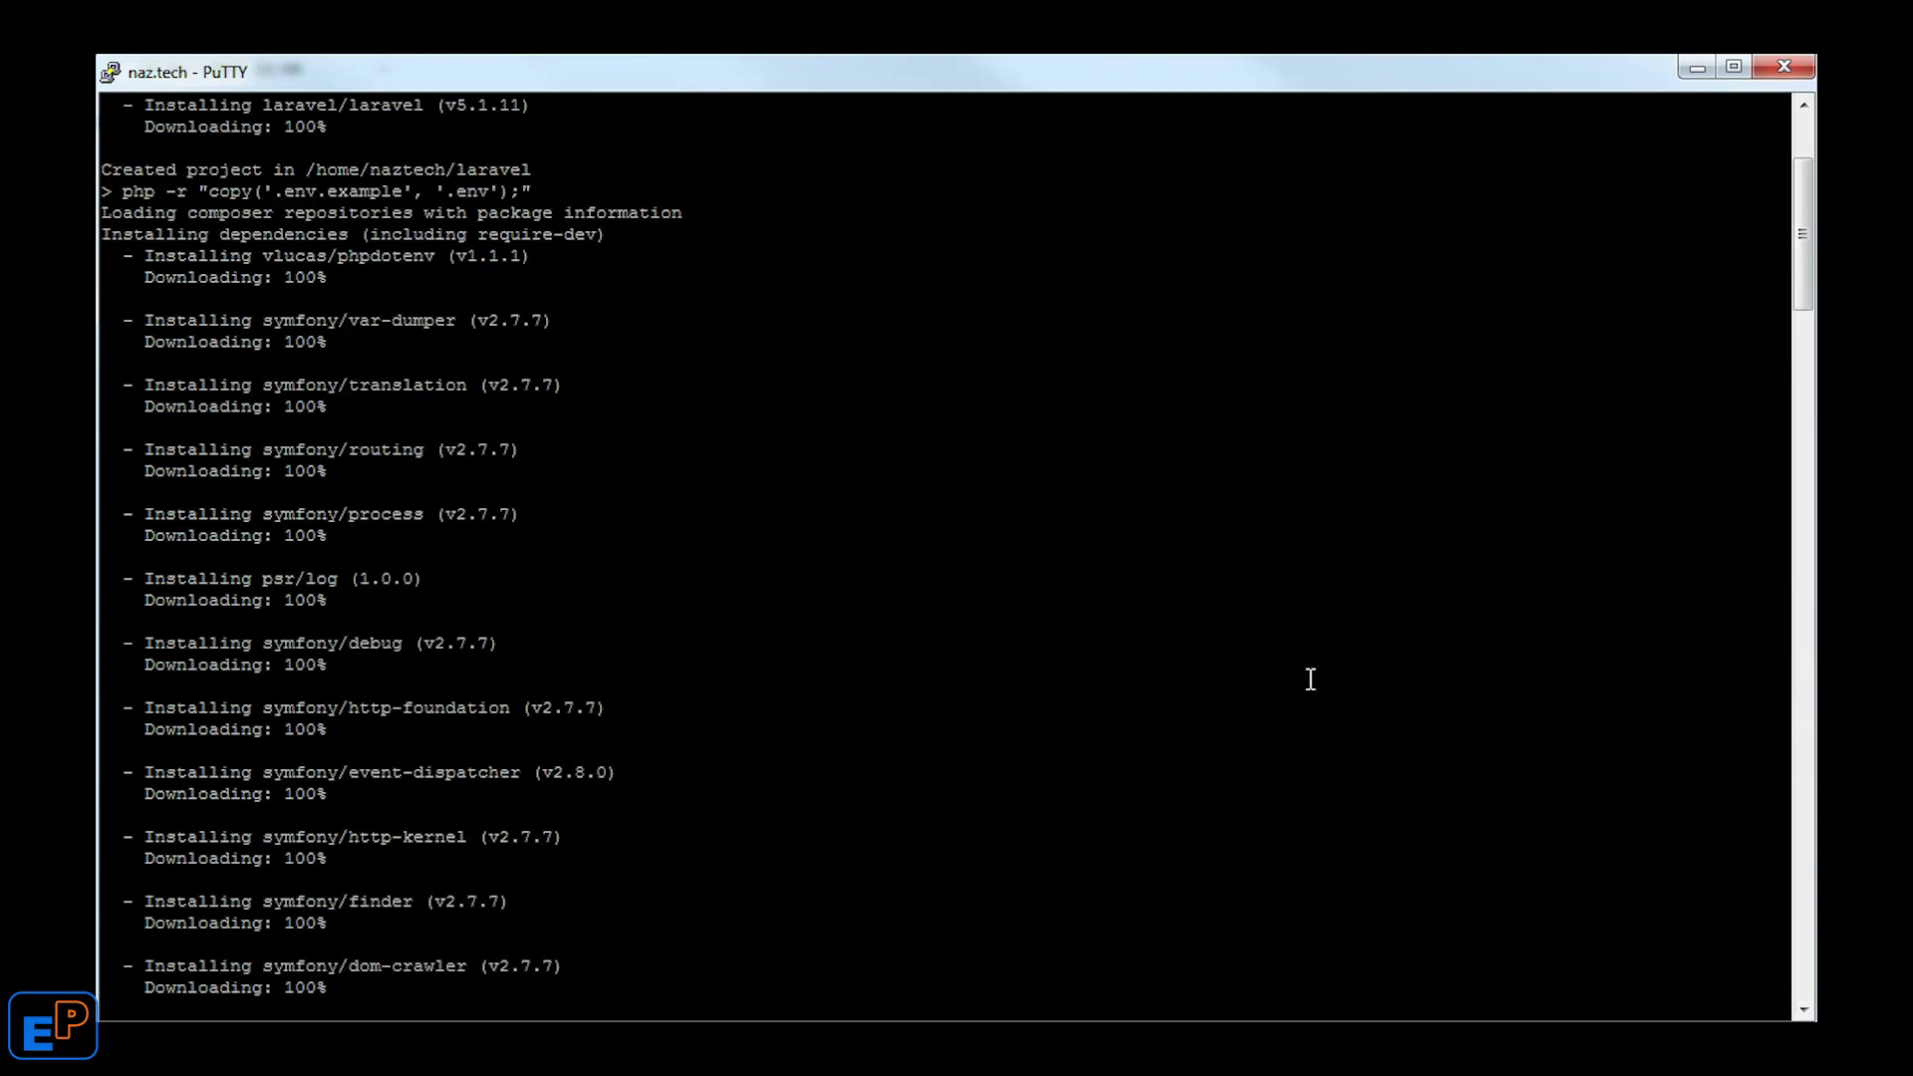
scroll(1289, 657, "up", 4)
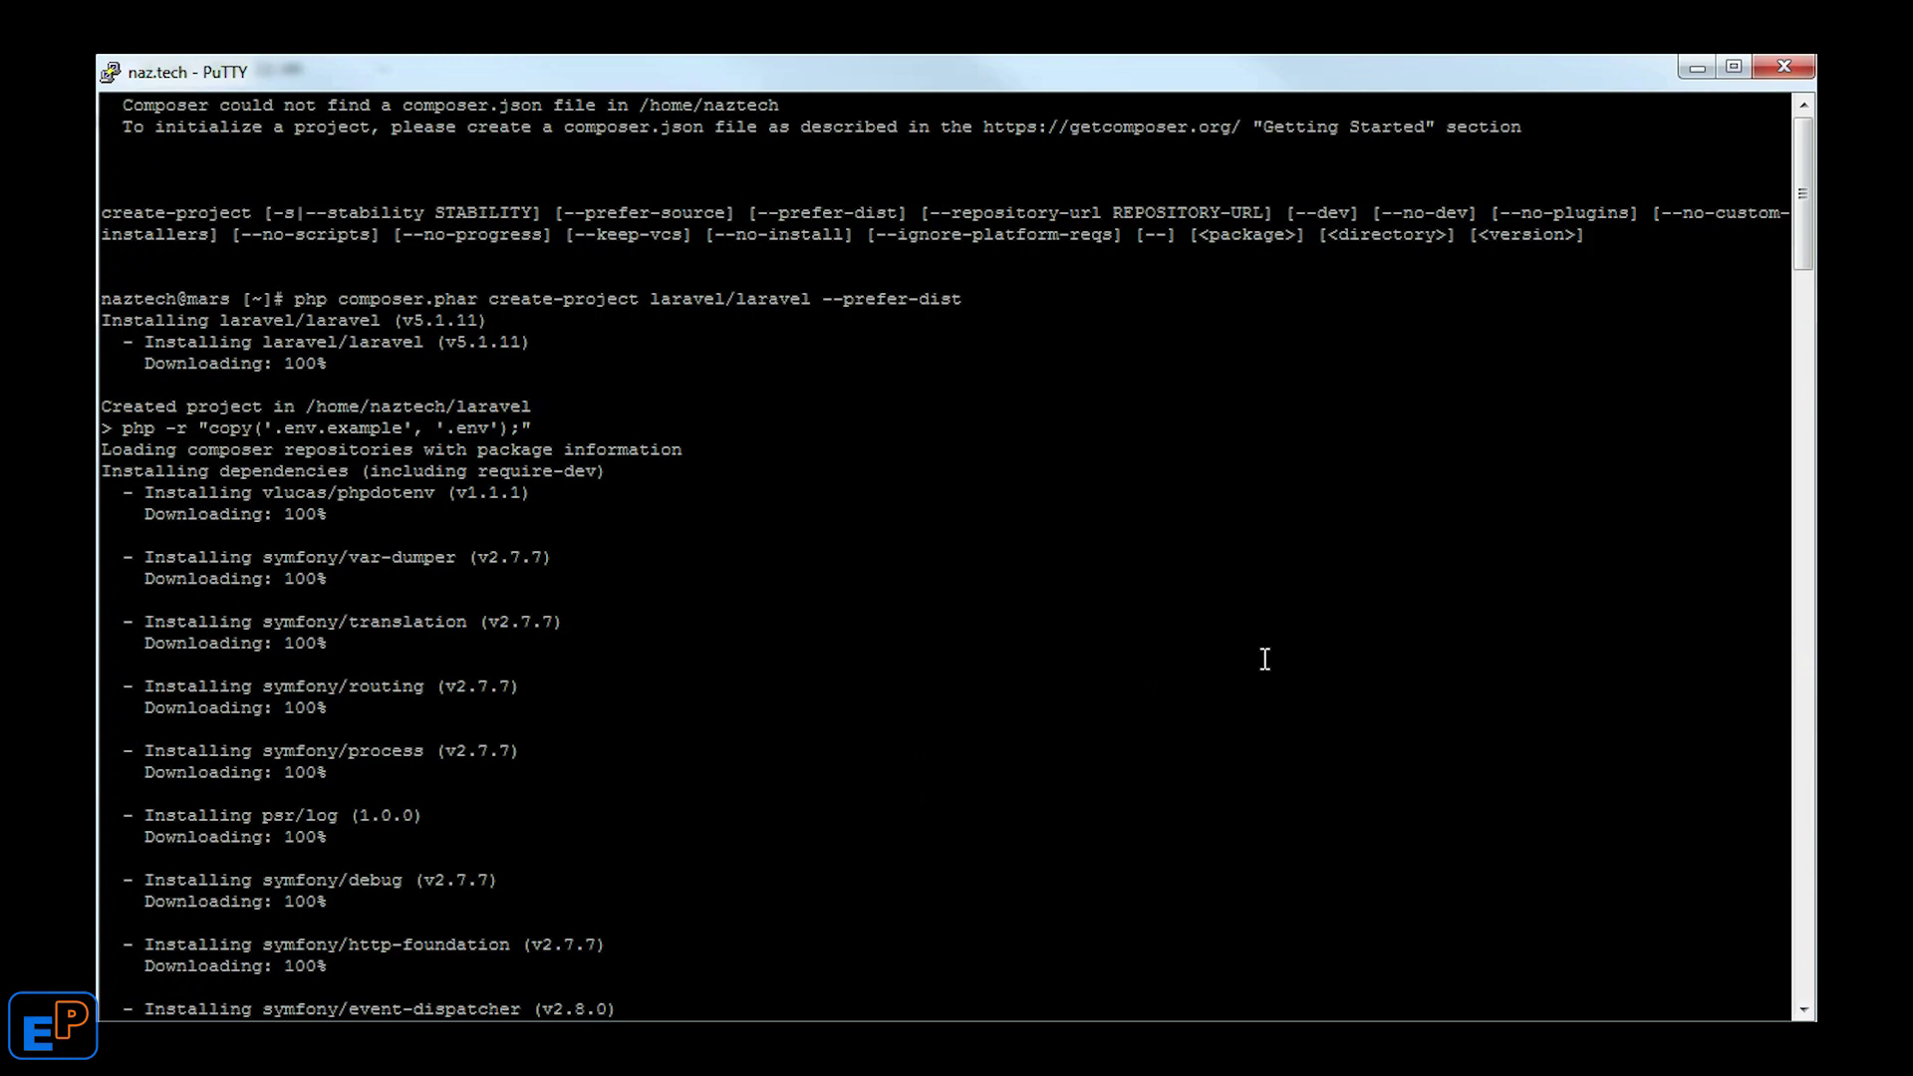
scroll(1257, 660, "down", 20)
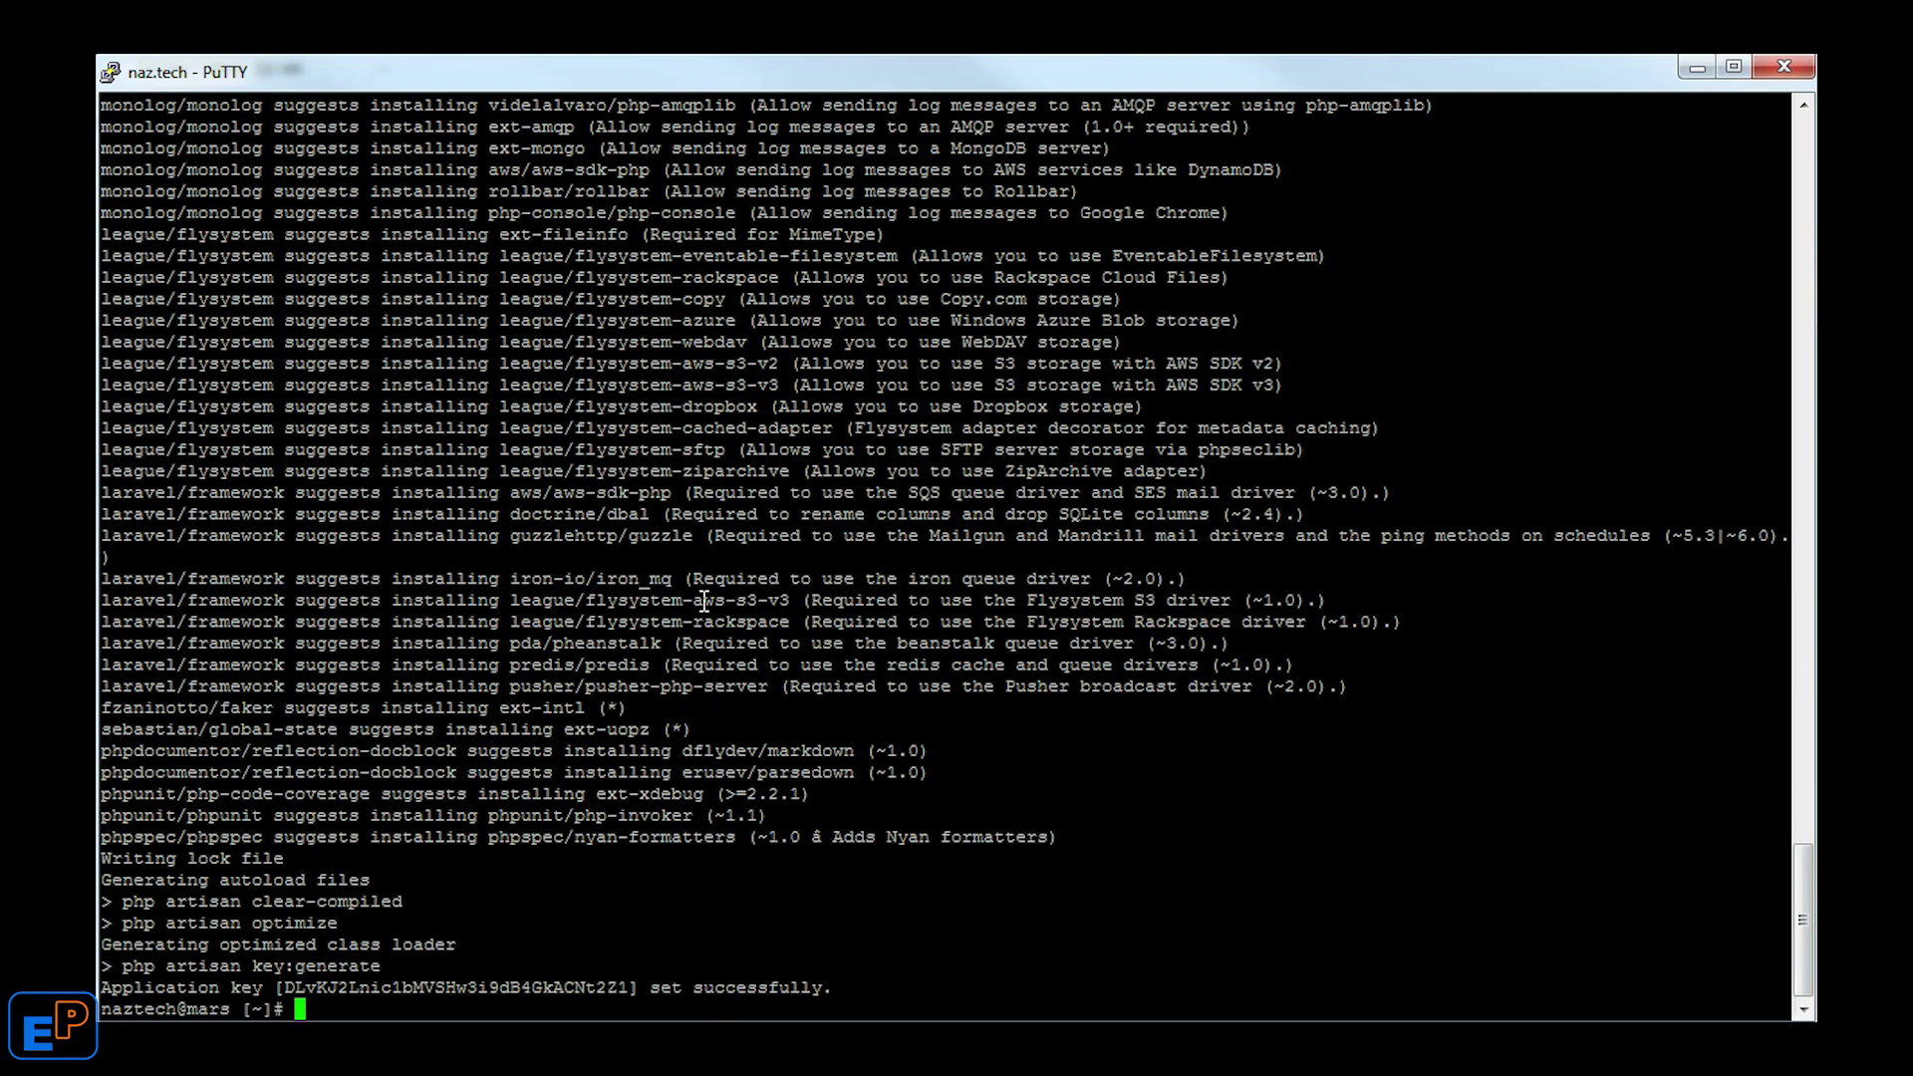
scroll(669, 580, "up", 7)
scroll(309, 588, "down", 7)
- Clear the terminal and list the home folder, pointing out the new laravel folder
type("ls")
key("Return")
type("clear")
key("Return")
type("ls")
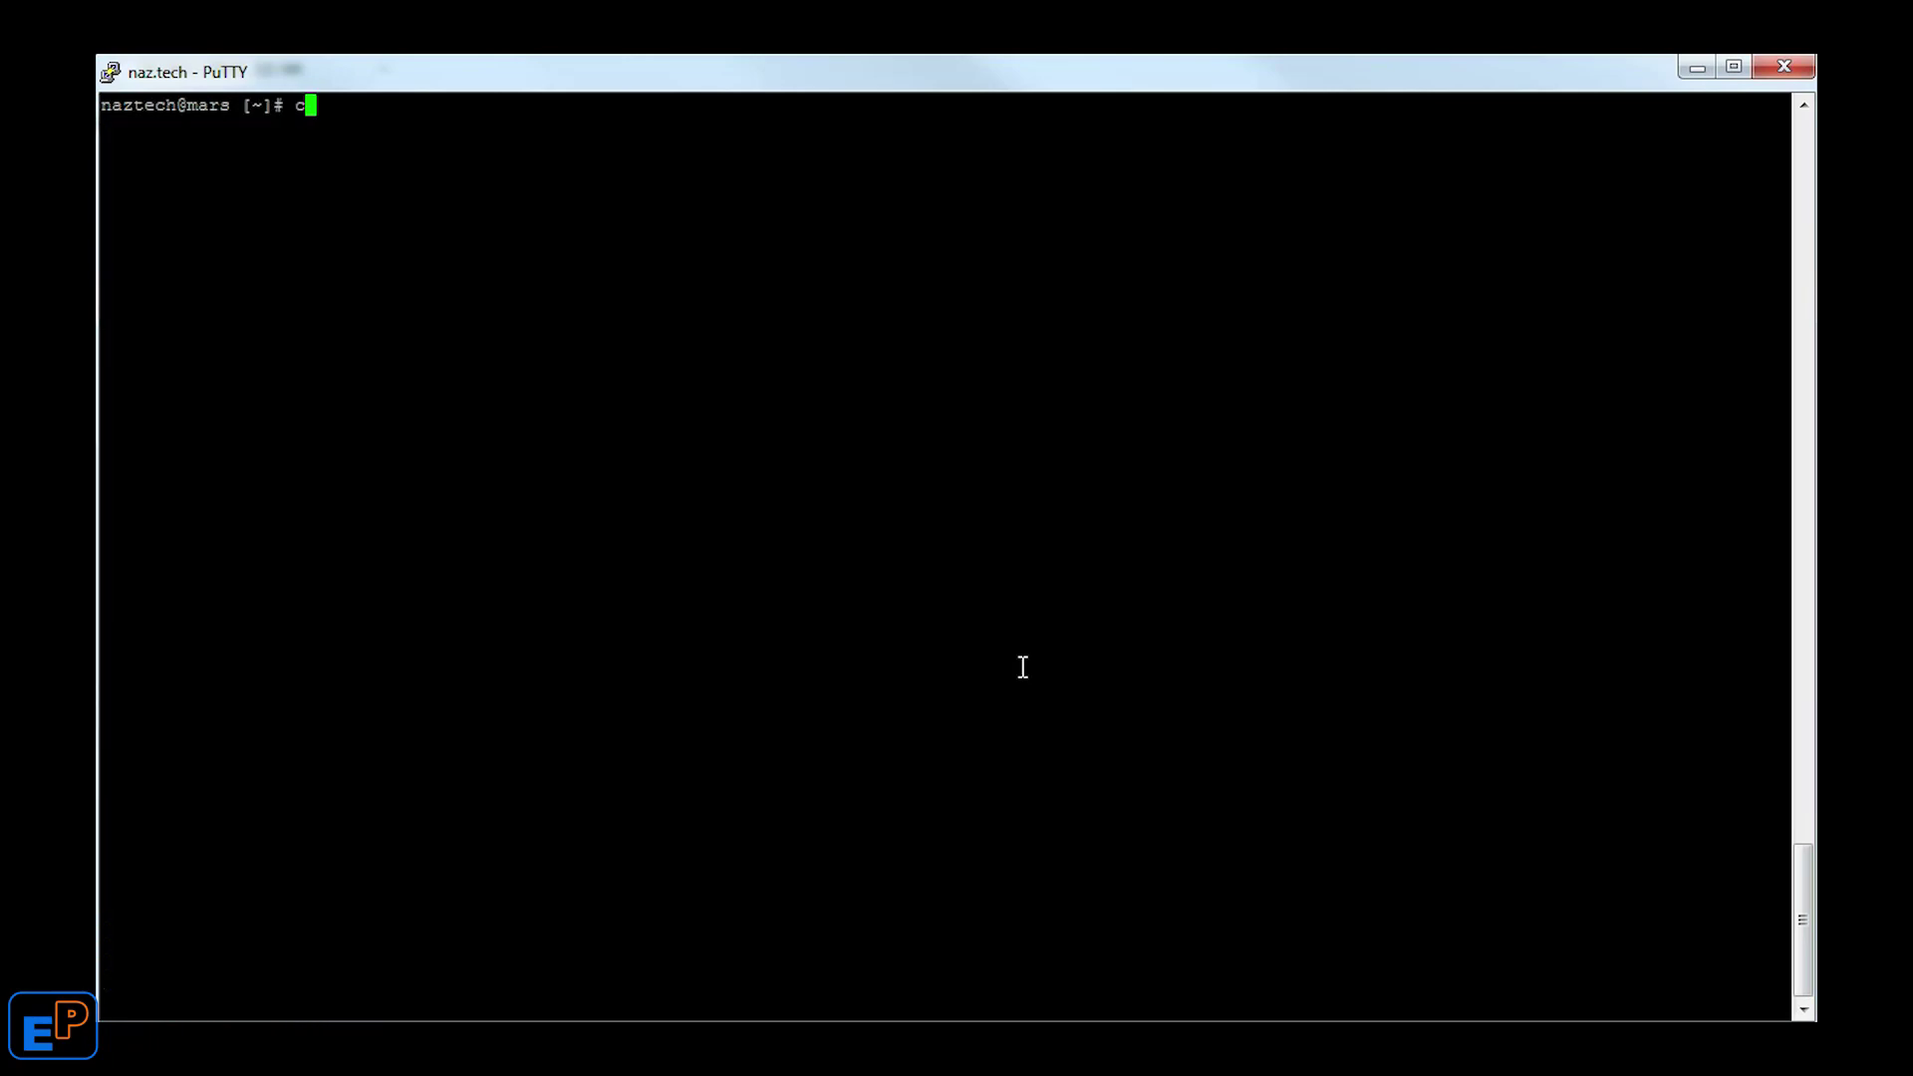
key("BackSpace")
key("BackSpace")
type("ls")
key("Return")
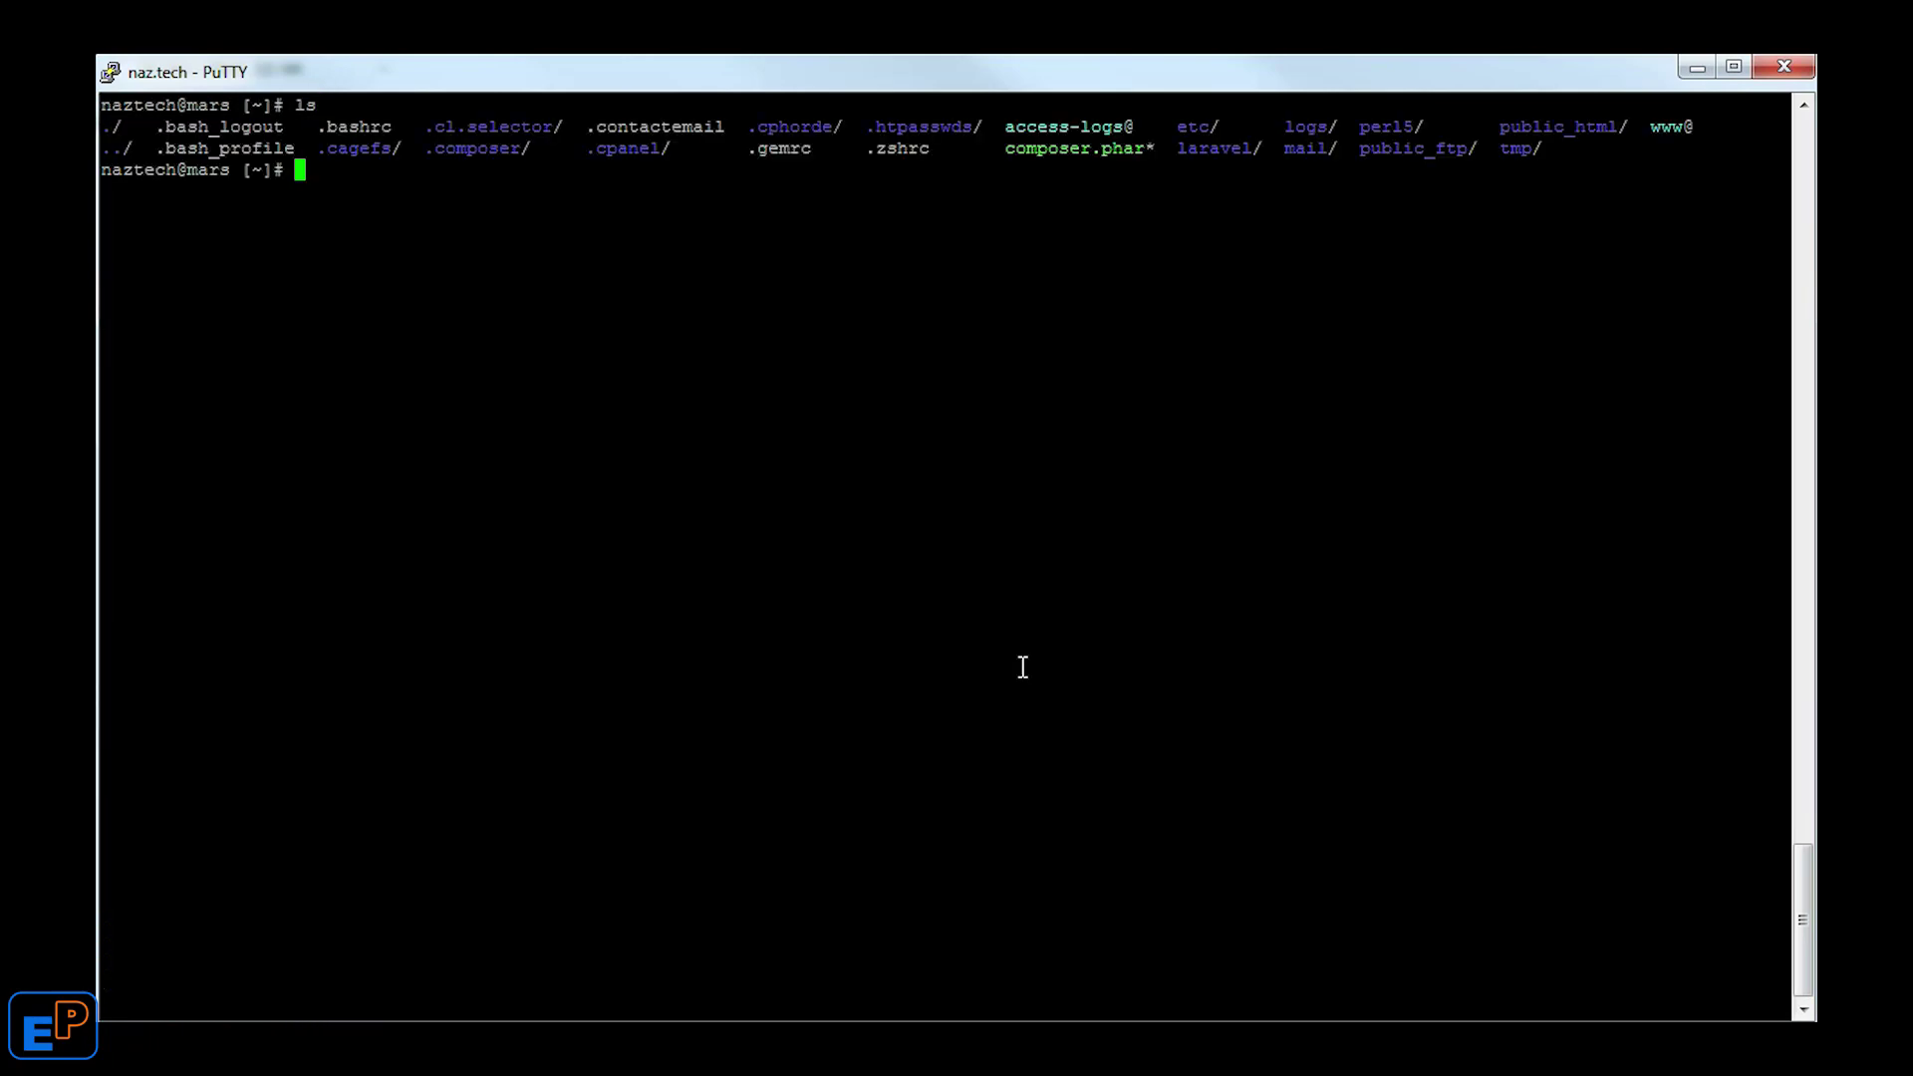
double_click(1206, 148)
left_click(1228, 243)
- List the laravel project's files, noting its public folder, then return home and list again
type("cd laravel")
key("Return")
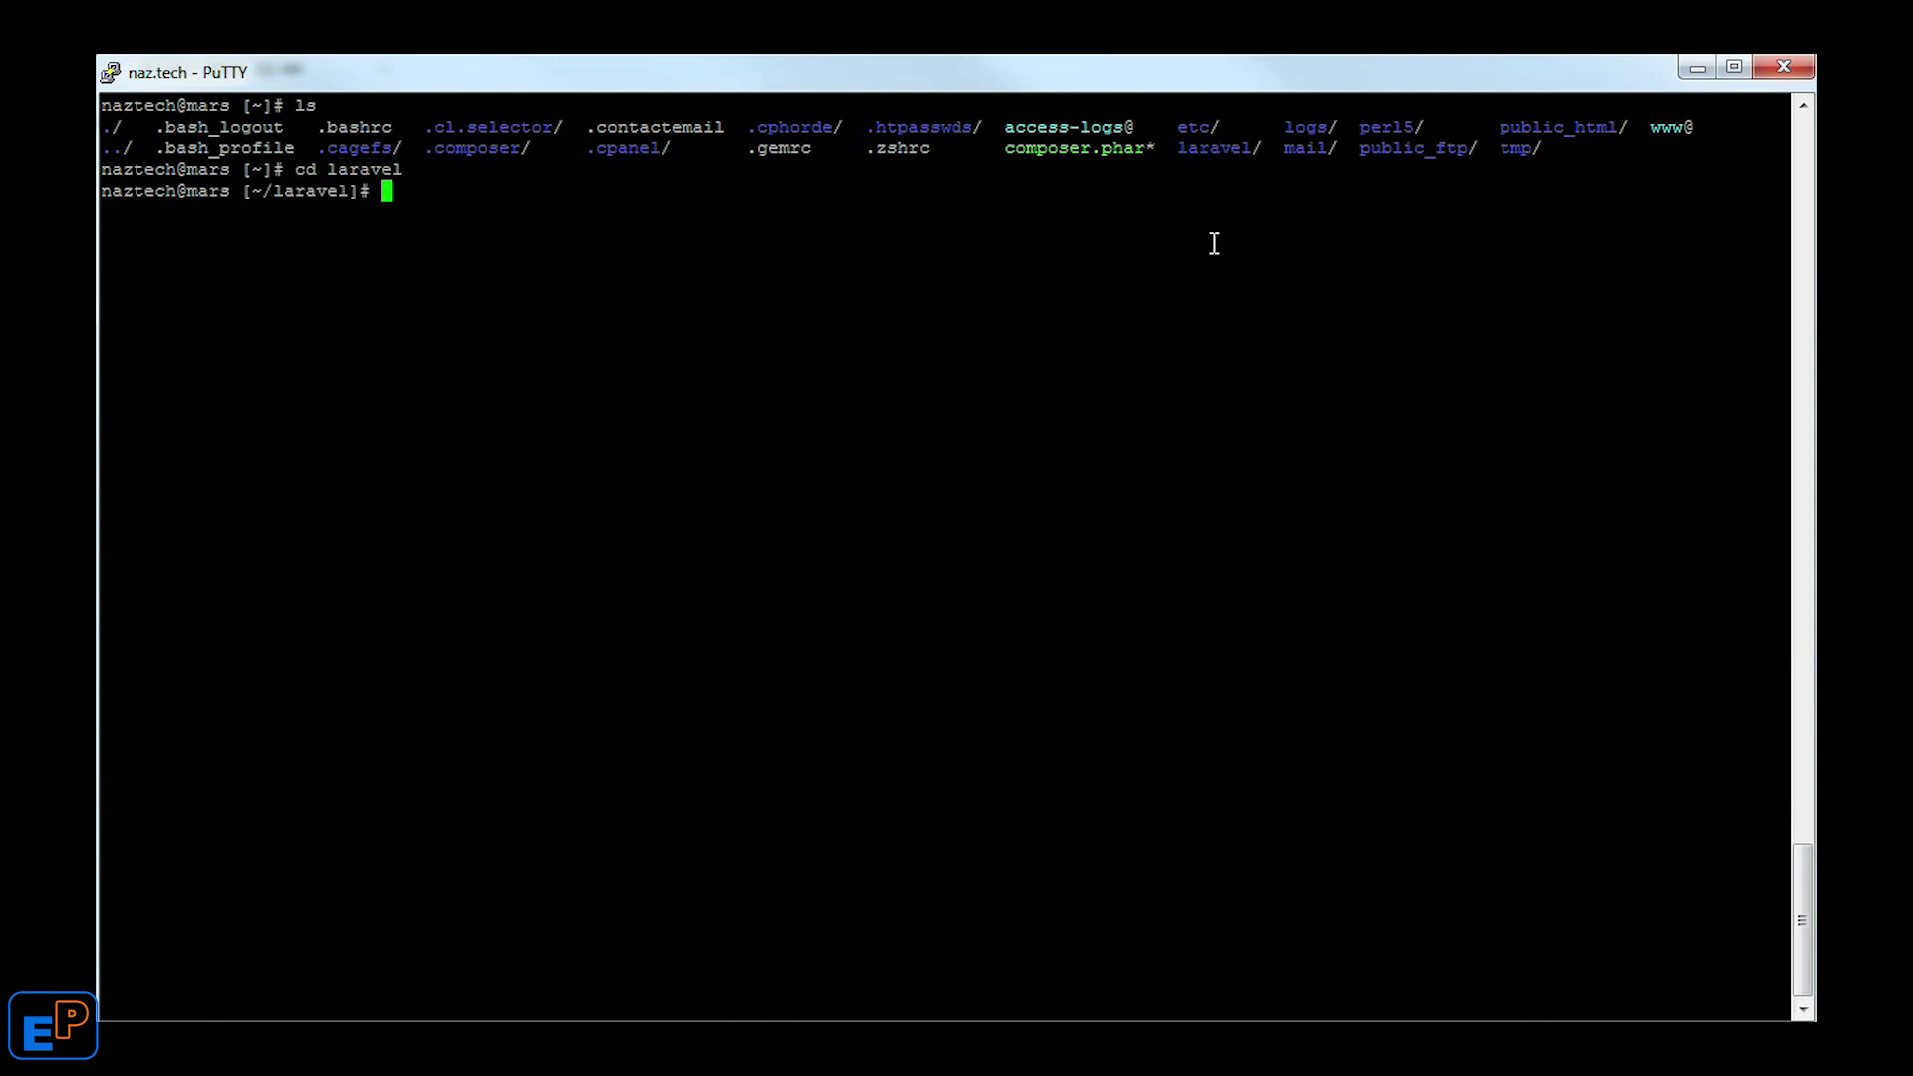
type("ls")
key("Return")
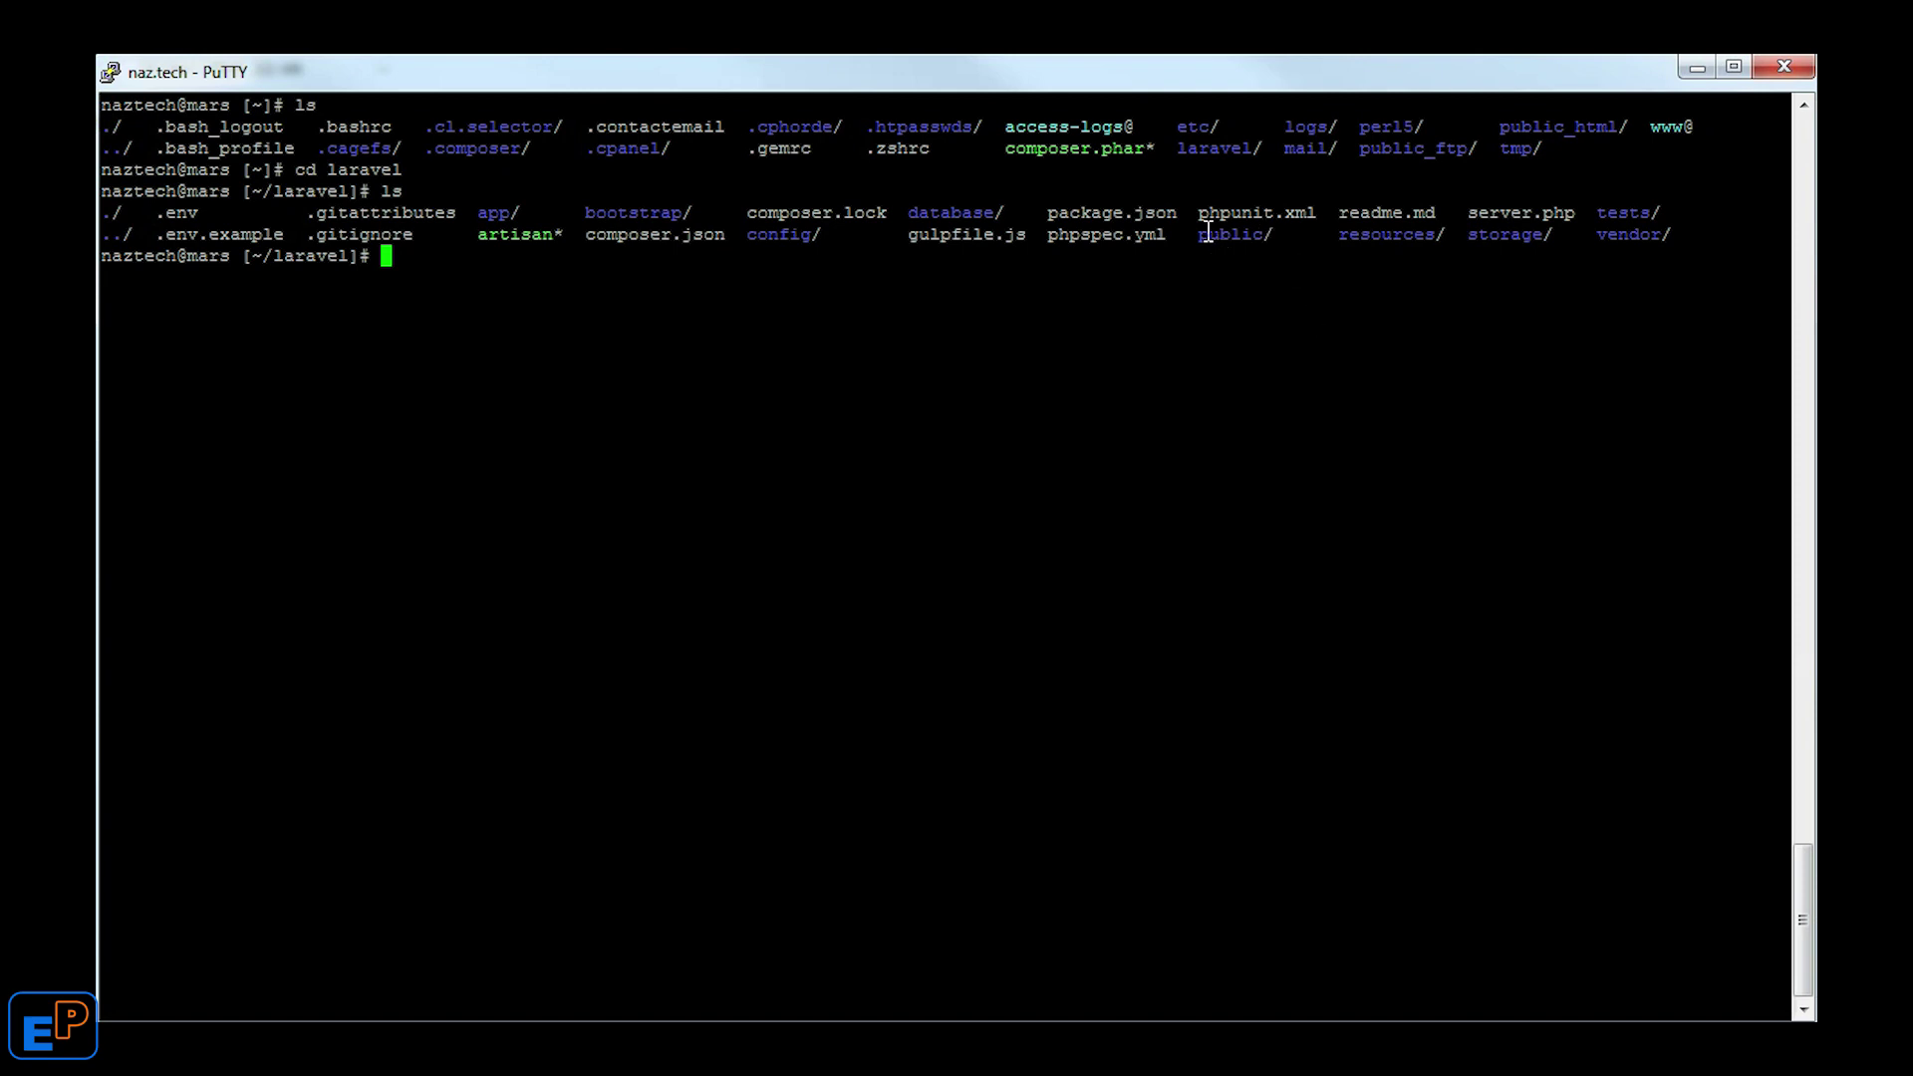
left_click_drag(1267, 236, 1282, 278)
left_click(1270, 345)
type("cd ..")
key("Return")
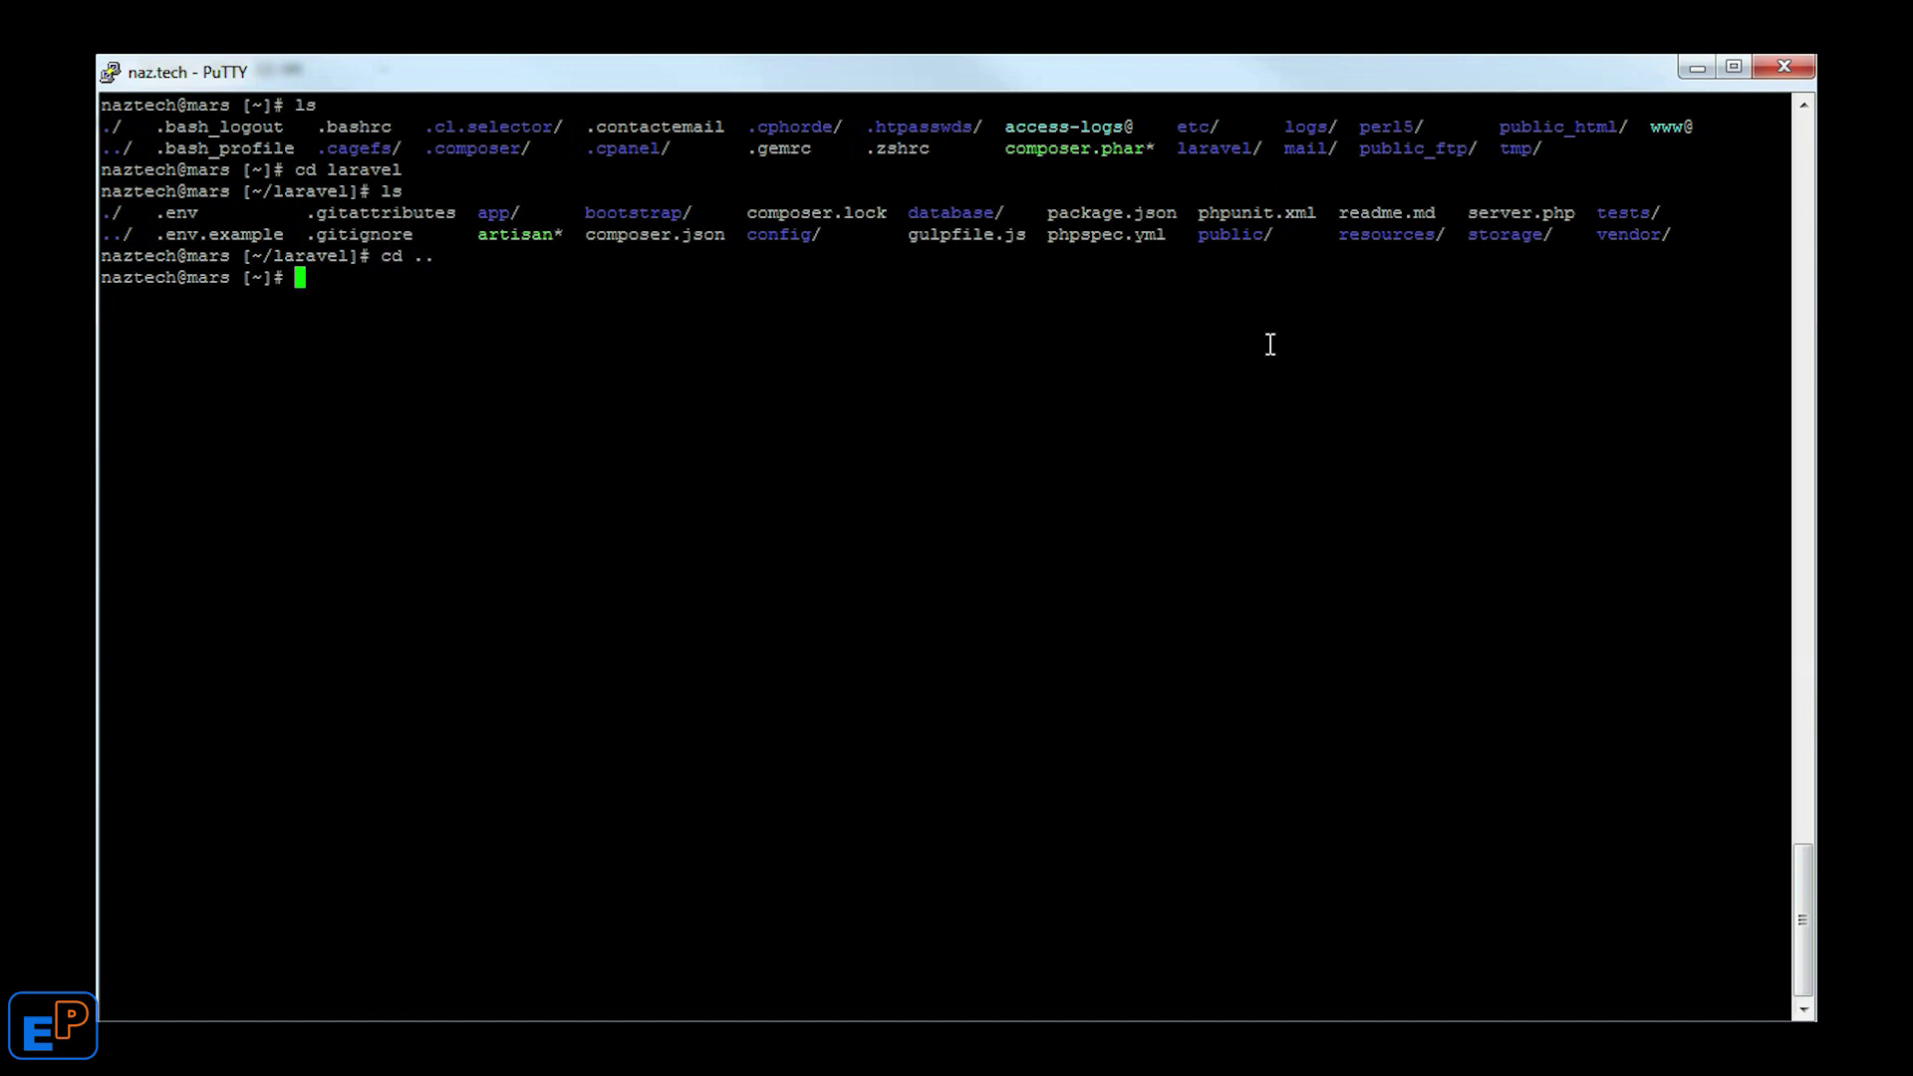
type("ls")
key("Return")
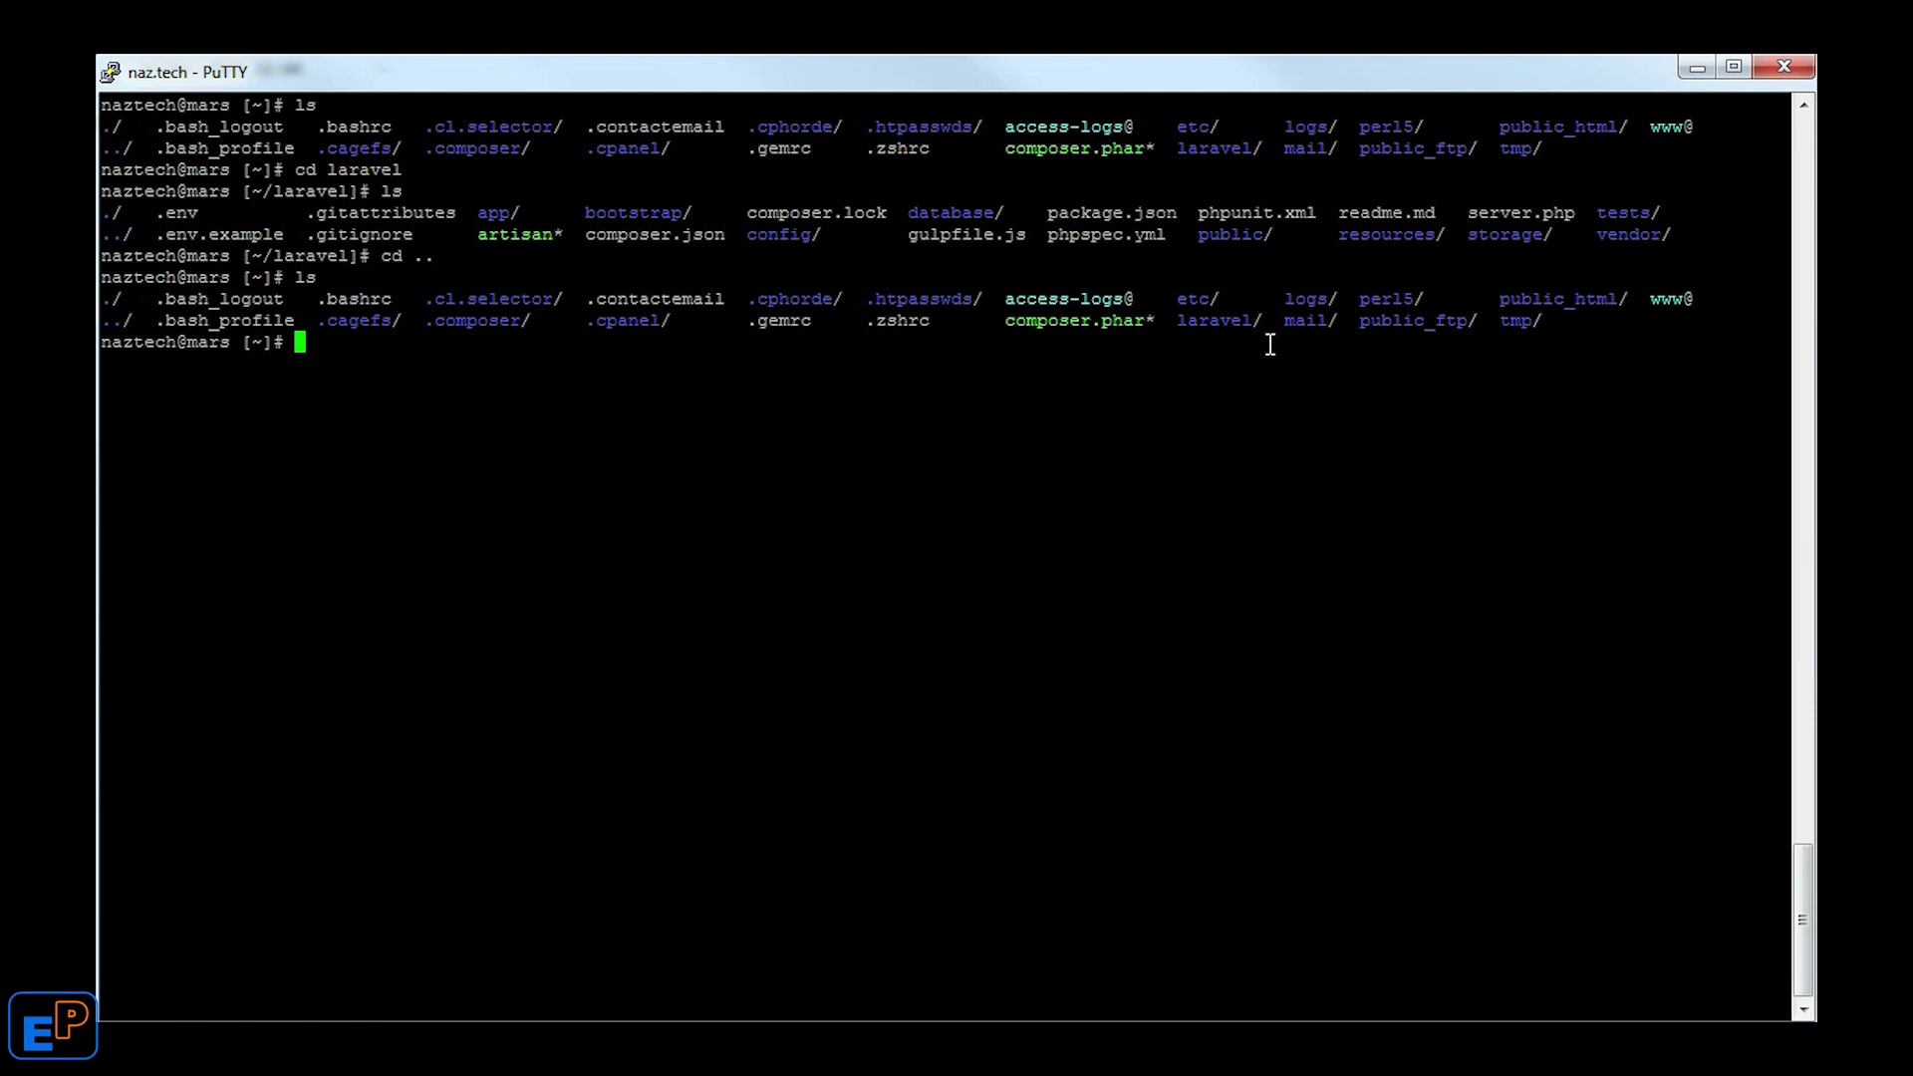
- Run rm -rf public_html and confirm with ls that the folder is gone
type("rm -rf public_html")
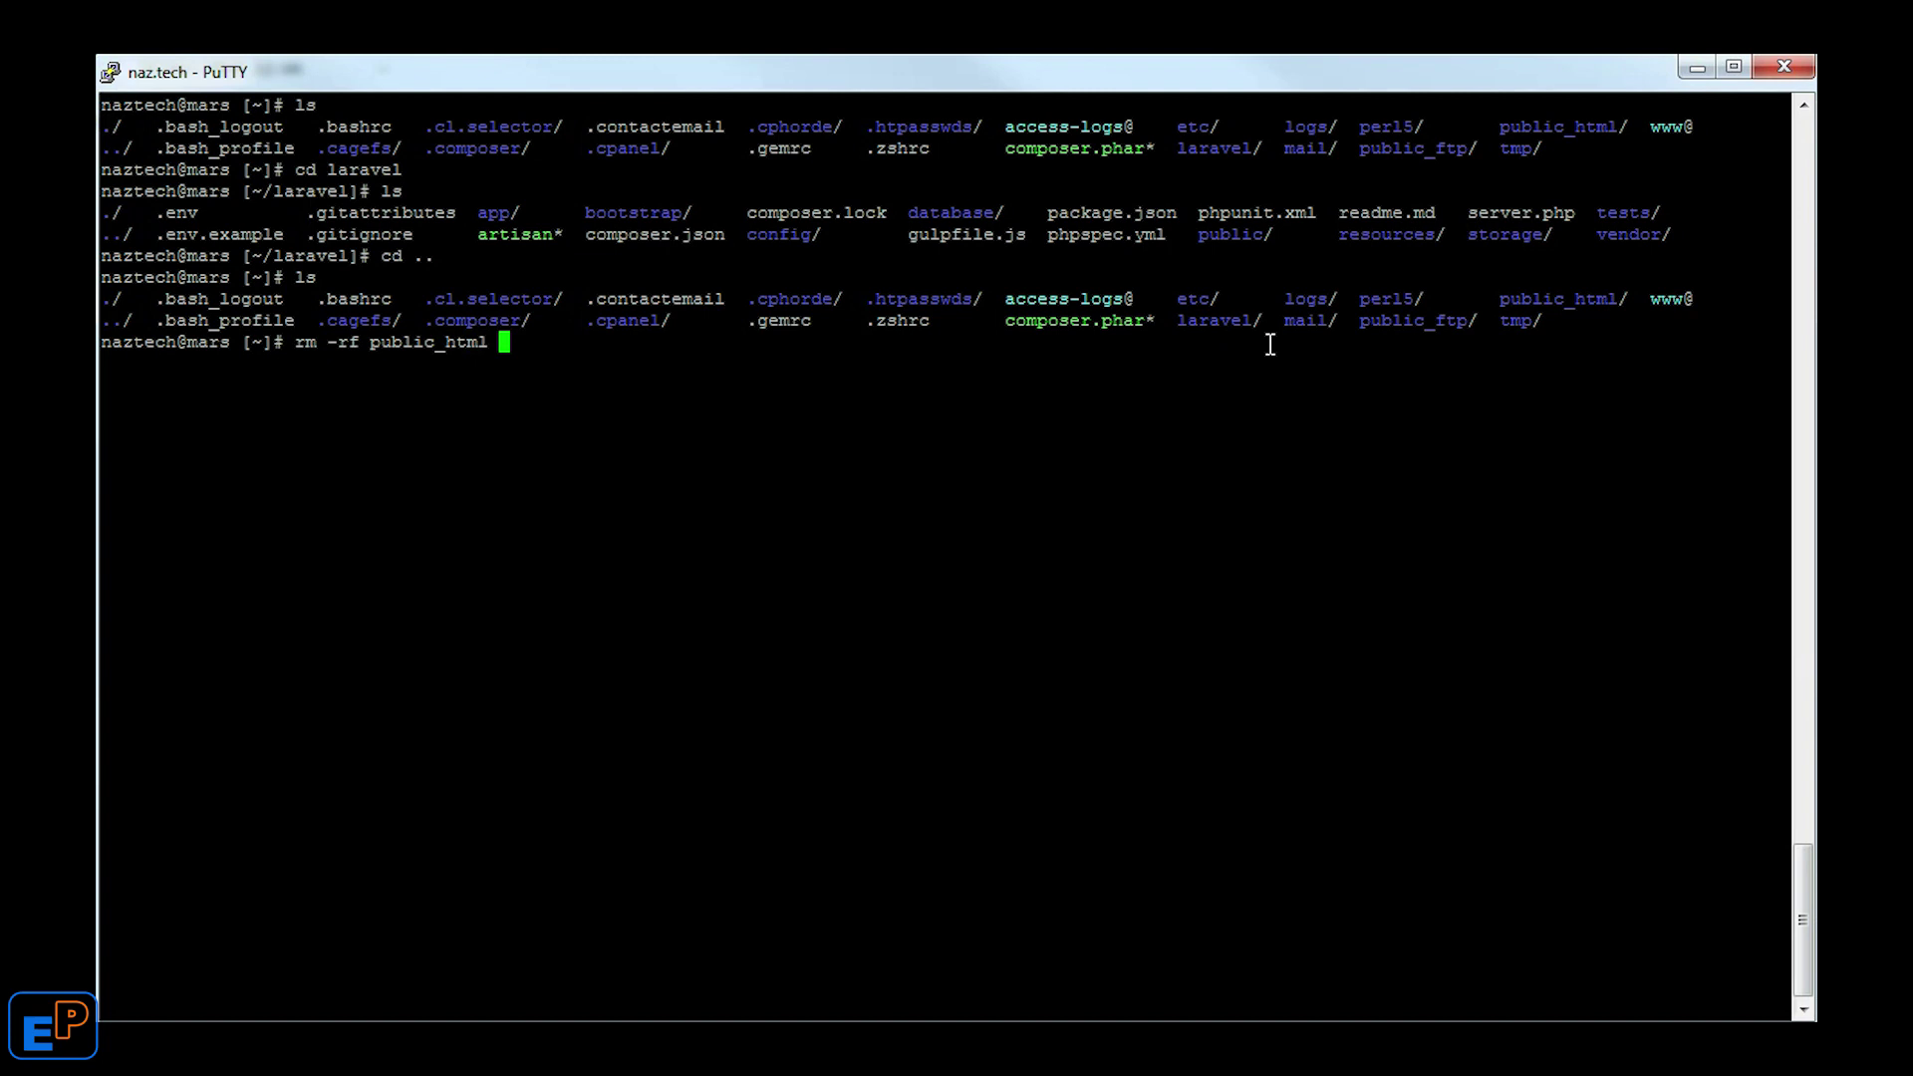
key("Return")
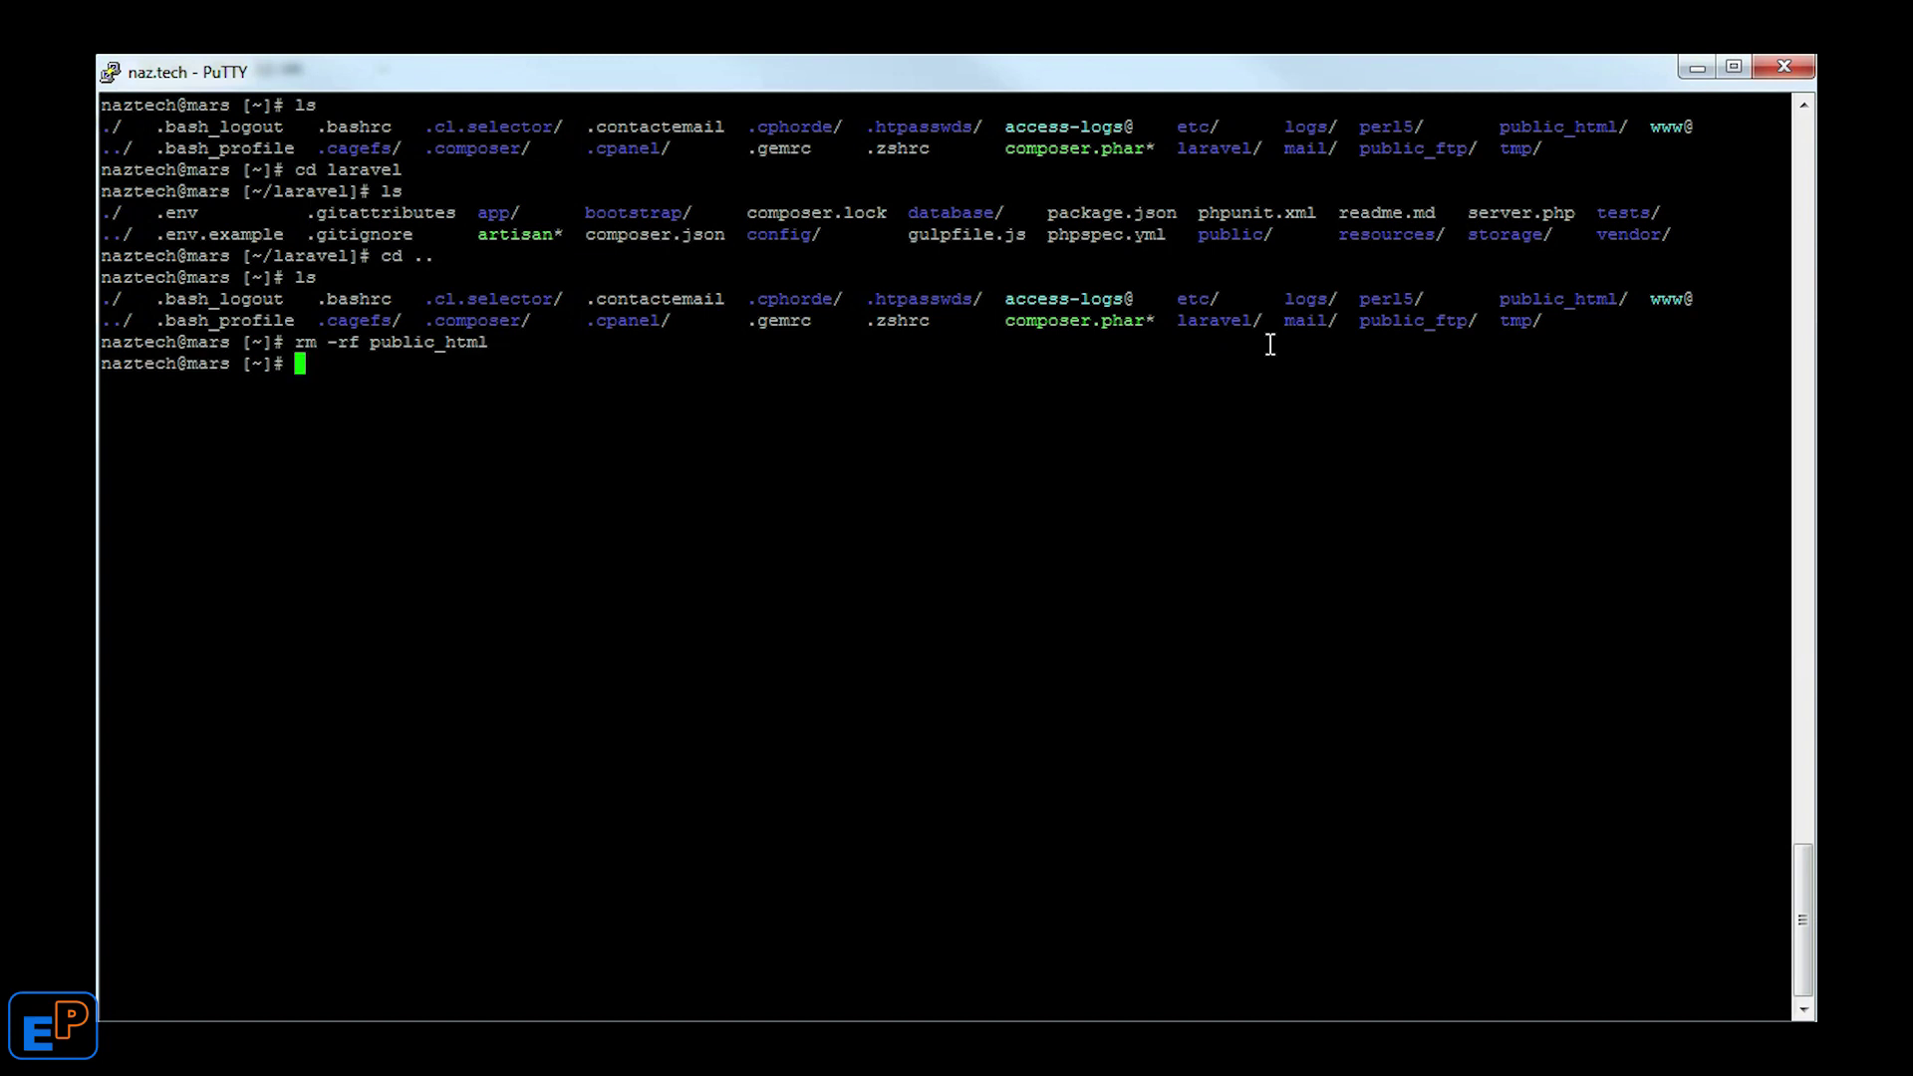
type("ls")
key("Return")
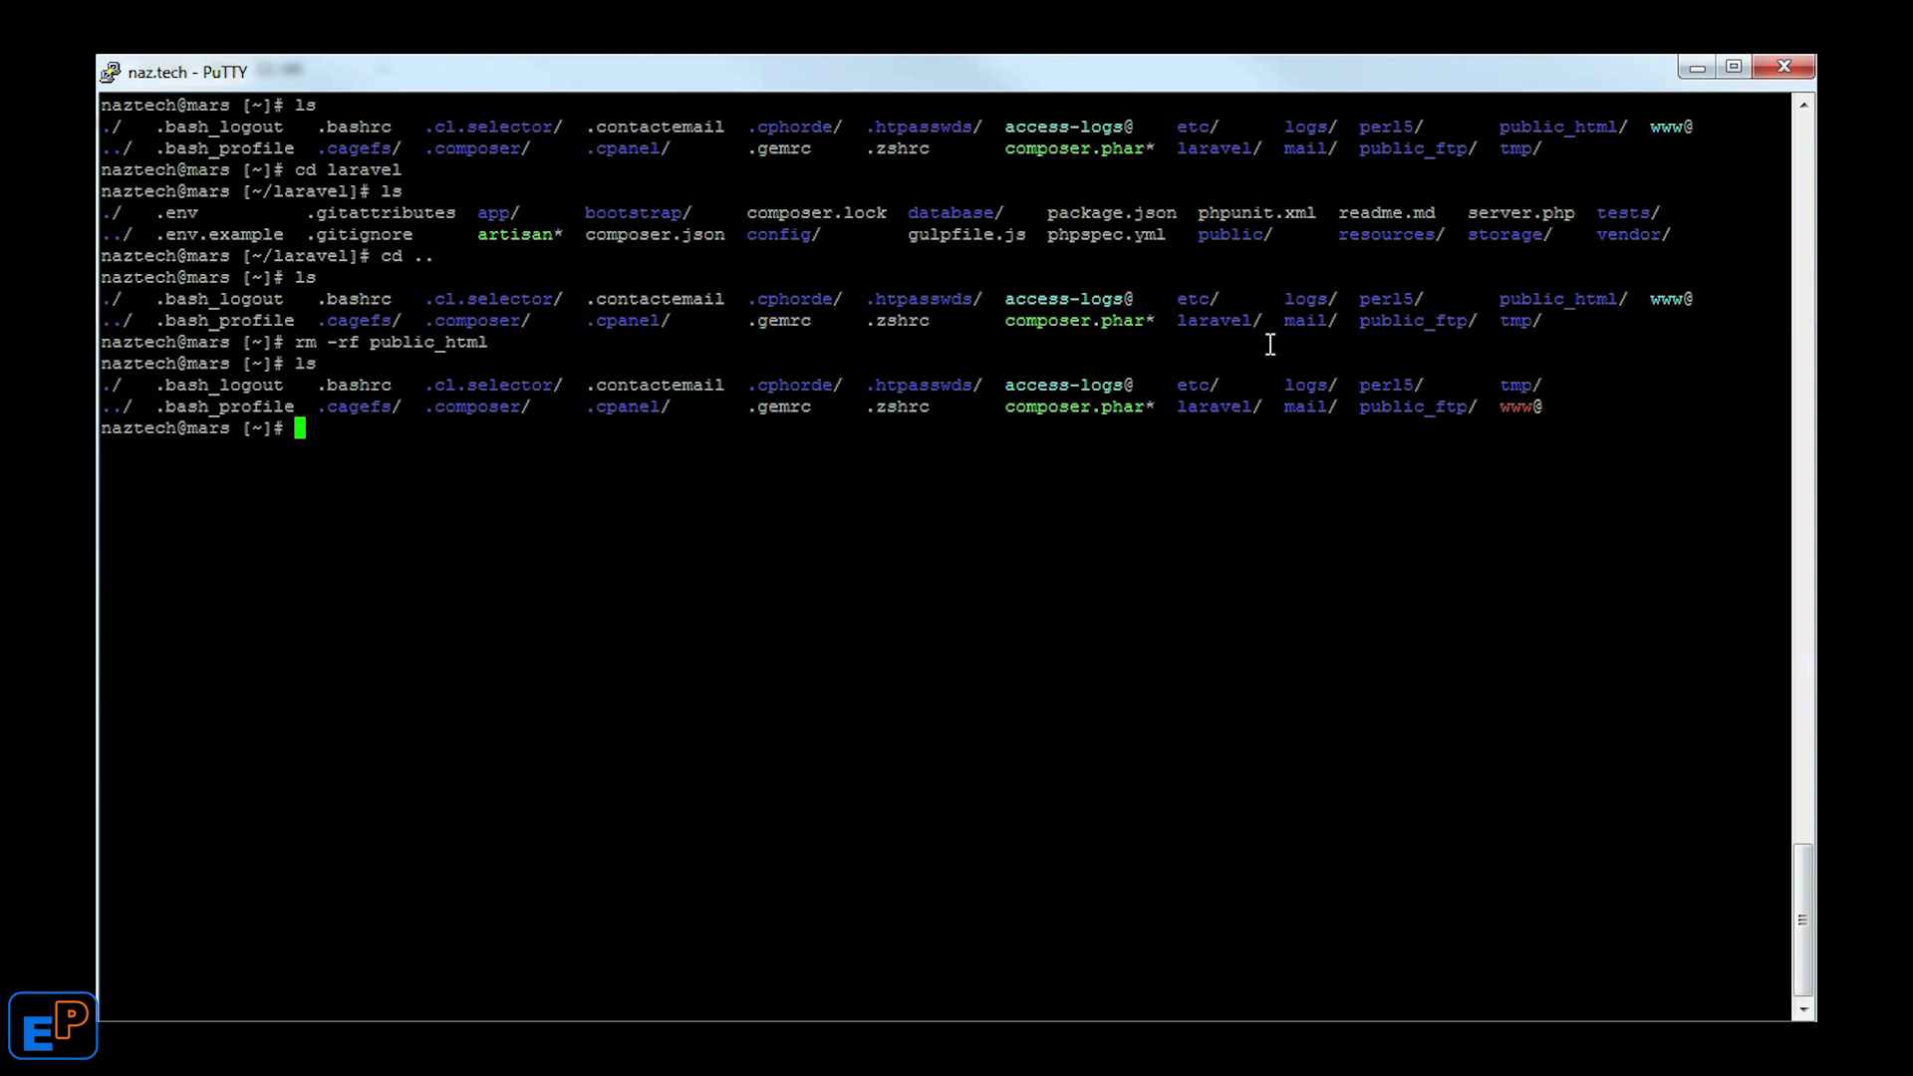
- Run 'ln -s laravel/public public_html' and confirm public_html@ appears in the home listing
type("ln -s")
type("laravel/public public_html")
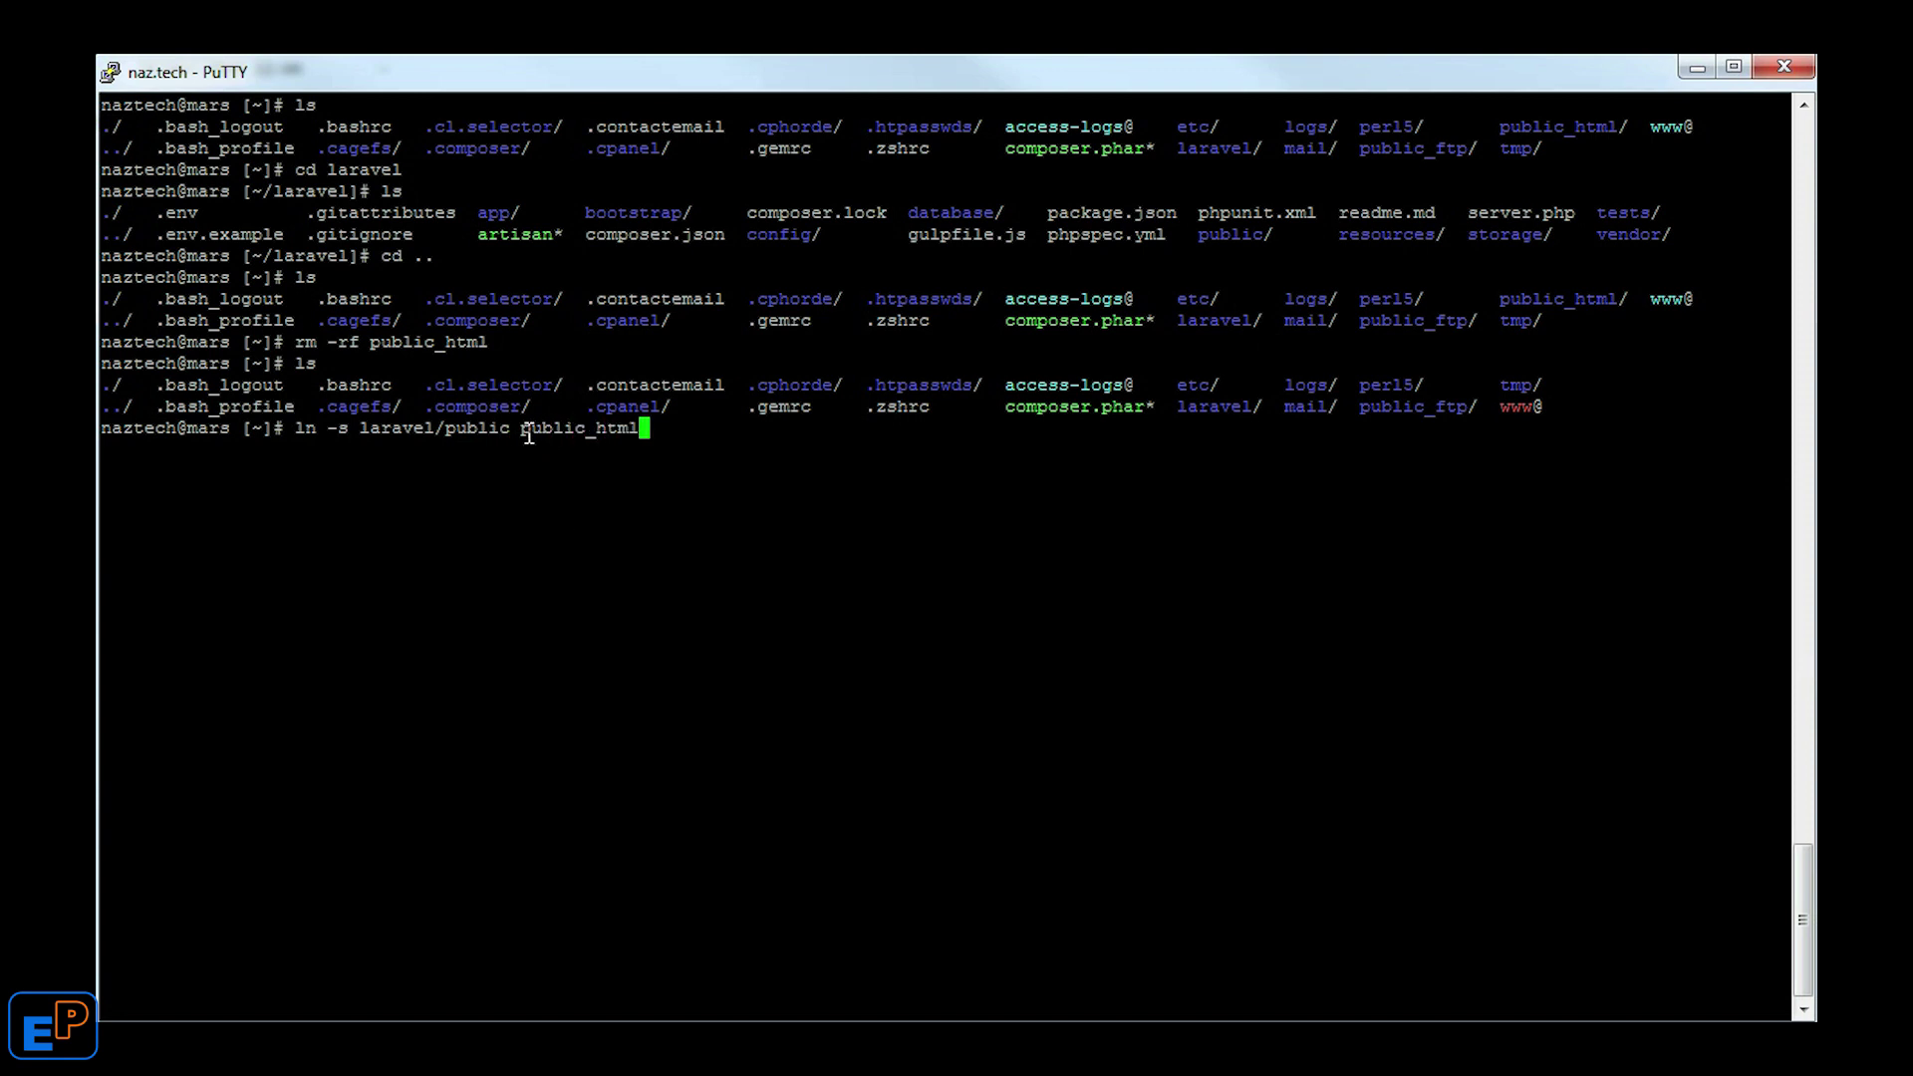
left_click_drag(524, 436, 639, 431)
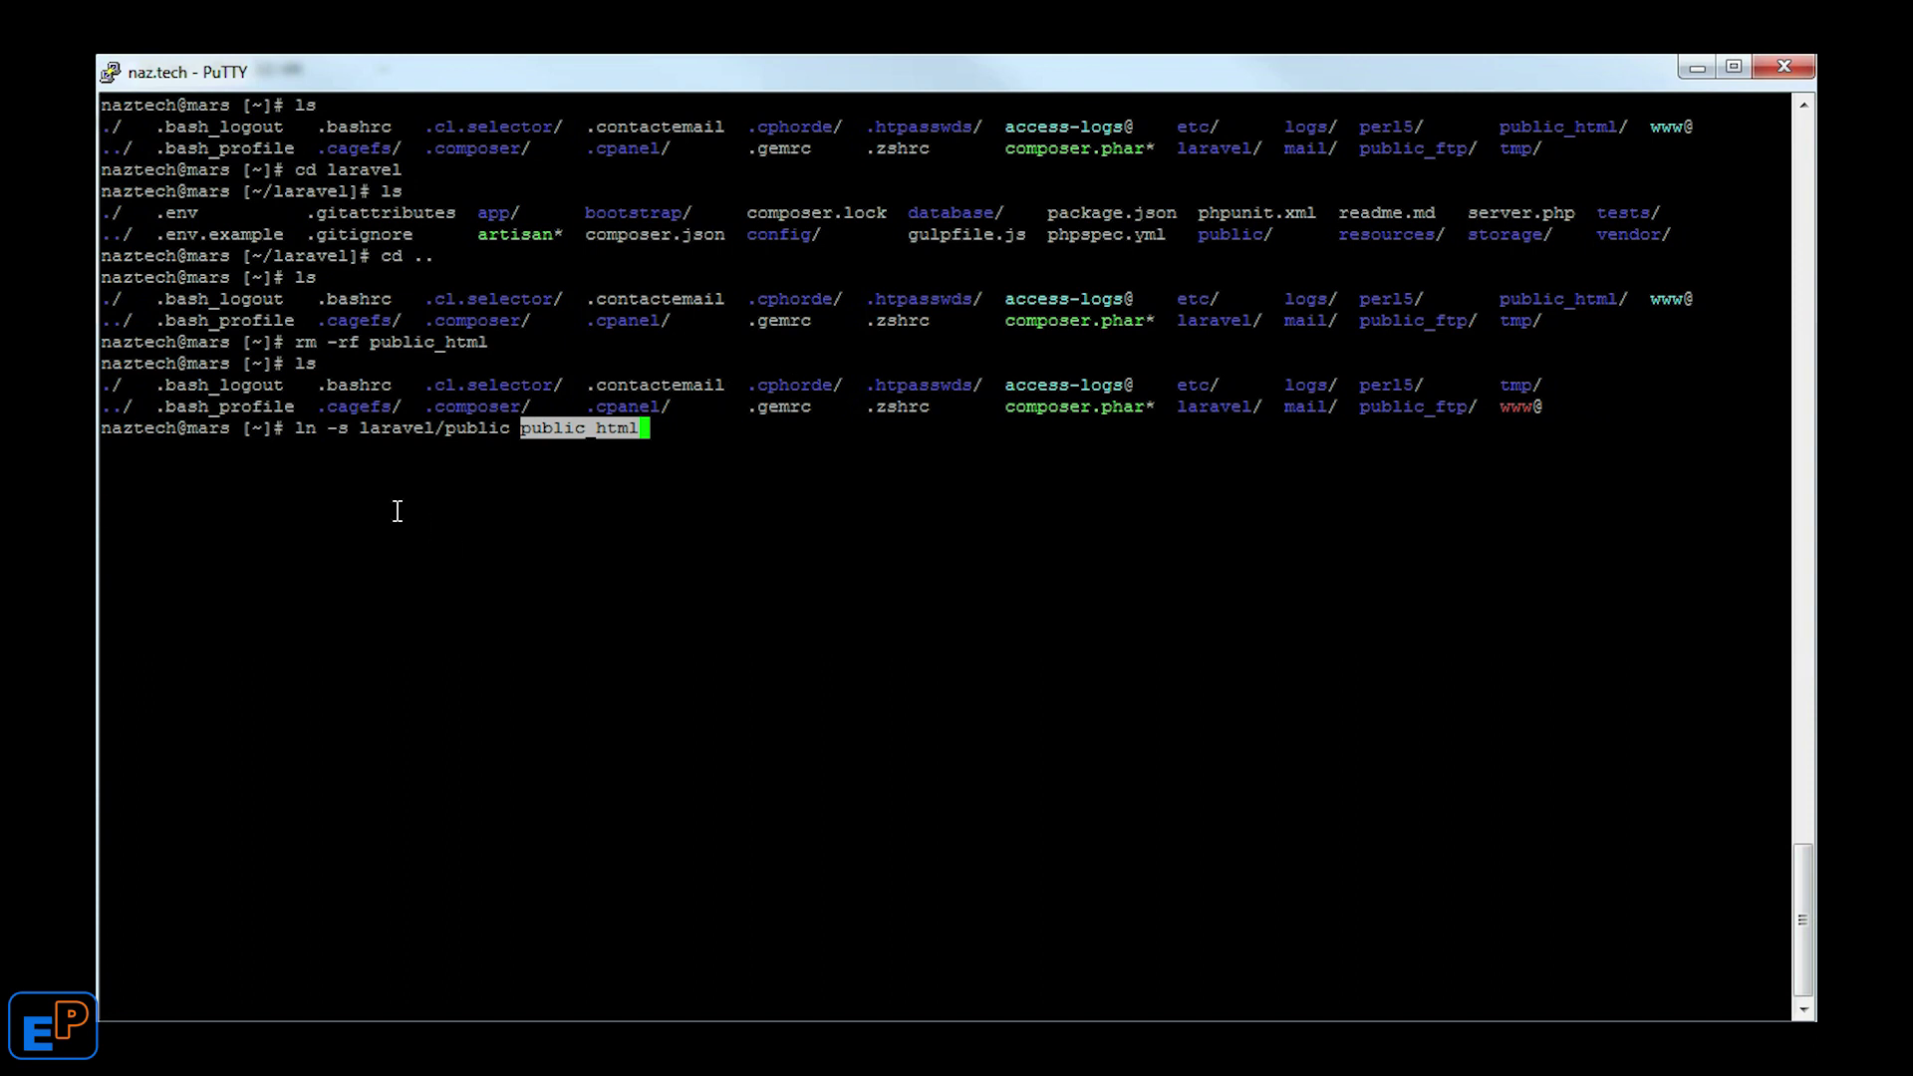
left_click_drag(354, 436, 508, 438)
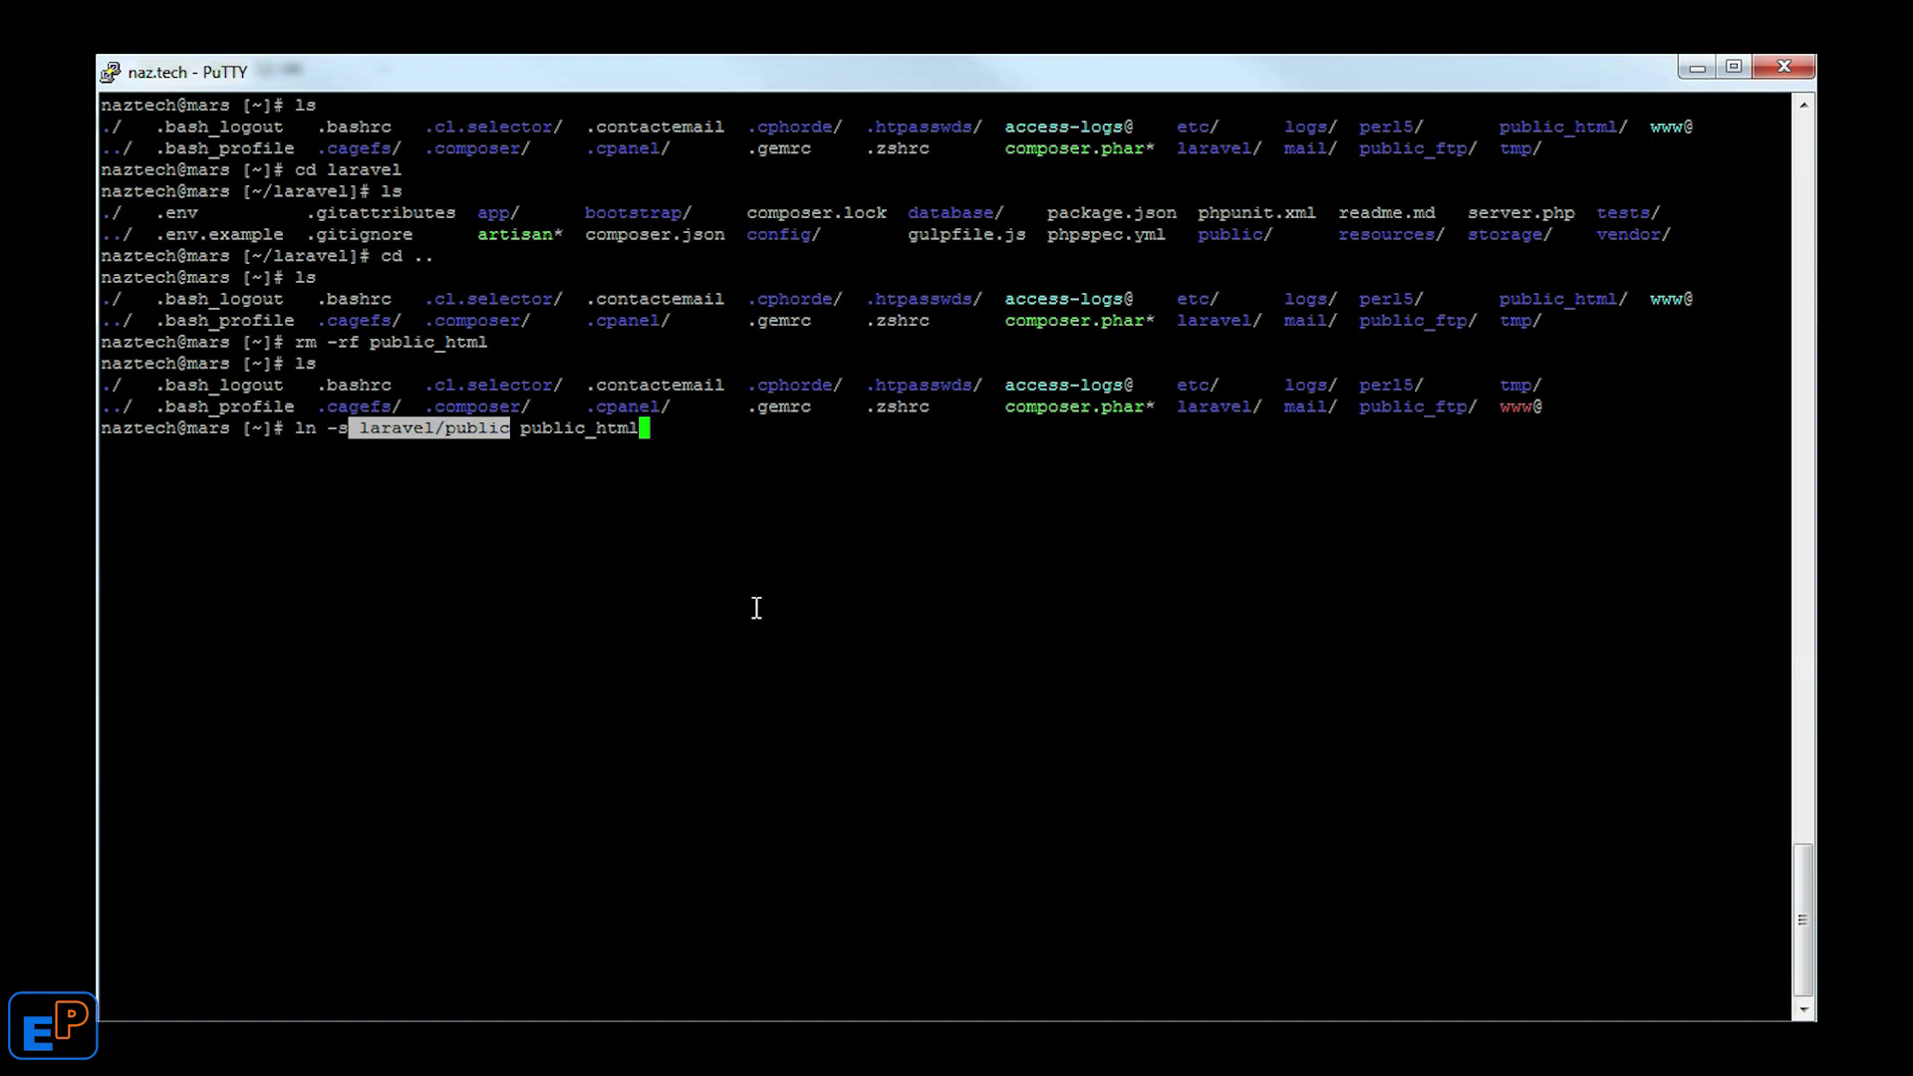
left_click_drag(1501, 411, 1551, 411)
left_click_drag(1640, 301, 1684, 301)
left_click(1446, 612)
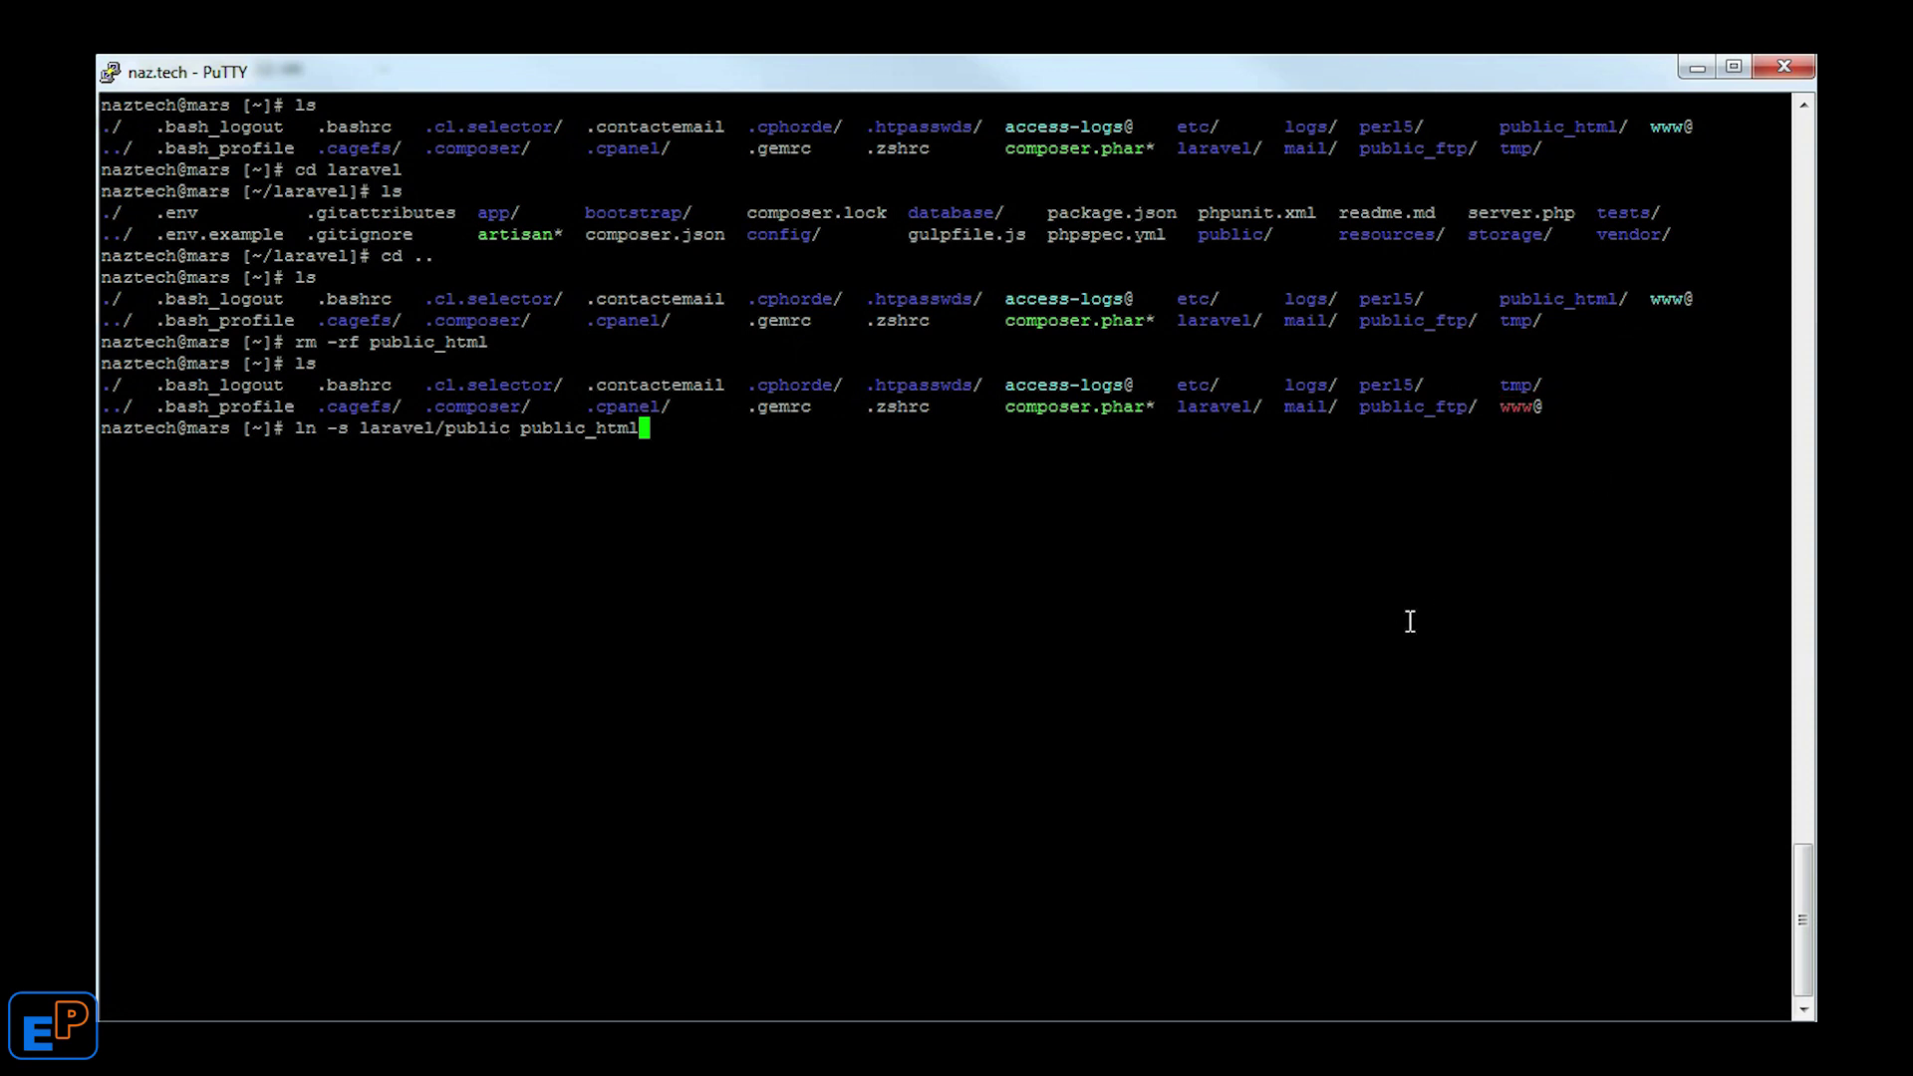
key("Return")
type("ls")
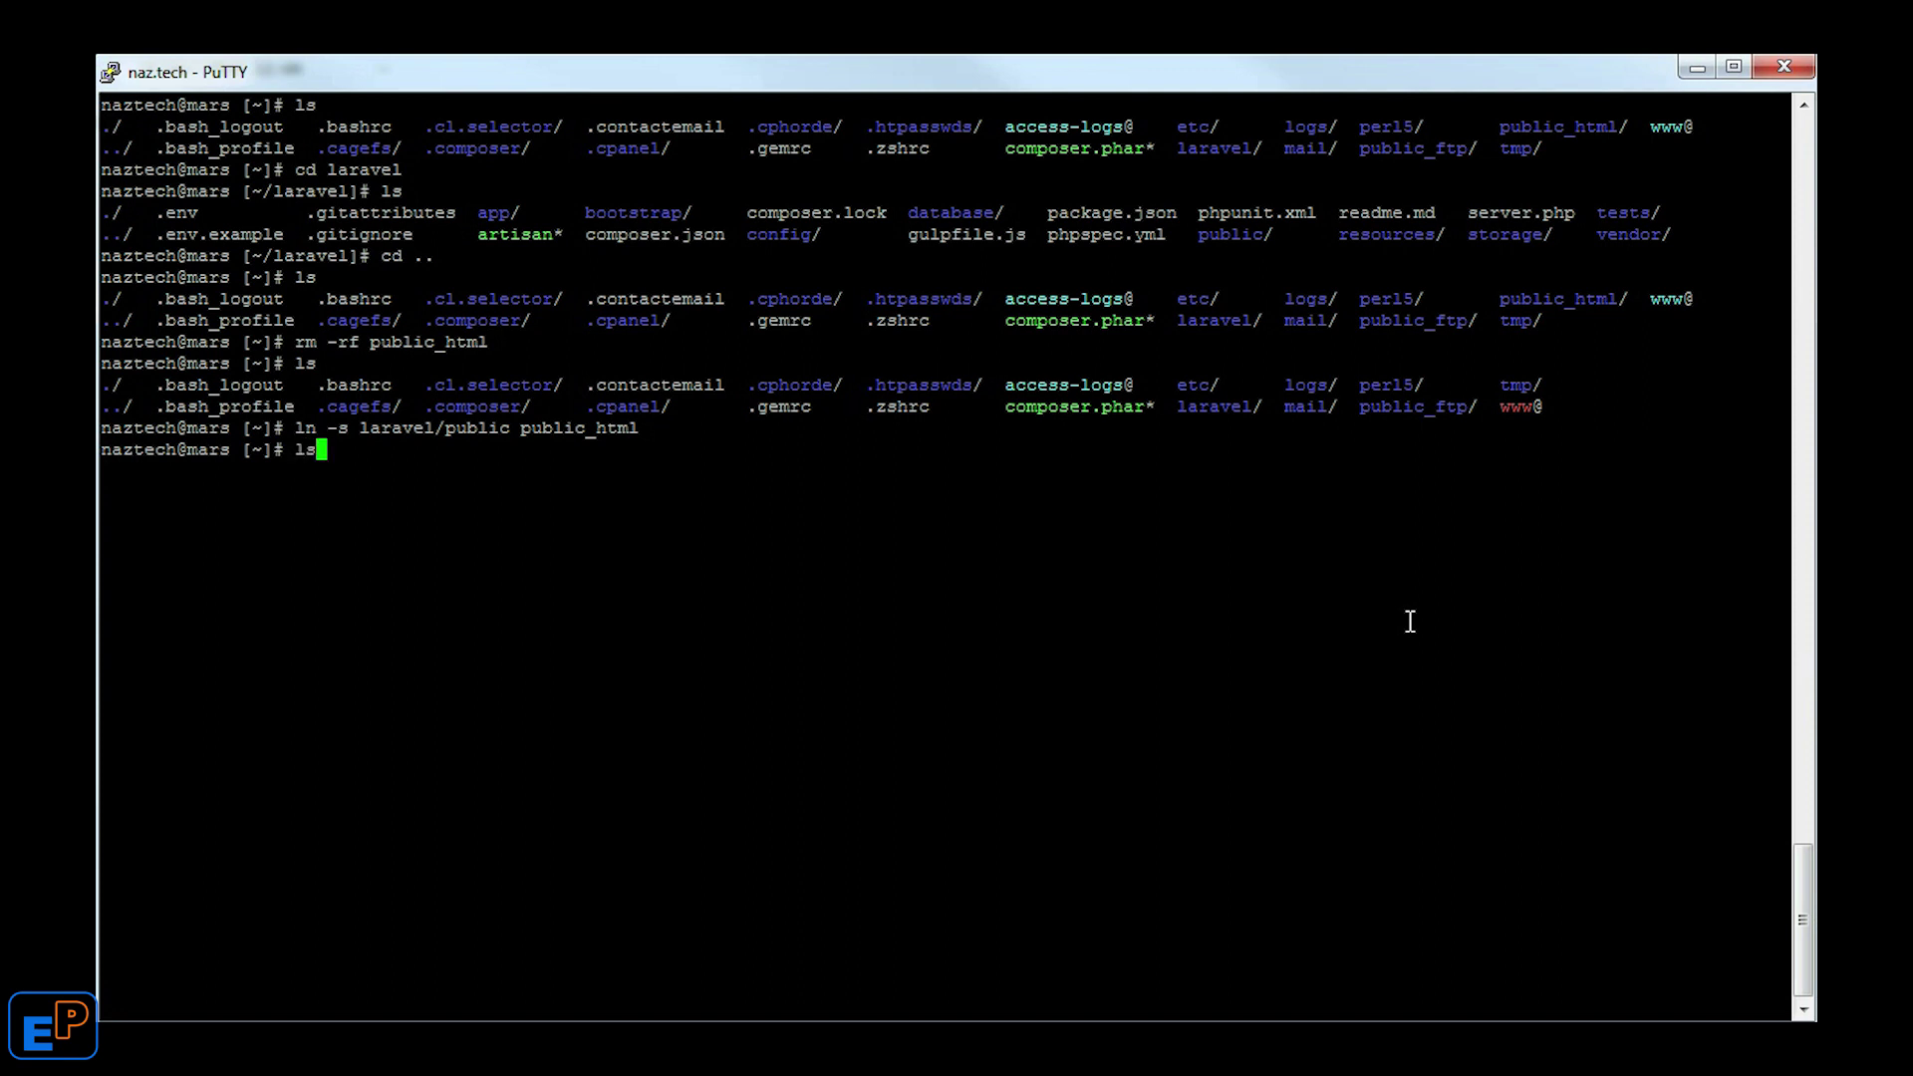
key("Return")
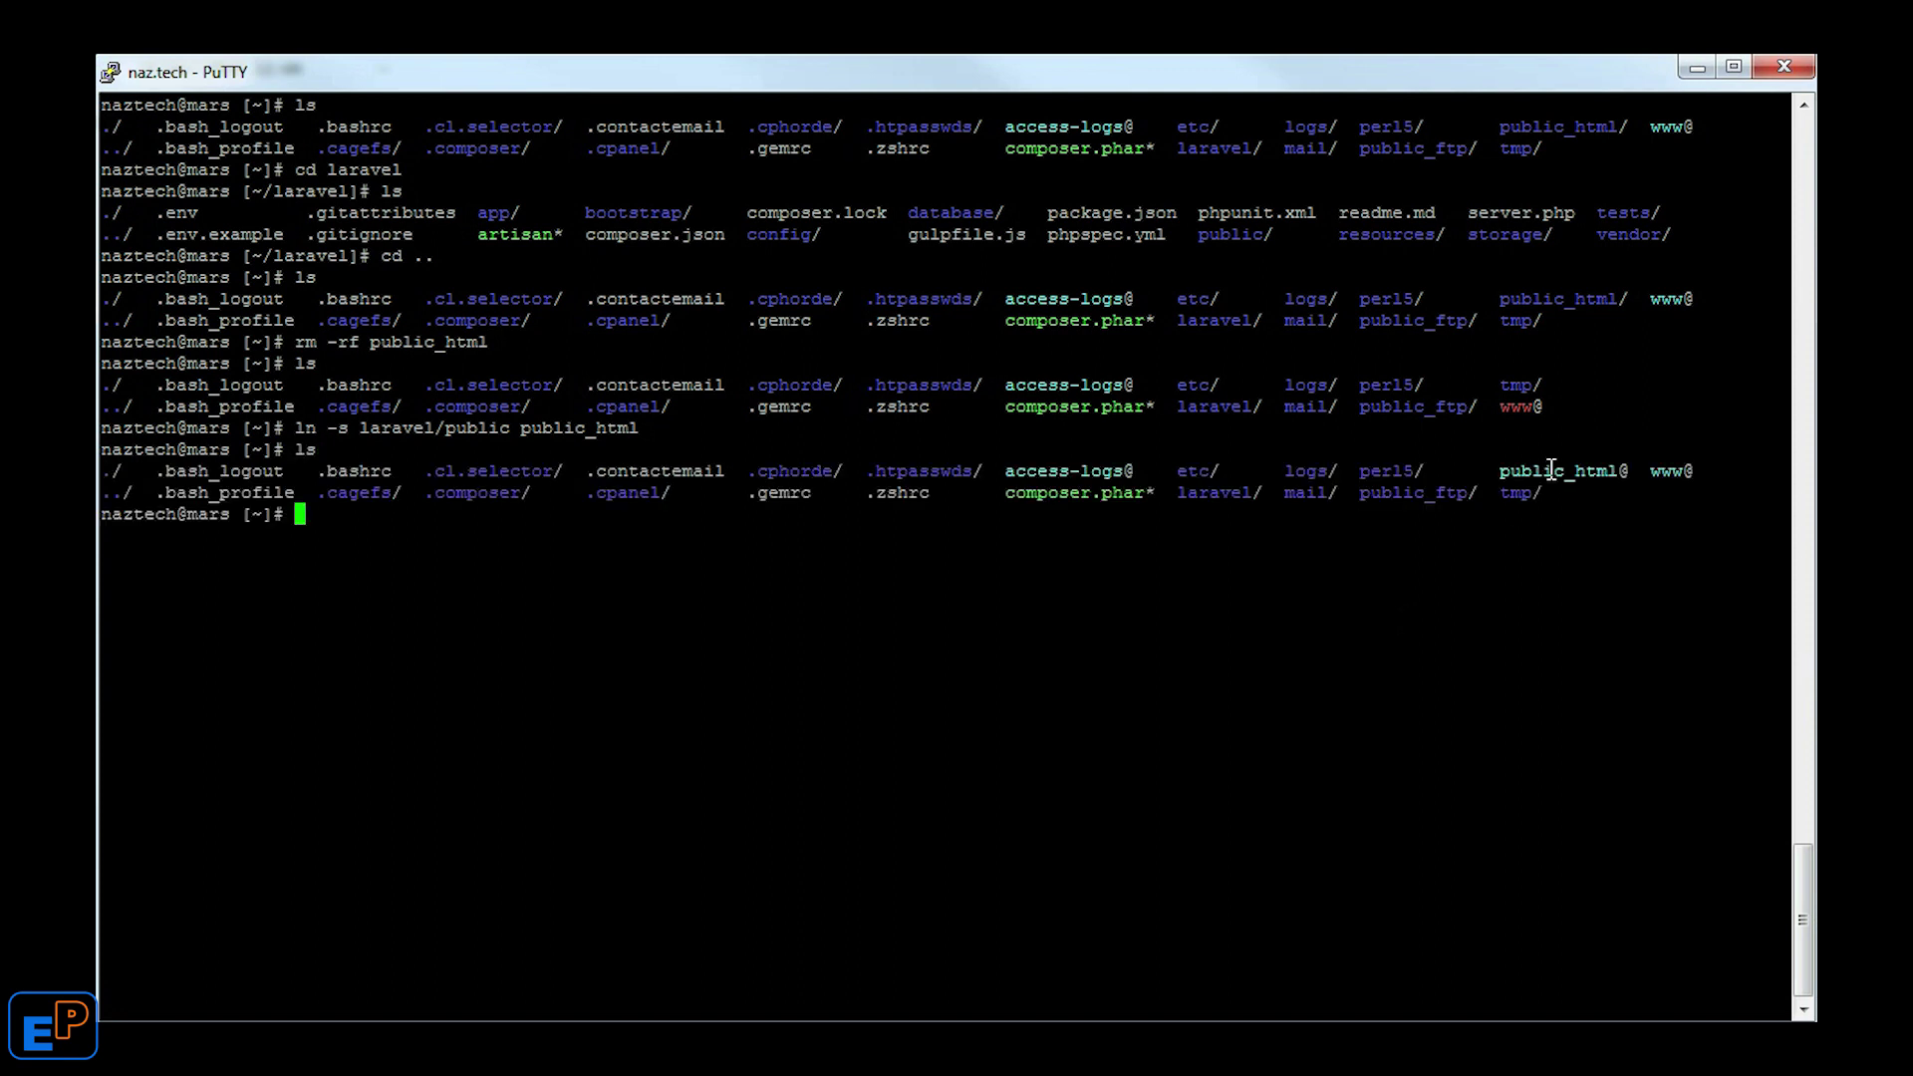
left_click_drag(1621, 471, 1641, 471)
- Enter laravel/public and list .htaccess, favicon.ico, index.php and robots.txt
left_click(1585, 576)
type("cd laravel/public")
key("Return")
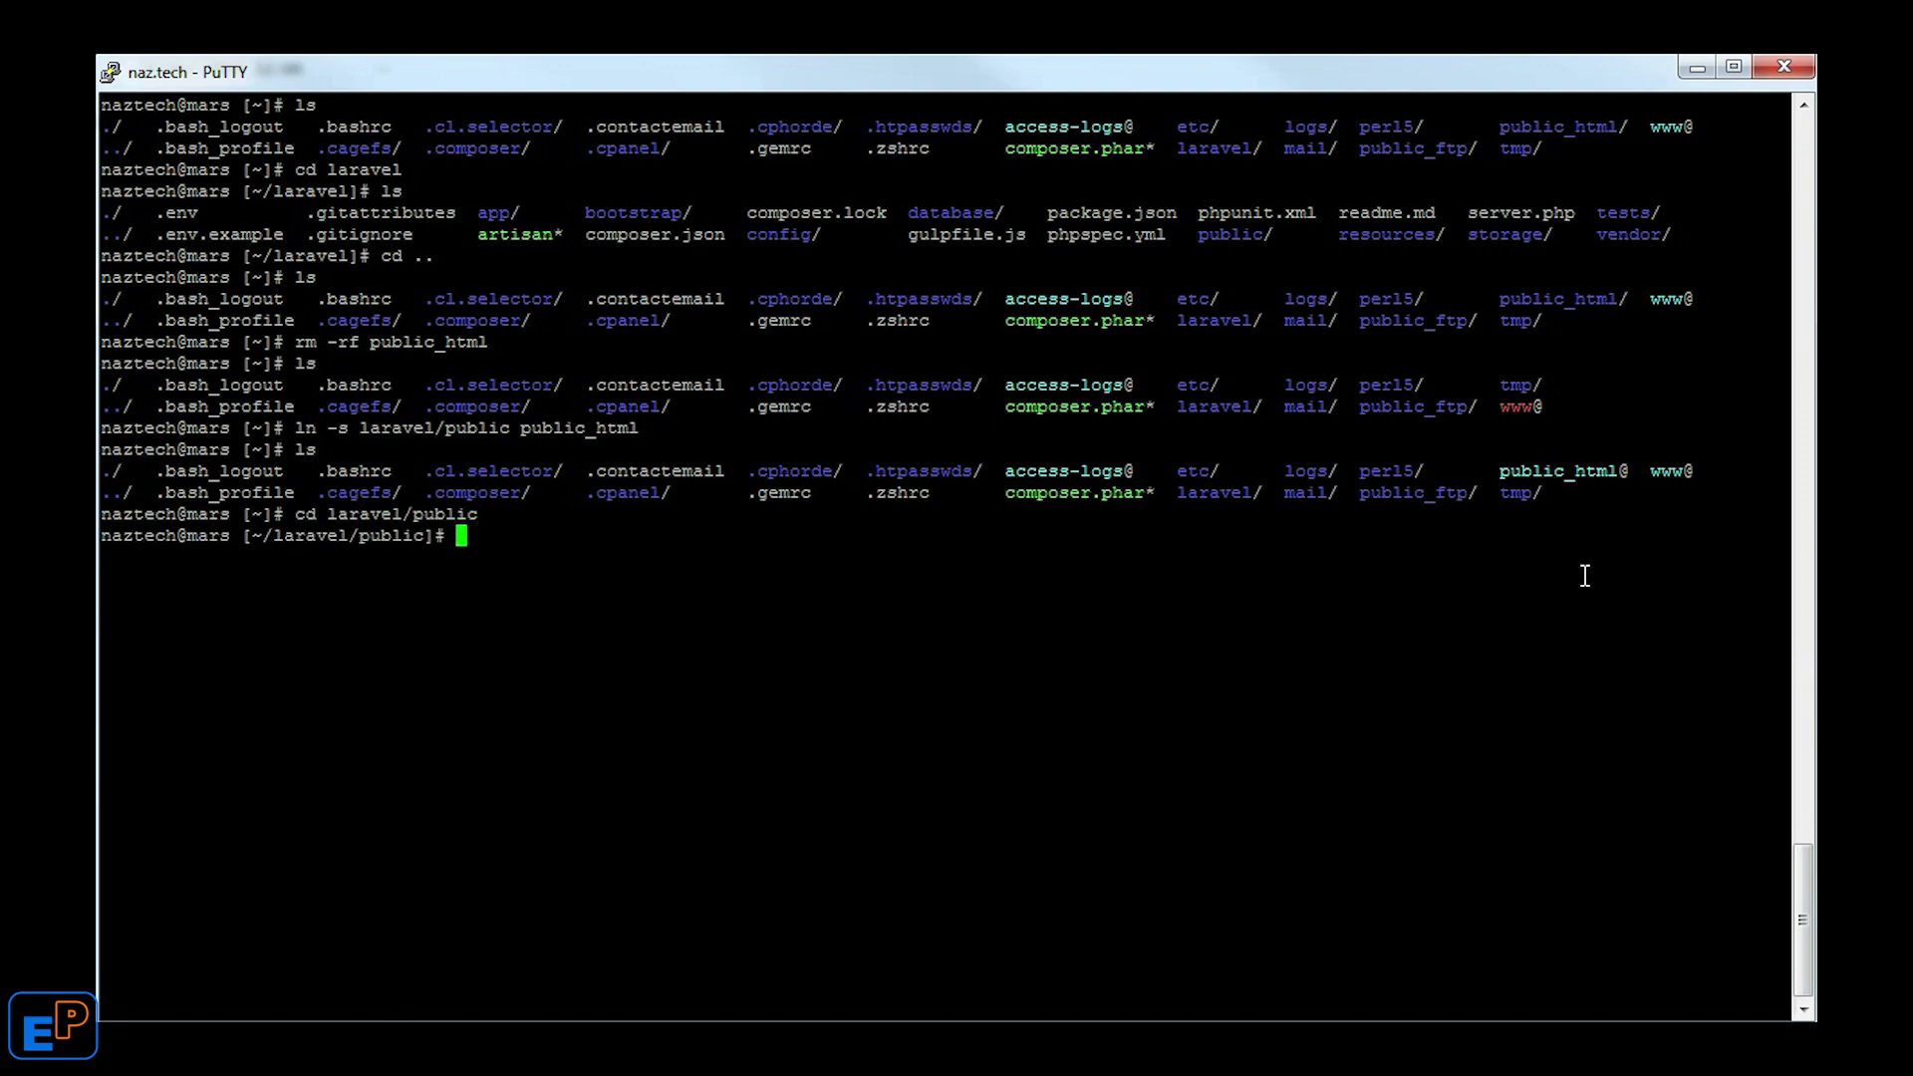
type("ls")
key("Return")
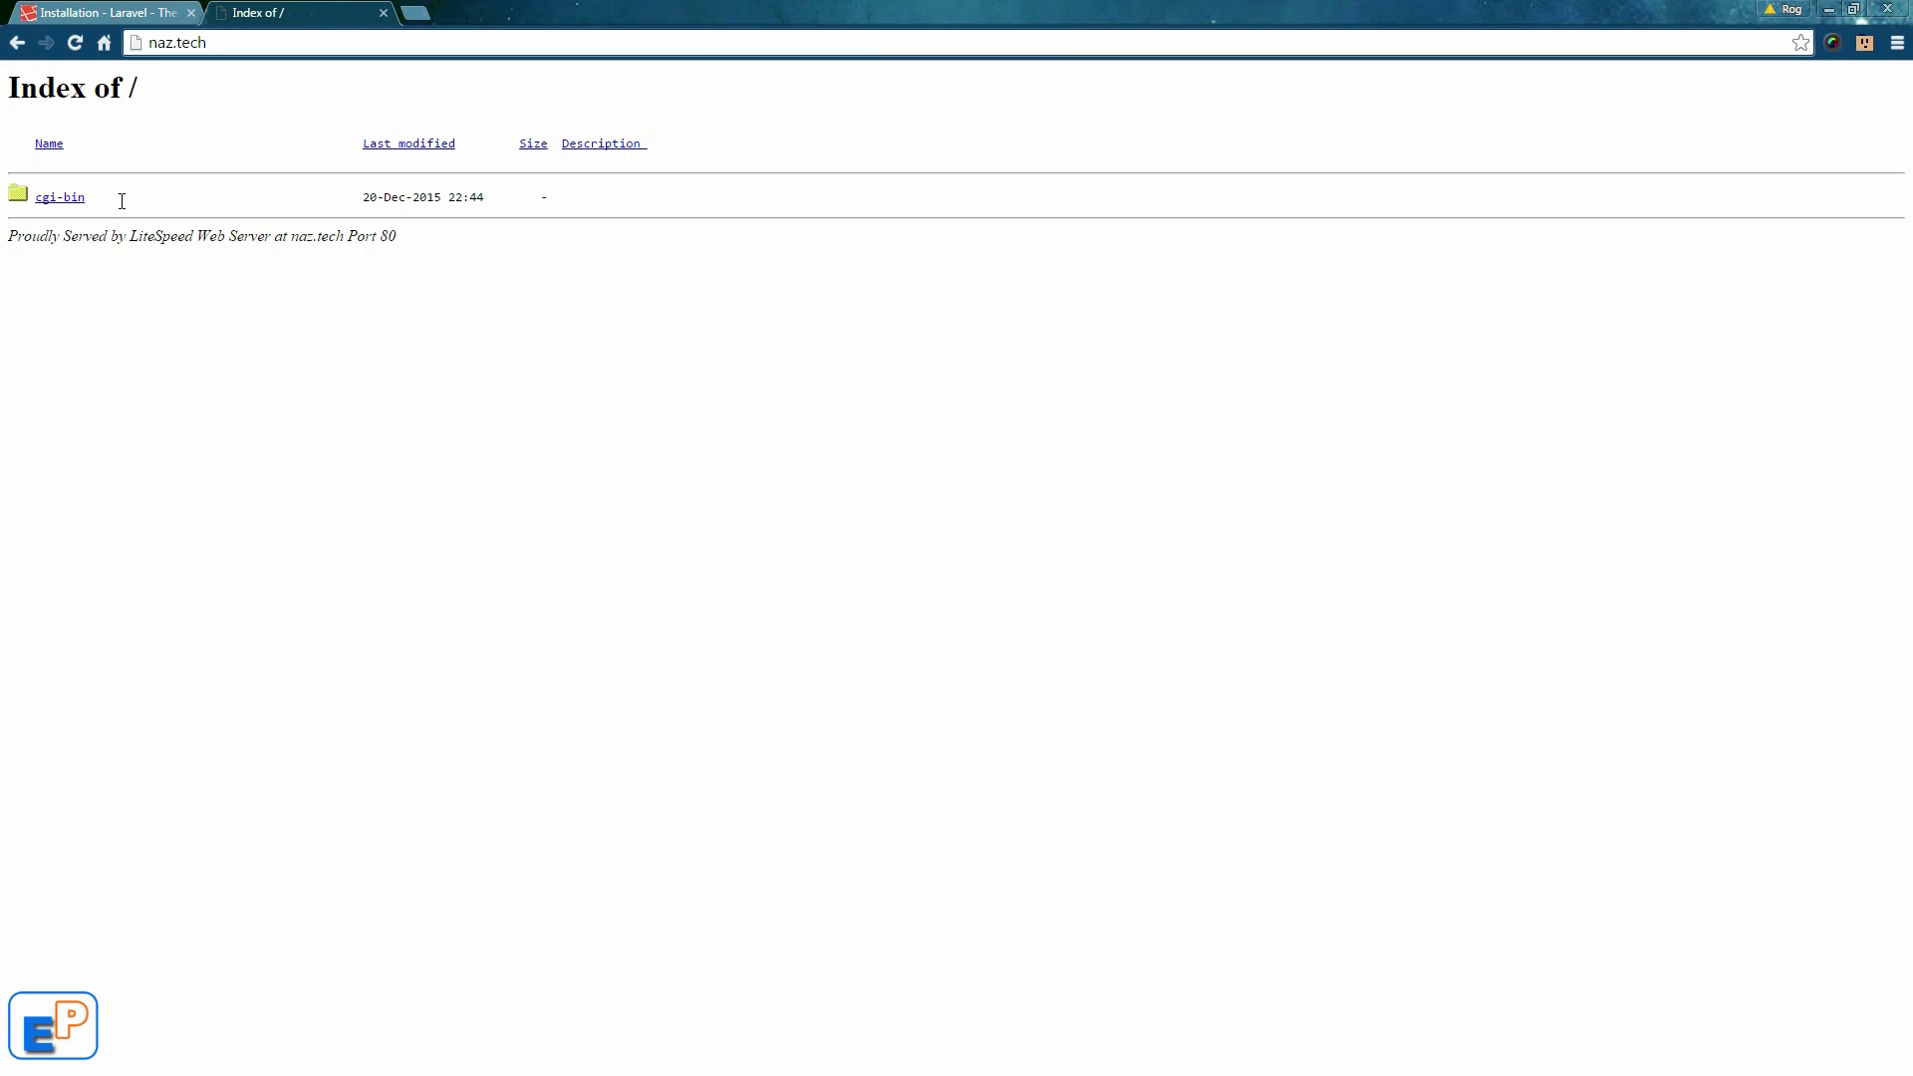
- Reload naz.tech in Chrome and confirm the Laravel 5 heading now appears
left_click(76, 43)
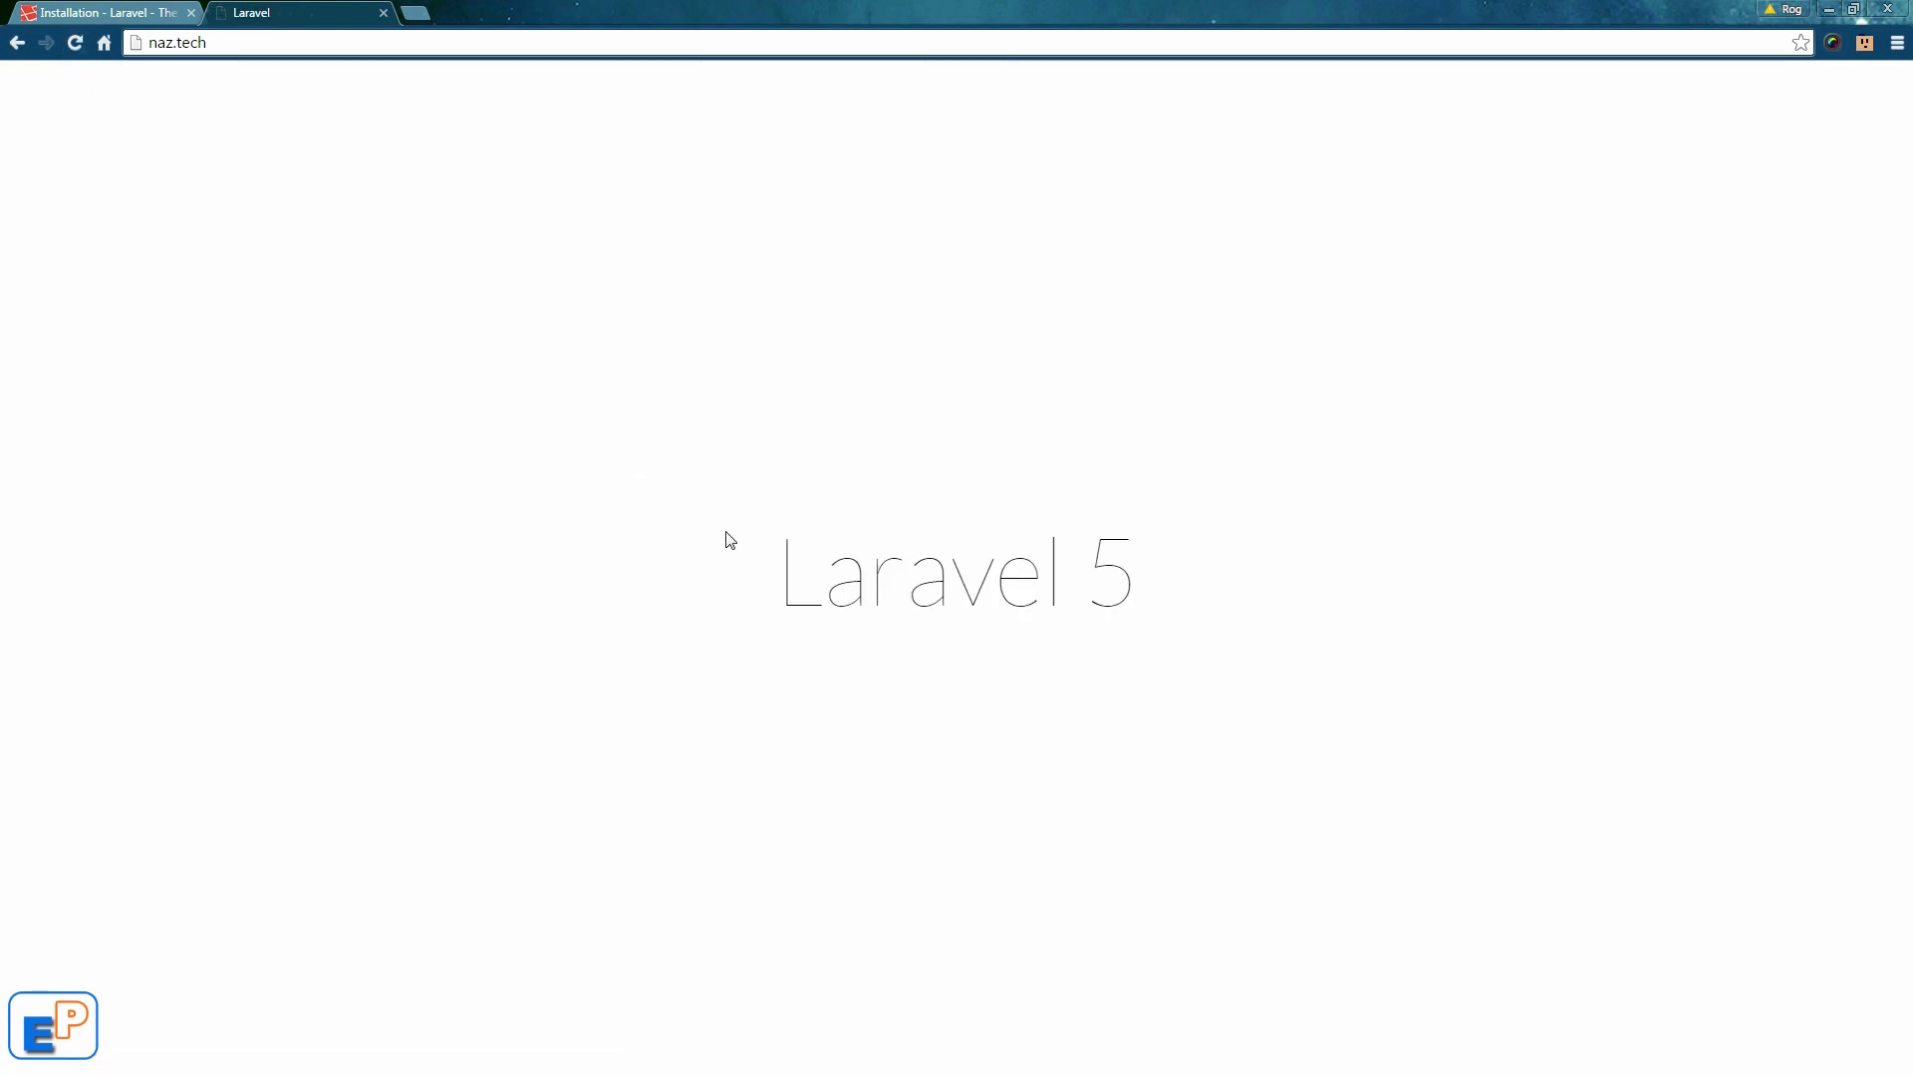
left_click_drag(825, 588, 1359, 606)
left_click(584, 819)
key("alt+Tab")
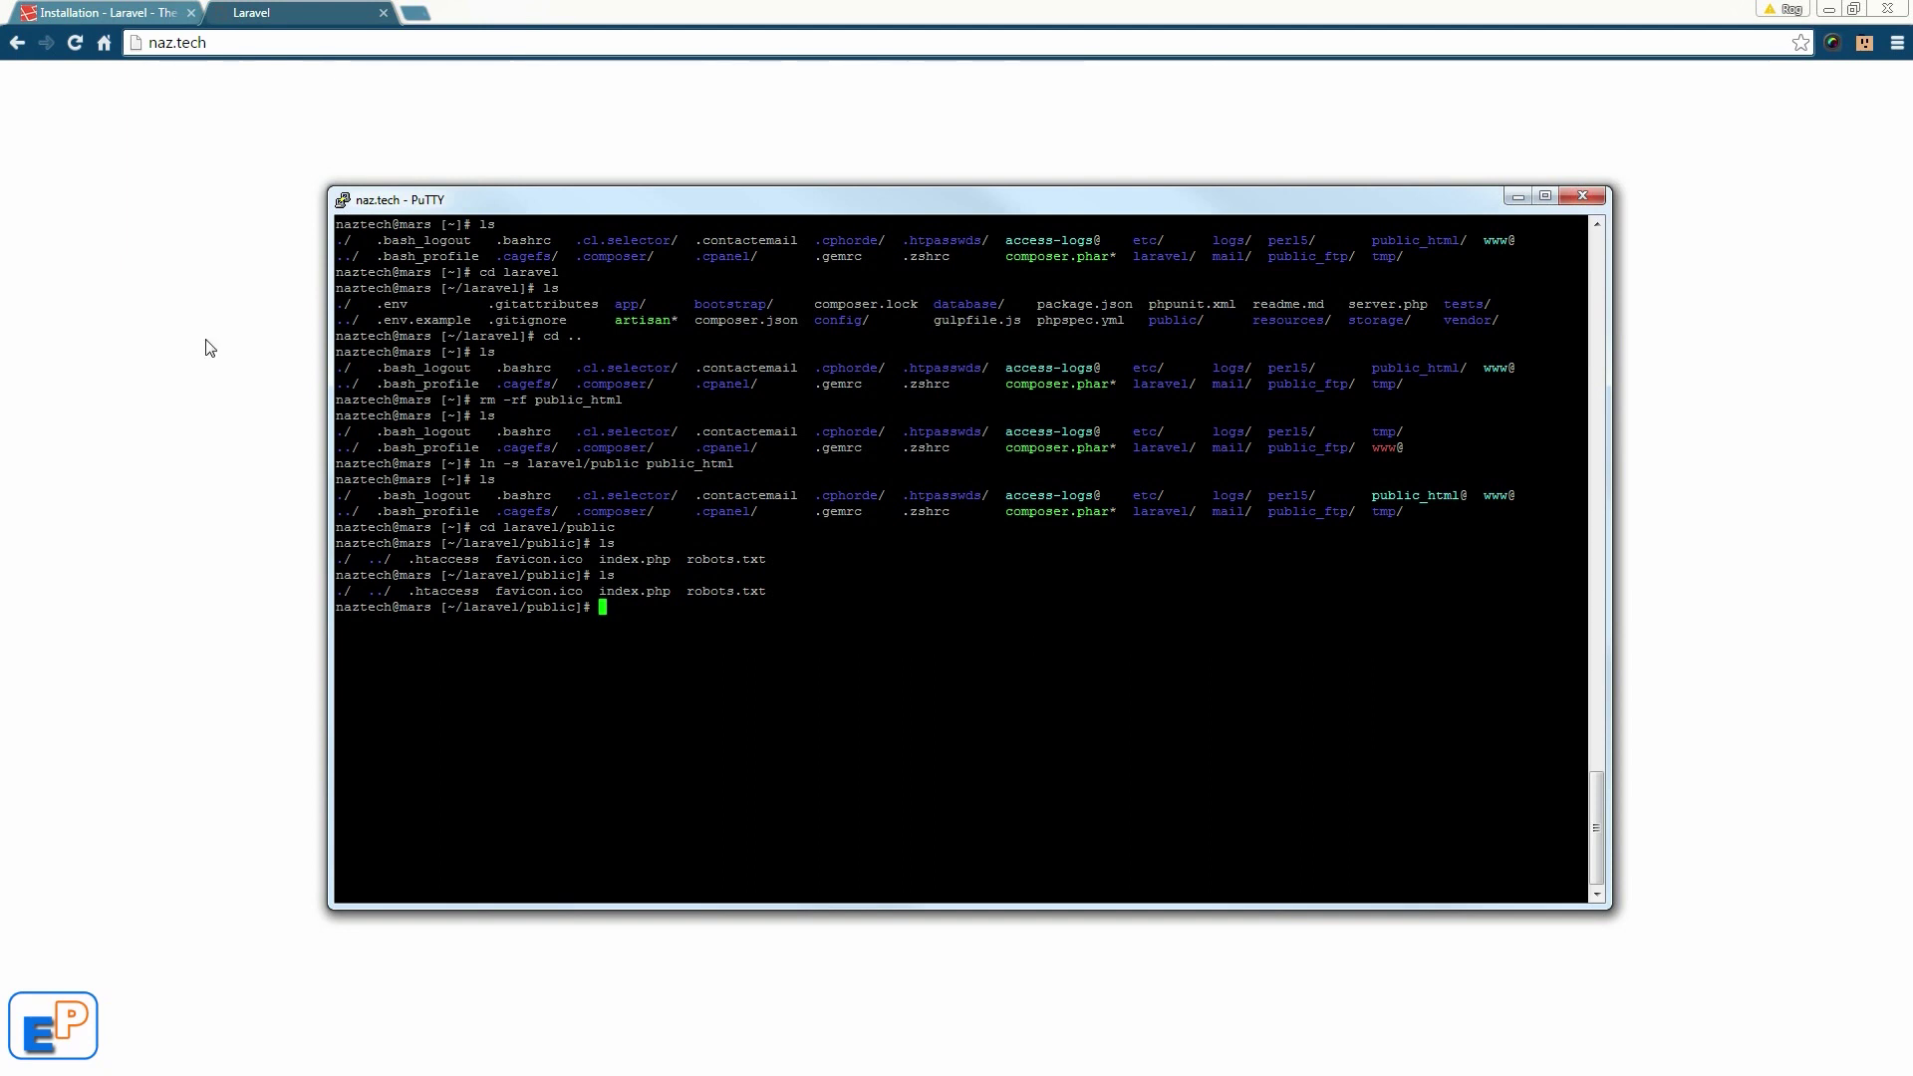
left_click(68, 342)
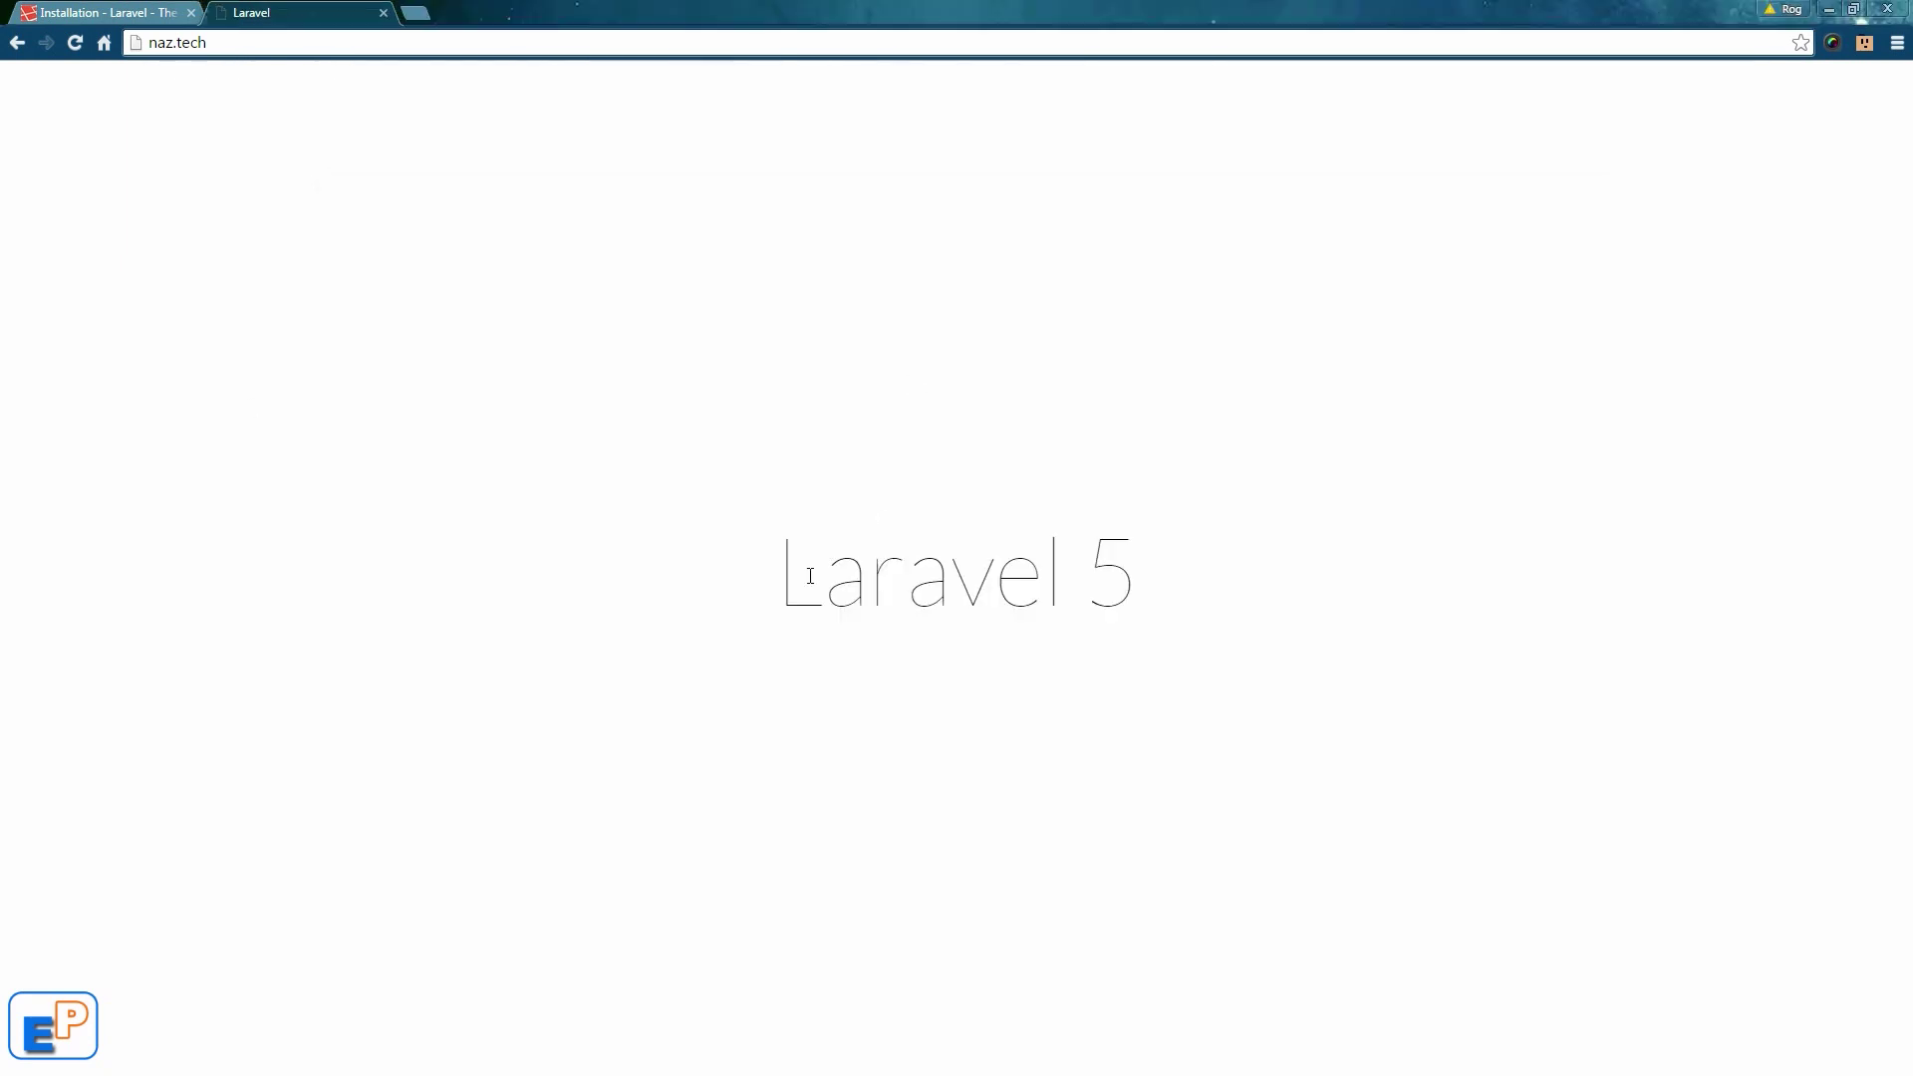
left_click_drag(776, 583, 1179, 577)
left_click(1183, 589)
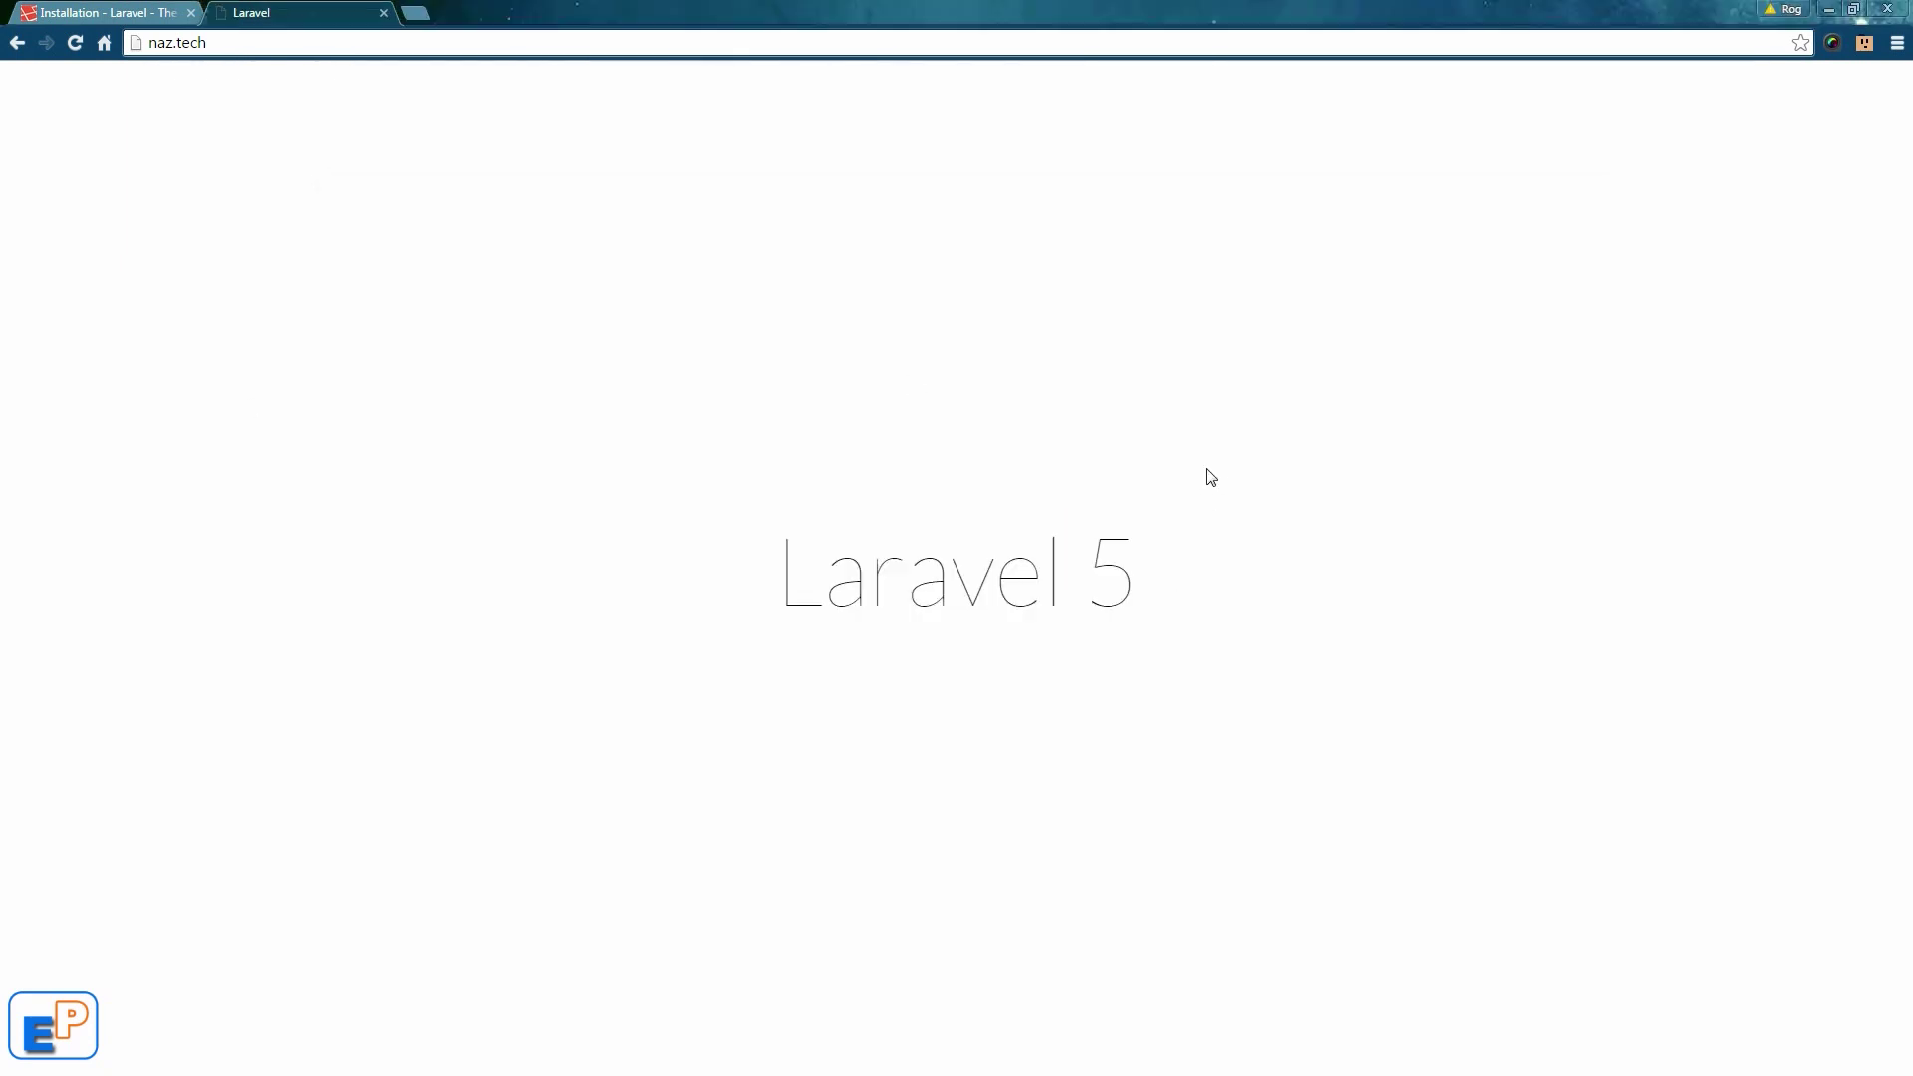